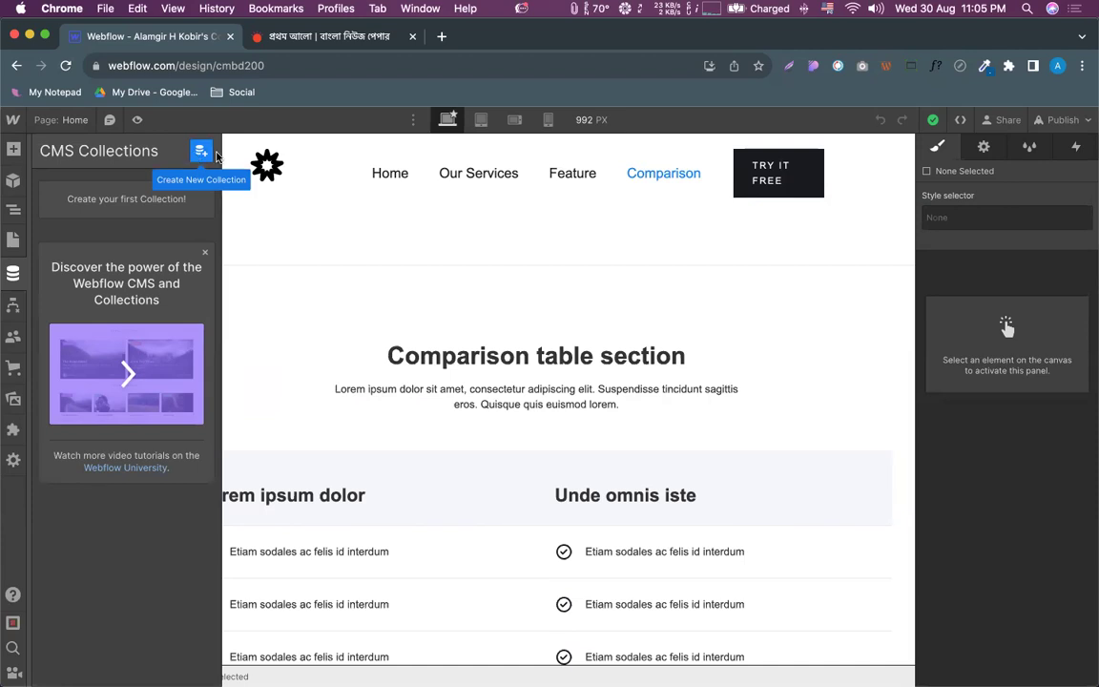
Look at the designer's web address, then switch to the Prothom Alo news tab
left_click(282, 63)
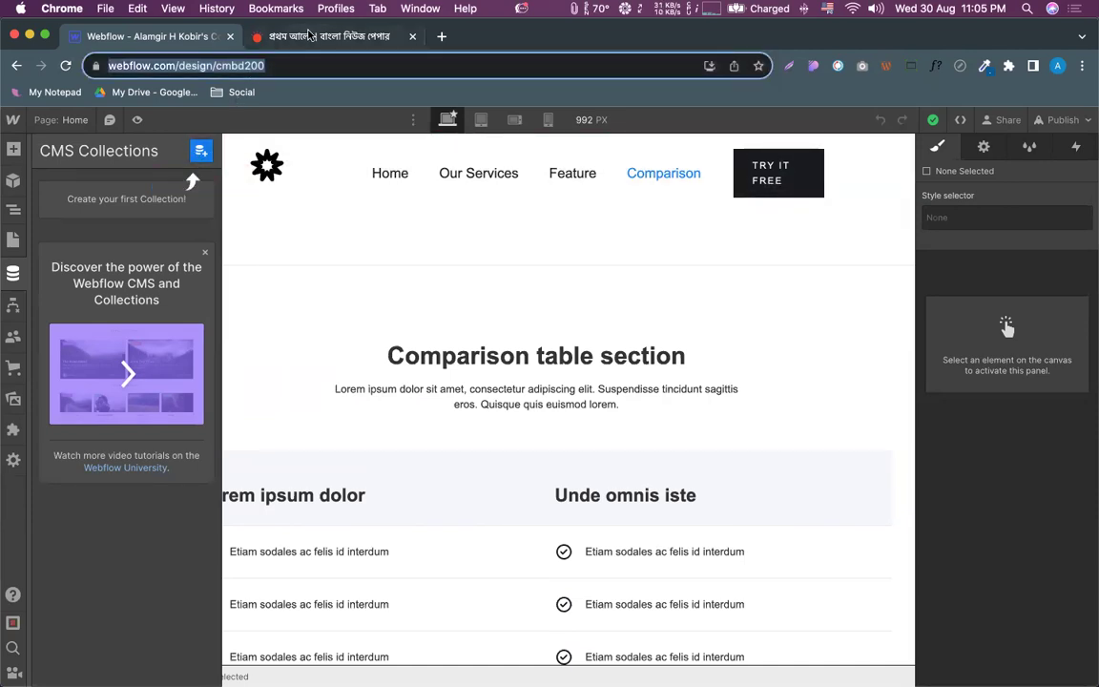
left_click(281, 64)
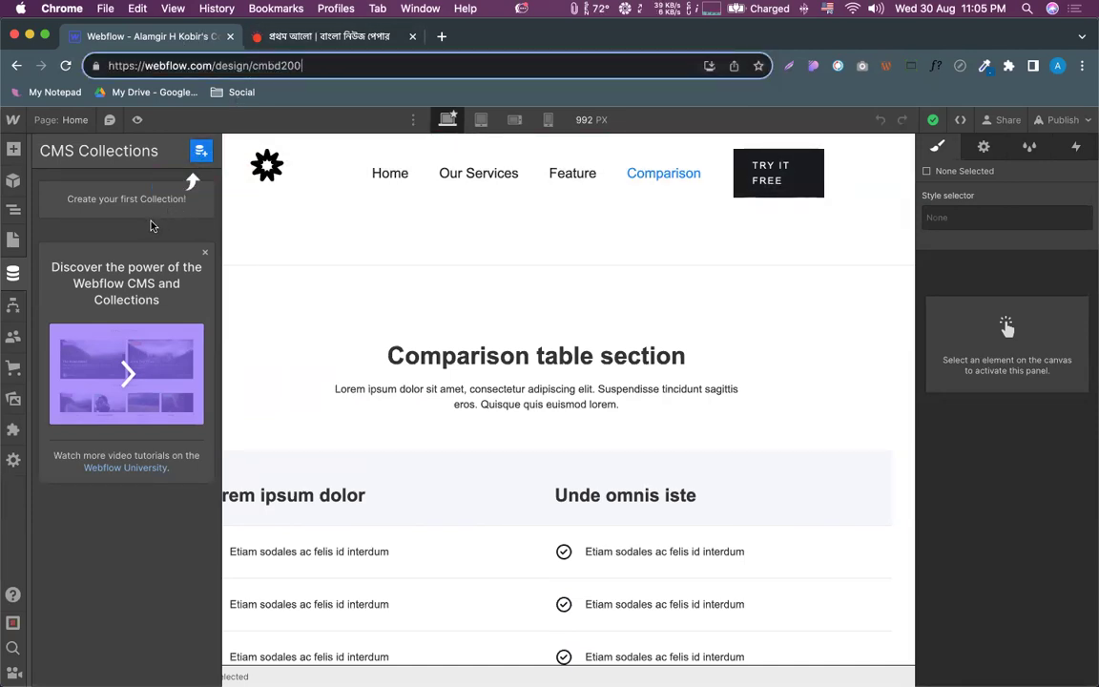
left_click(153, 196)
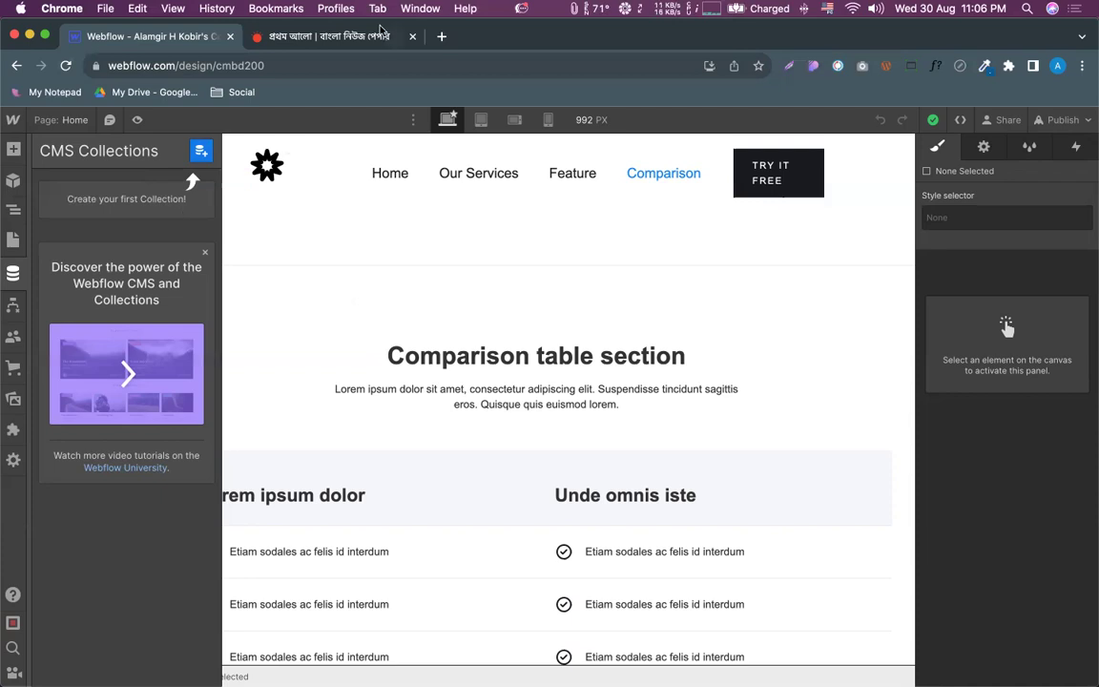
left_click(343, 35)
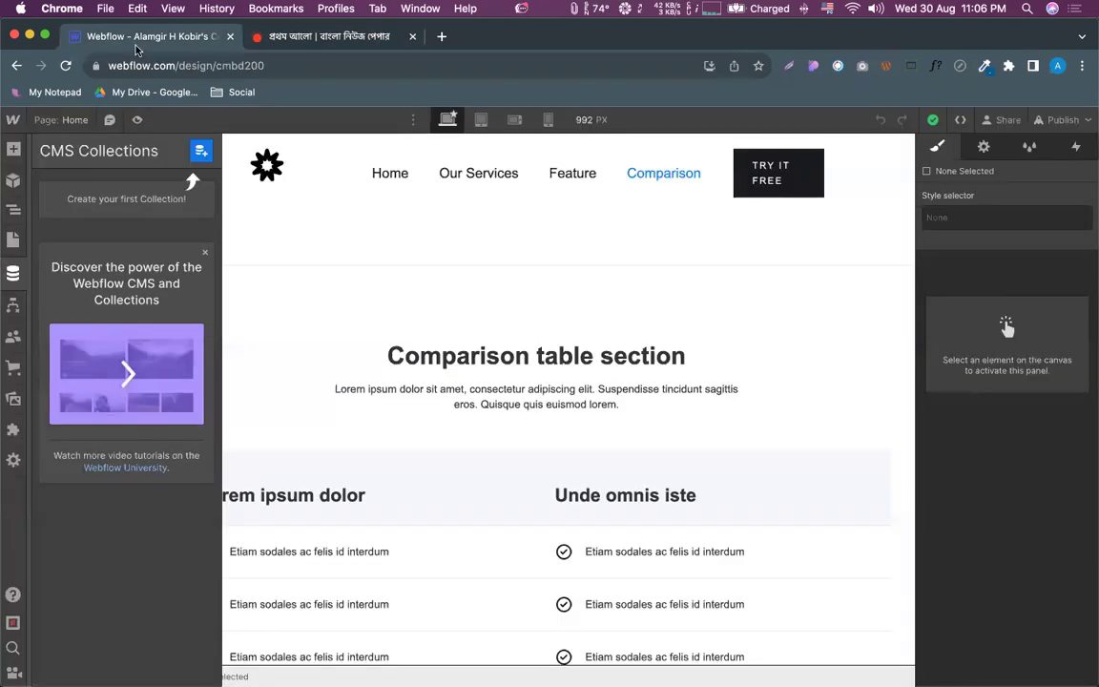
Return to the Webflow designer and start a new CMS collection
left_click(133, 42)
left_click(200, 151)
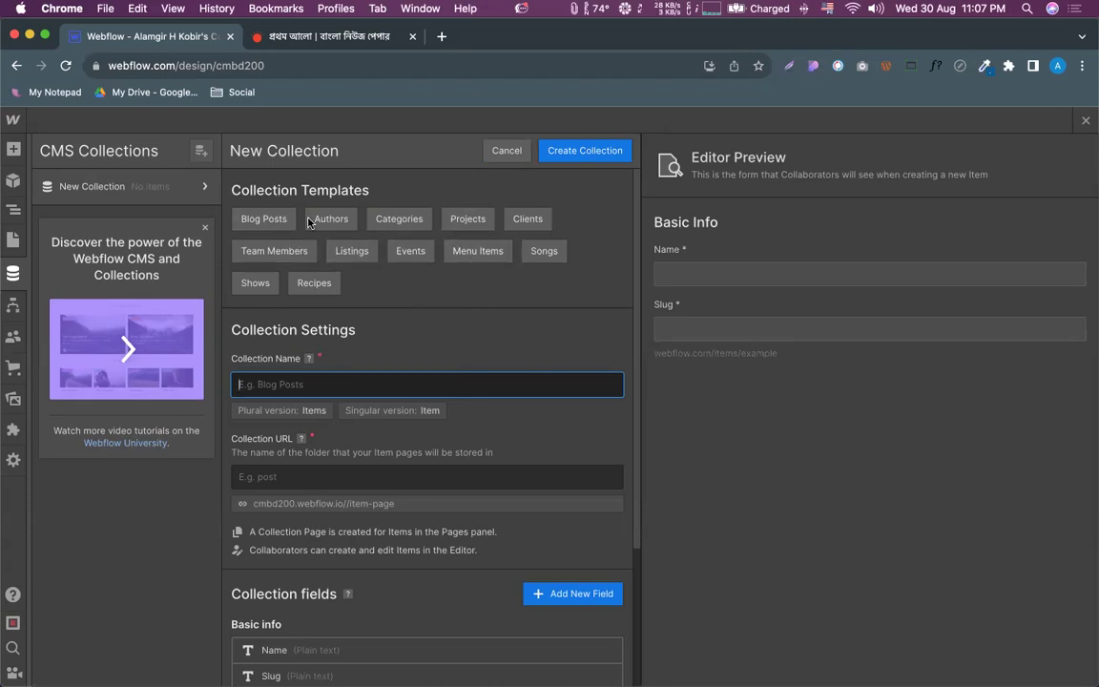
Apply the Blog Posts template (URL 'post') and review its Post Body, Post Summary, Main Image fields
left_click(457, 219)
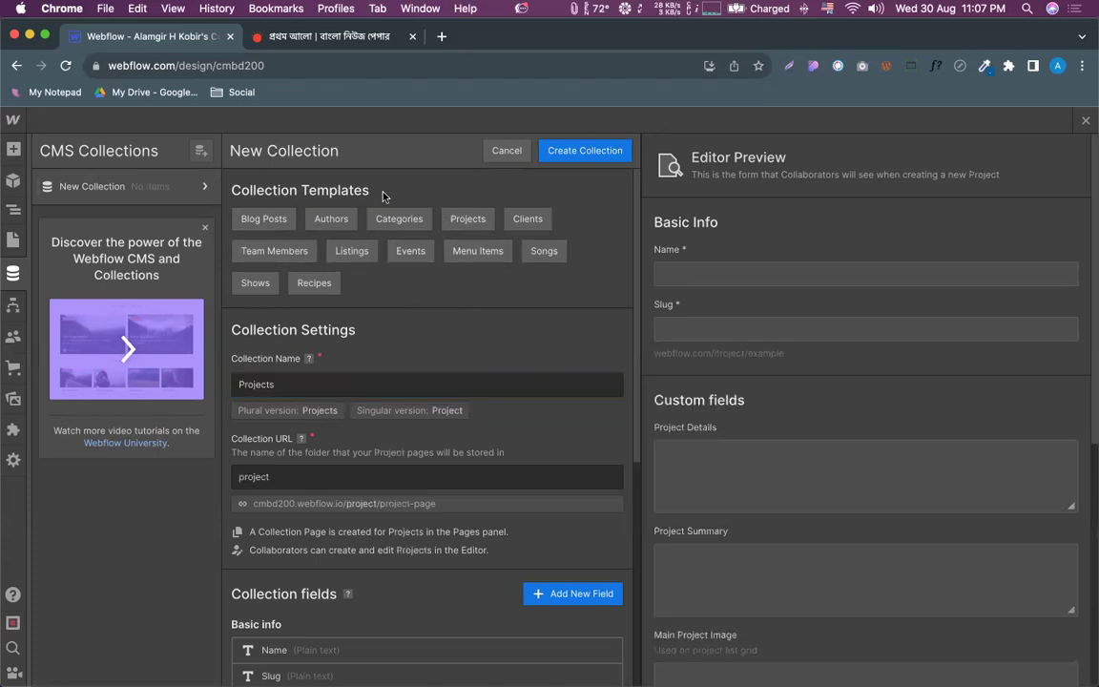
left_click(273, 225)
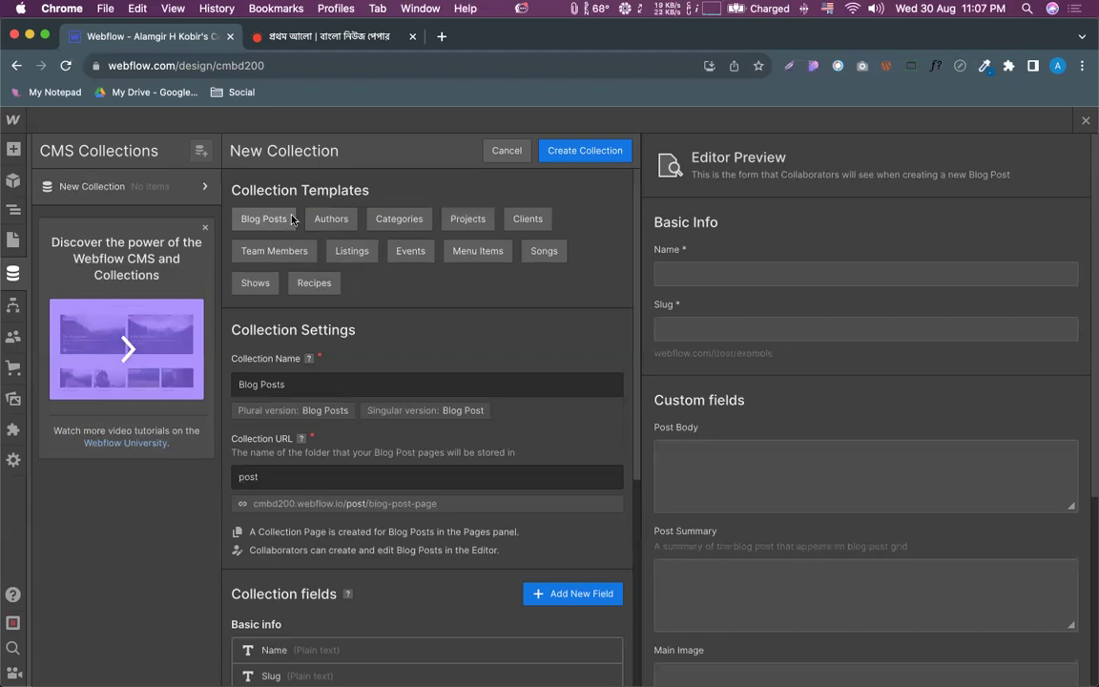
scroll(317, 277, "down", 1)
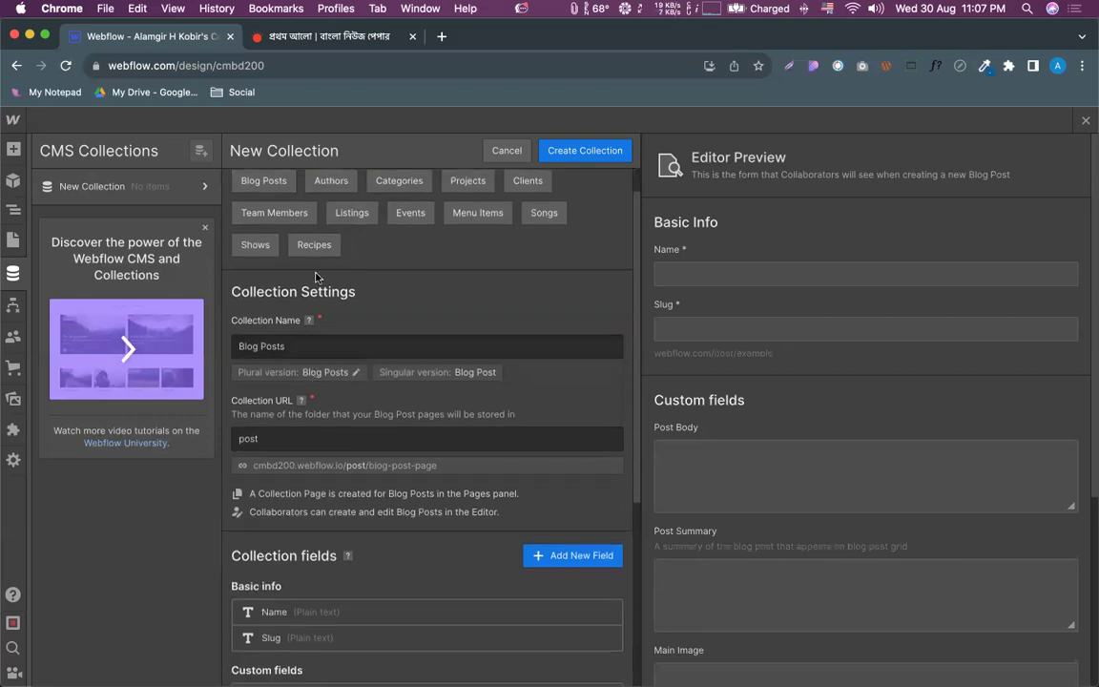
scroll(426, 356, "down", 2)
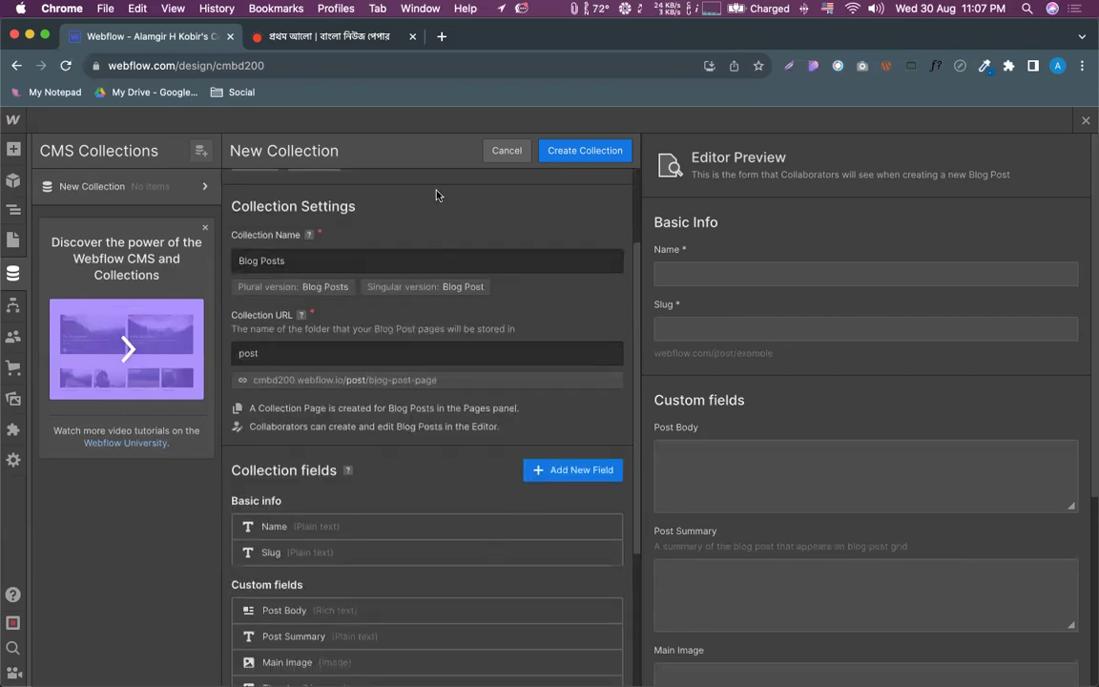
scroll(847, 311, "down", 1)
scroll(847, 311, "down", 5)
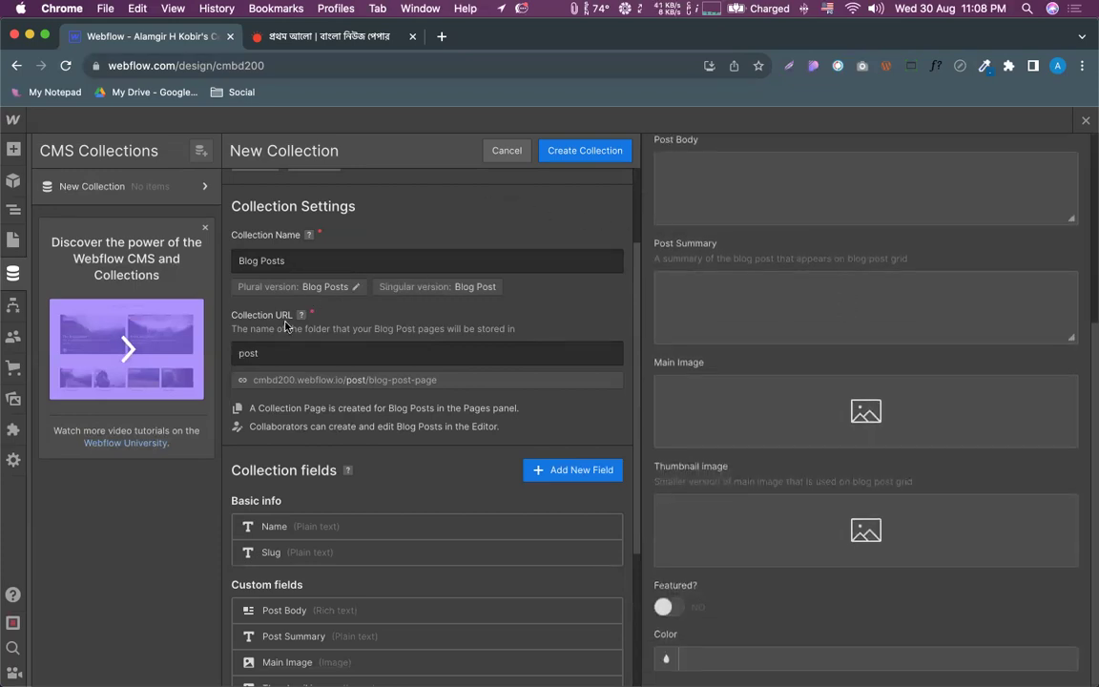
scroll(1028, 325, "up", 6)
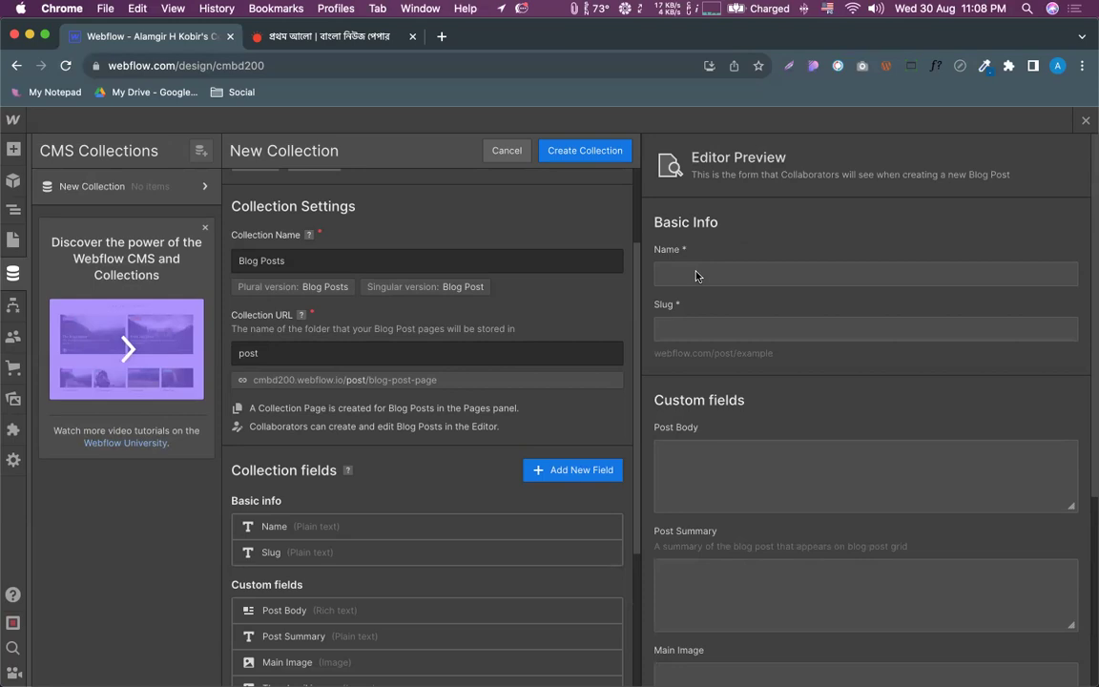
scroll(696, 274, "down", 1)
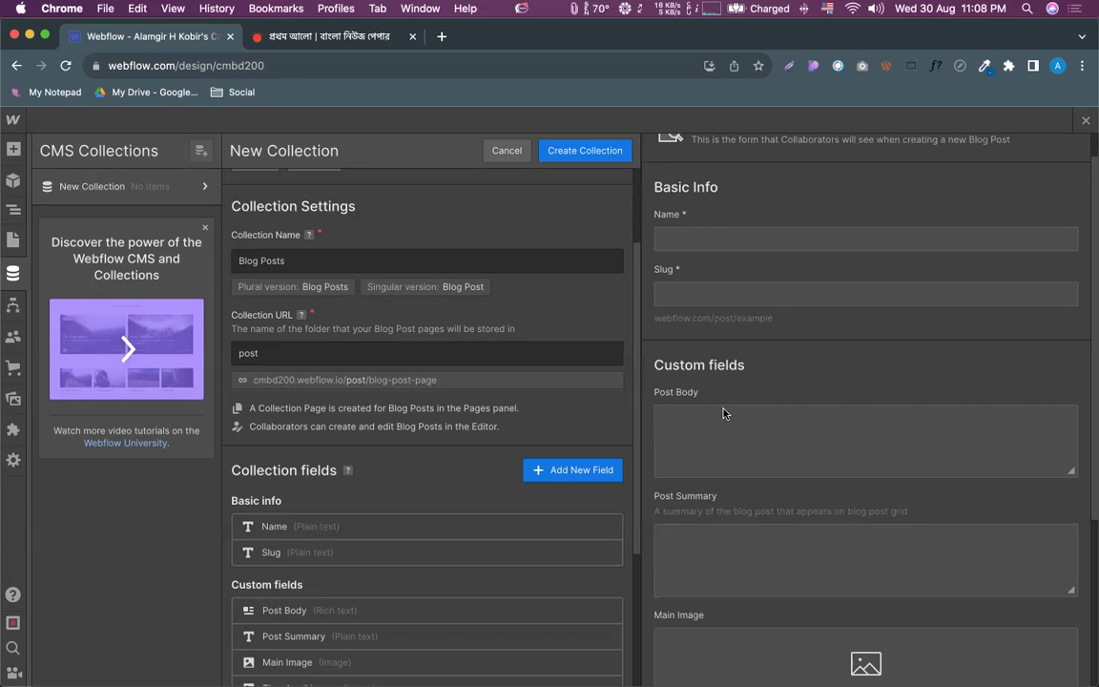
scroll(663, 371, "down", 1)
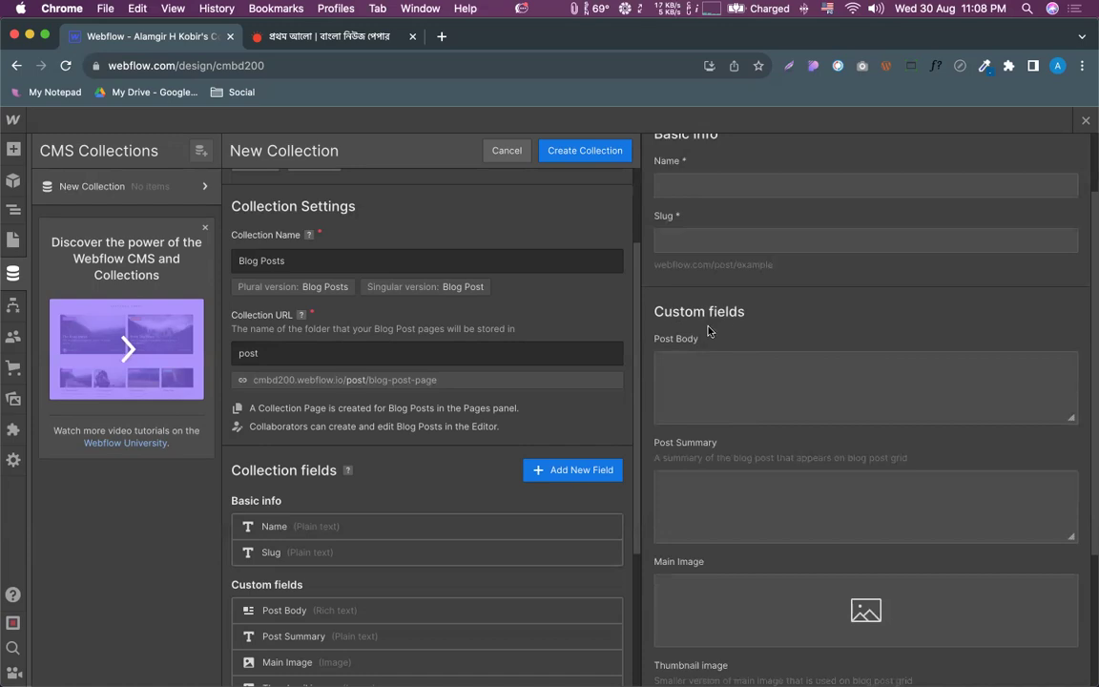
scroll(715, 250, "up", 1)
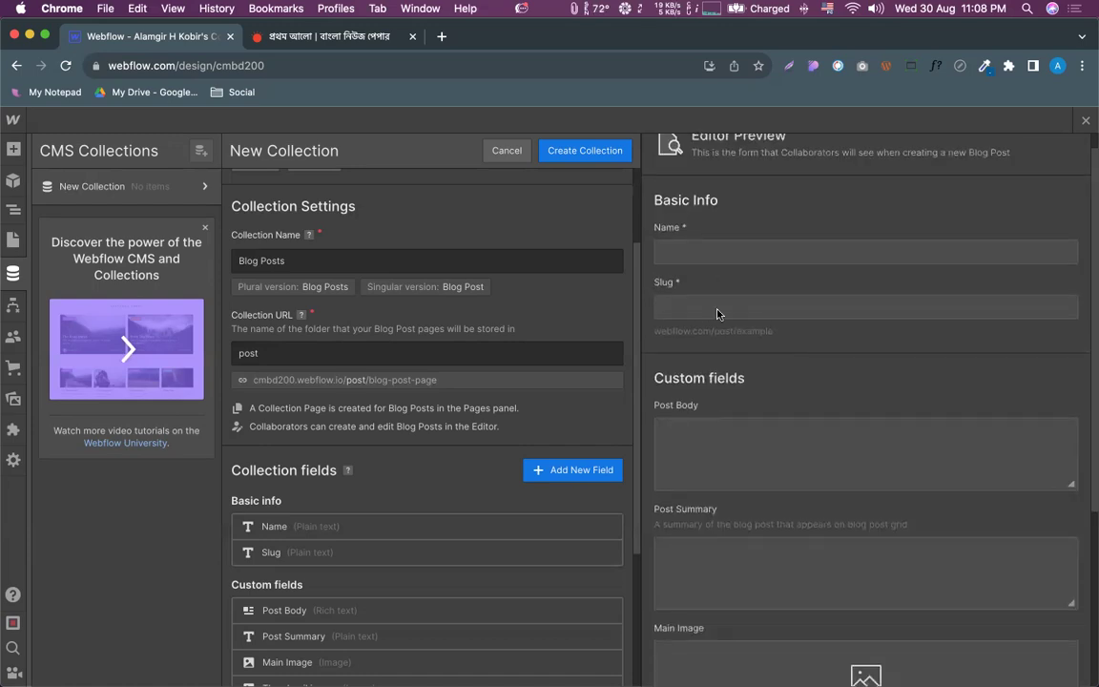
scroll(711, 296, "down", 3)
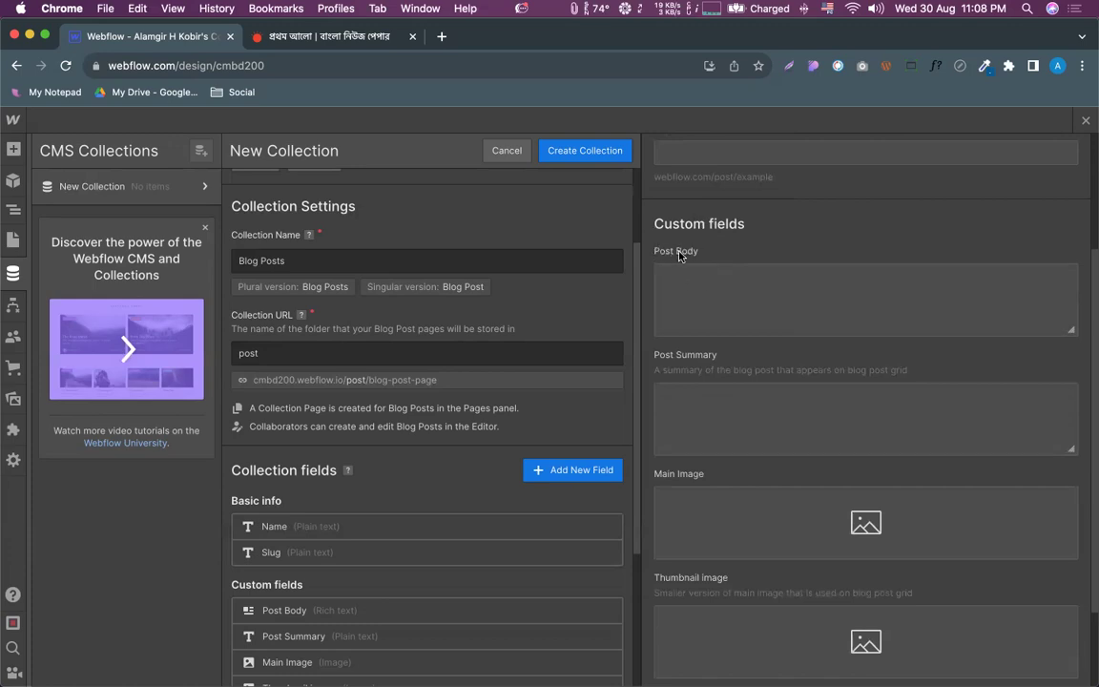
Open the lead dengue story on Prothom Alo and read through the article
left_click(336, 36)
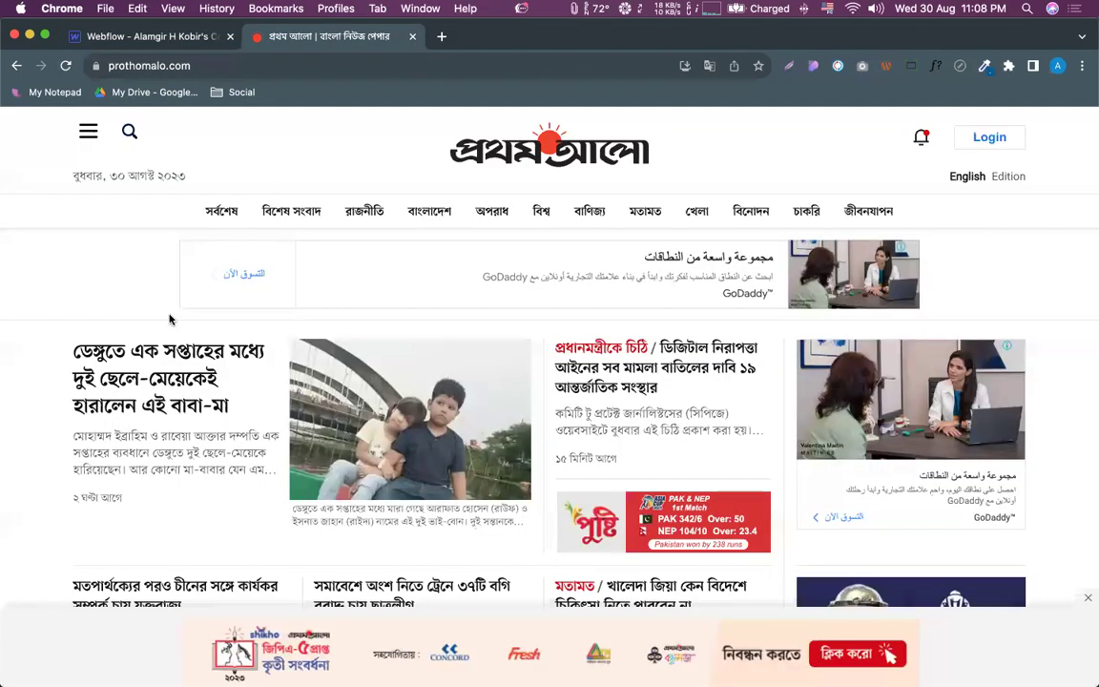
scroll(167, 315, "down", 2)
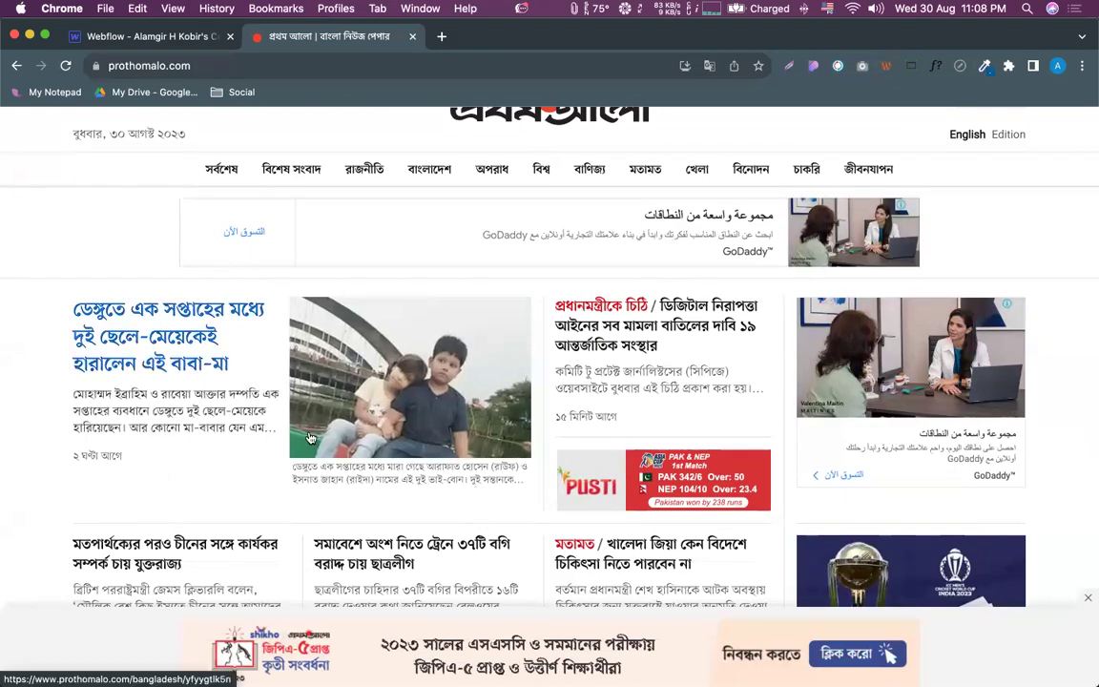
left_click(172, 319)
scroll(435, 315, "down", 10)
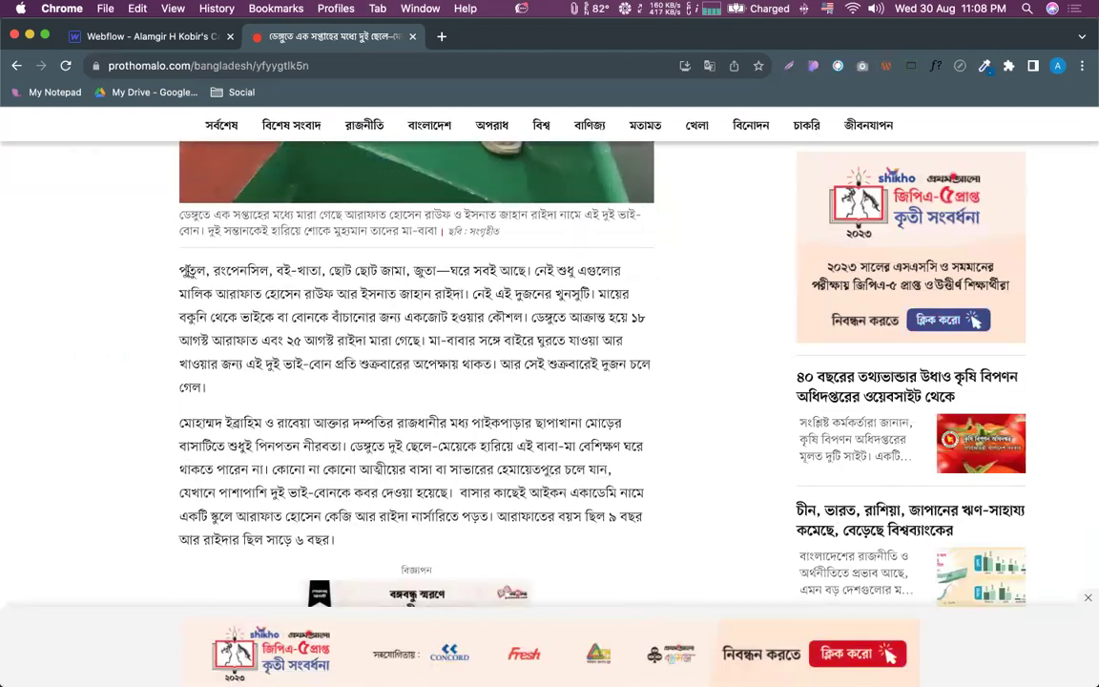
scroll(181, 262, "down", 5)
scroll(202, 278, "down", 10)
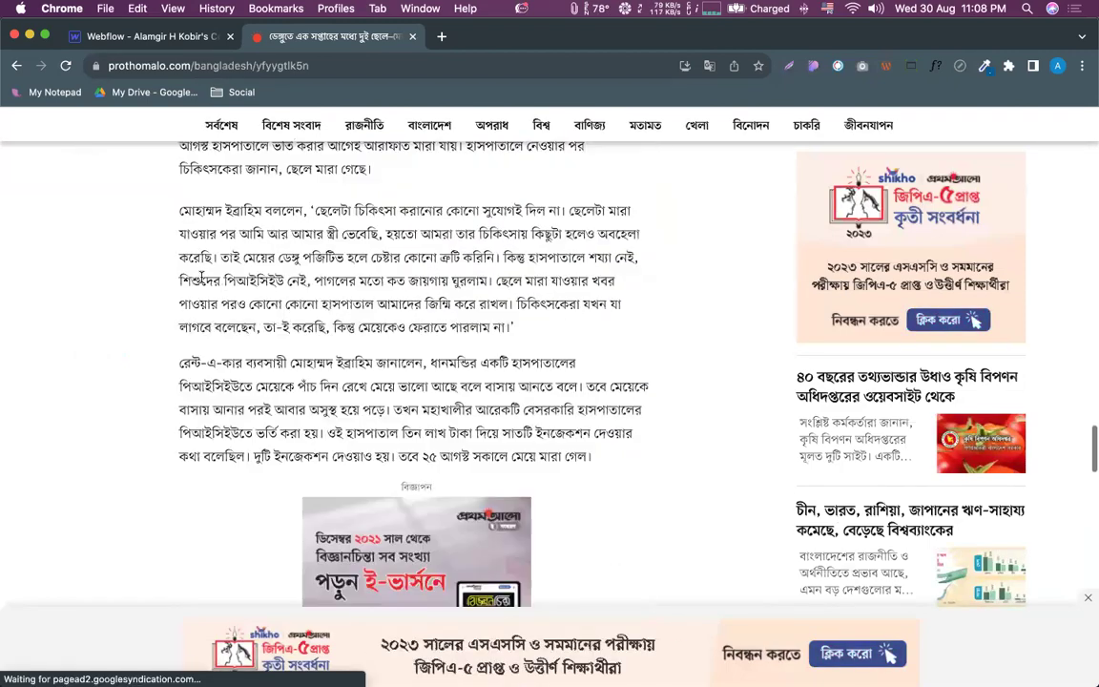
scroll(398, 253, "down", 4)
scroll(398, 253, "down", 6)
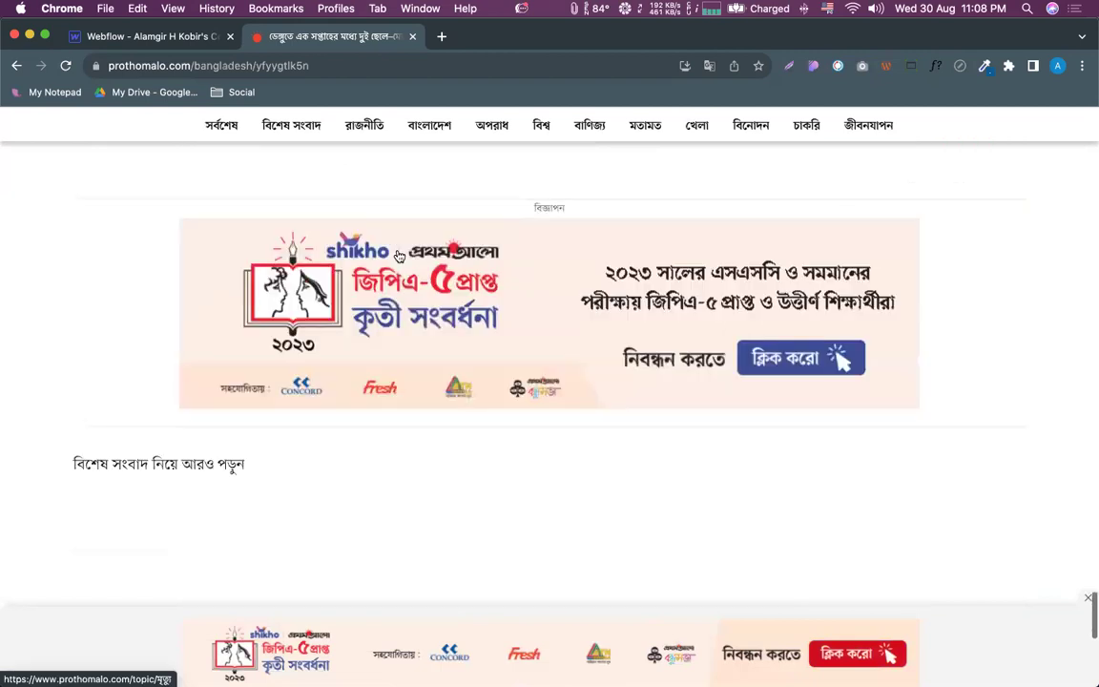
scroll(398, 253, "up", 2)
double_click(513, 279)
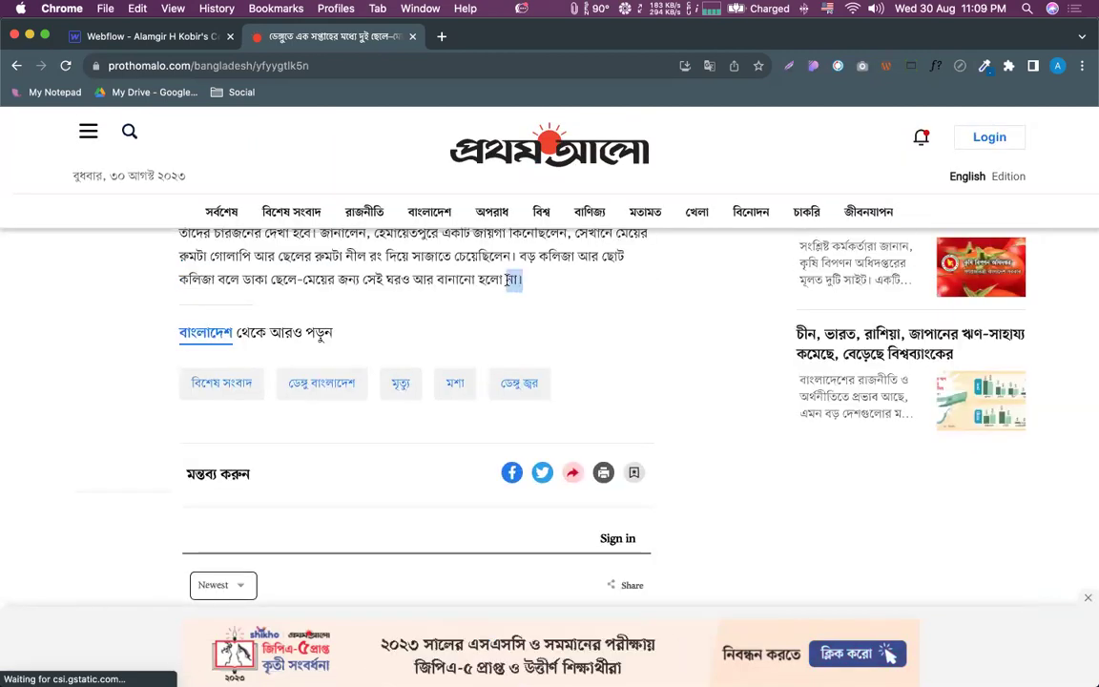
left_click(574, 288)
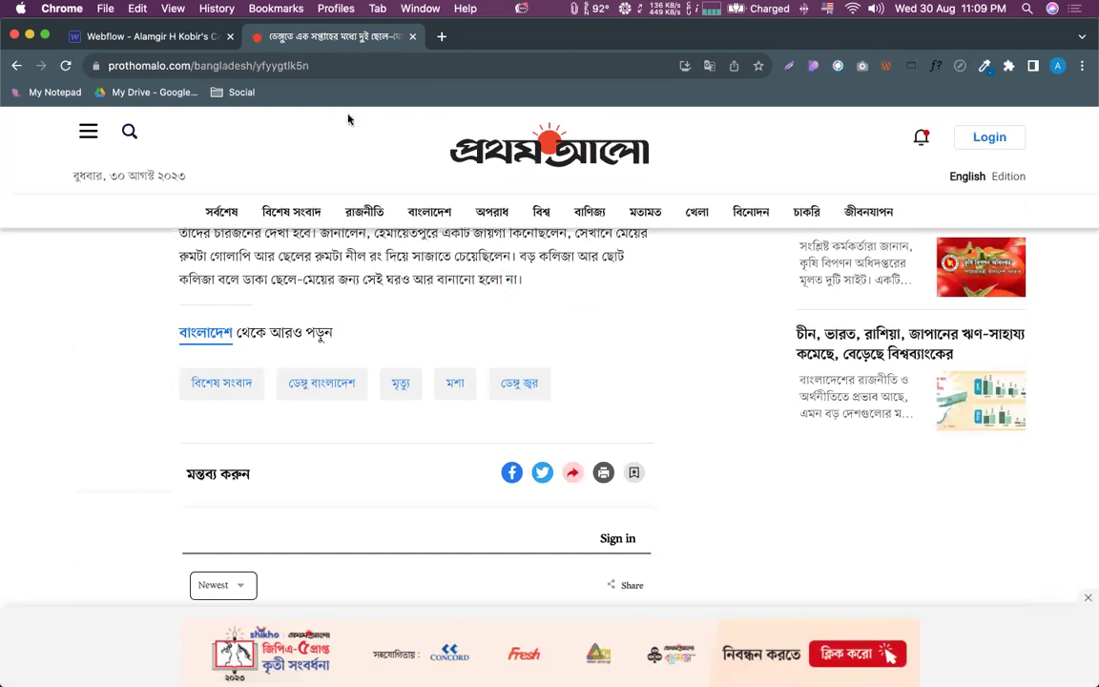
Glance at the Webflow collection form, then take the news tab back to the Prothom Alo home page
left_click(156, 36)
scroll(746, 376, "down", 1)
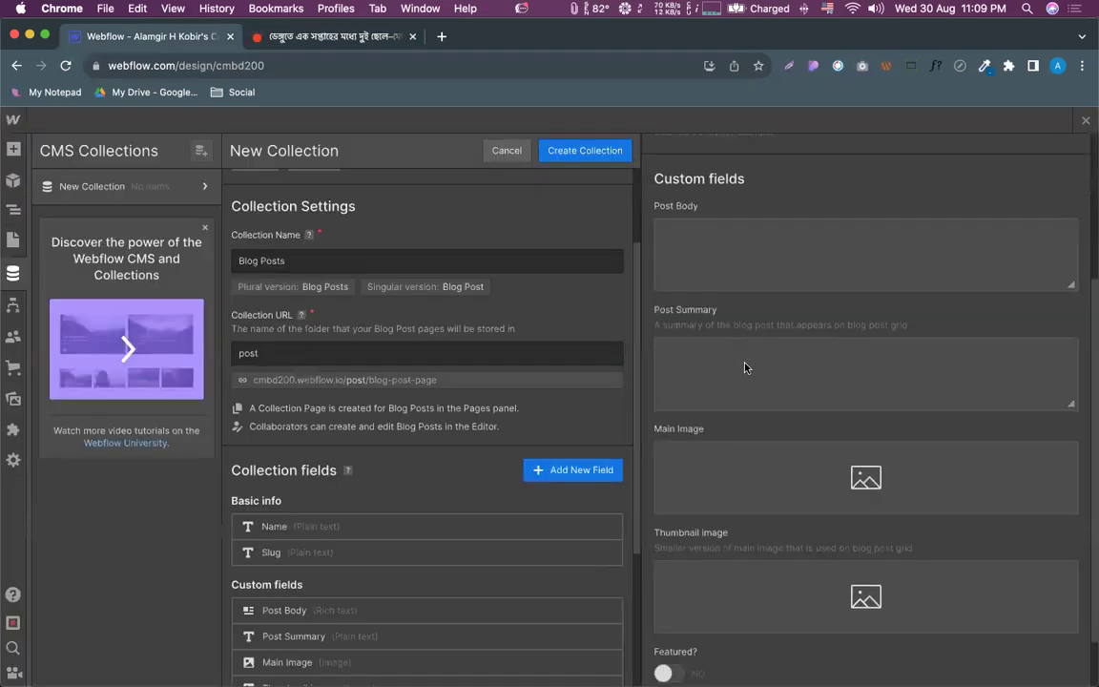
left_click(272, 36)
left_click(15, 66)
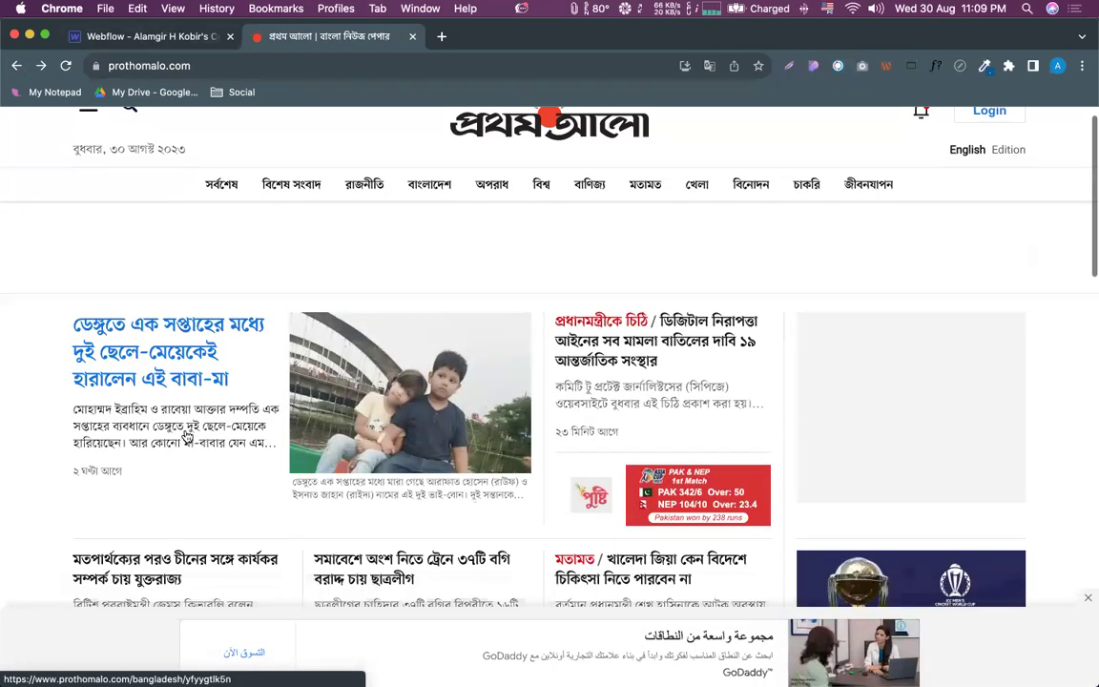
scroll(188, 435, "down", 2)
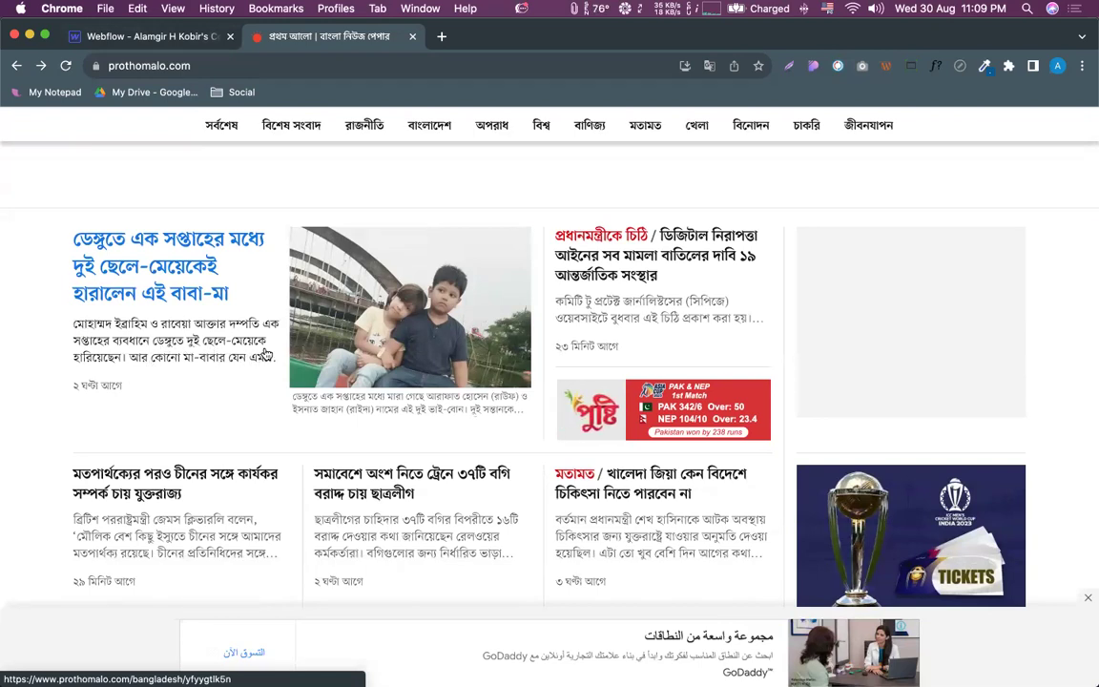
Reopen the lead dengue article on Prothom Alo and return to the Webflow collection form
left_click(201, 58)
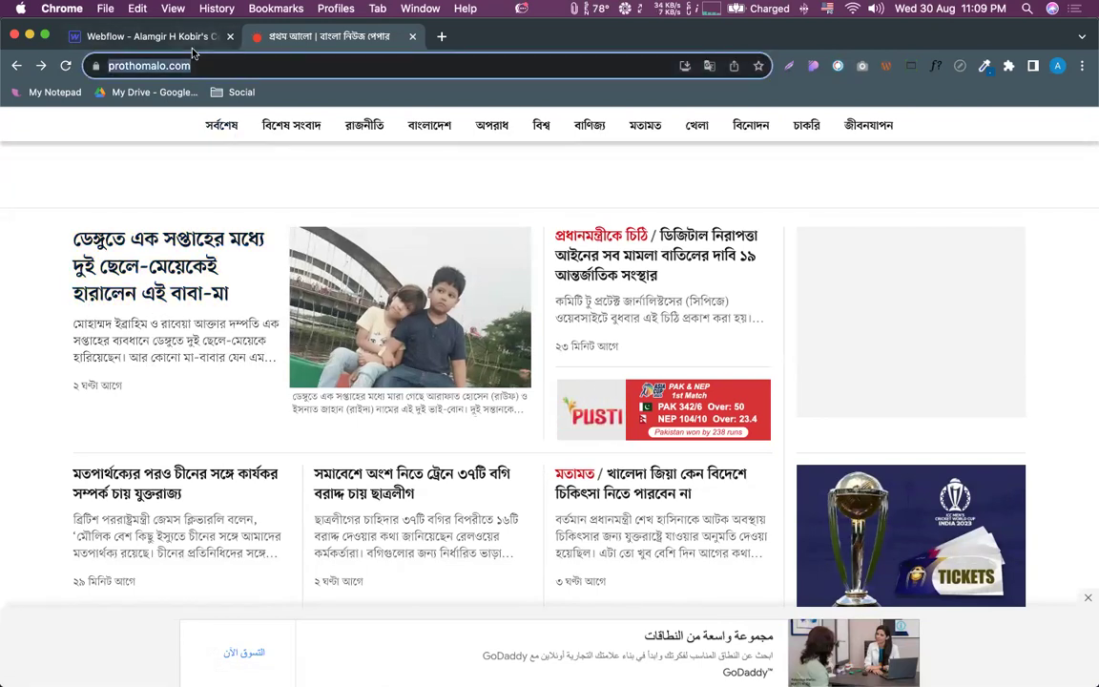
left_click(172, 38)
scroll(898, 354, "down", 2)
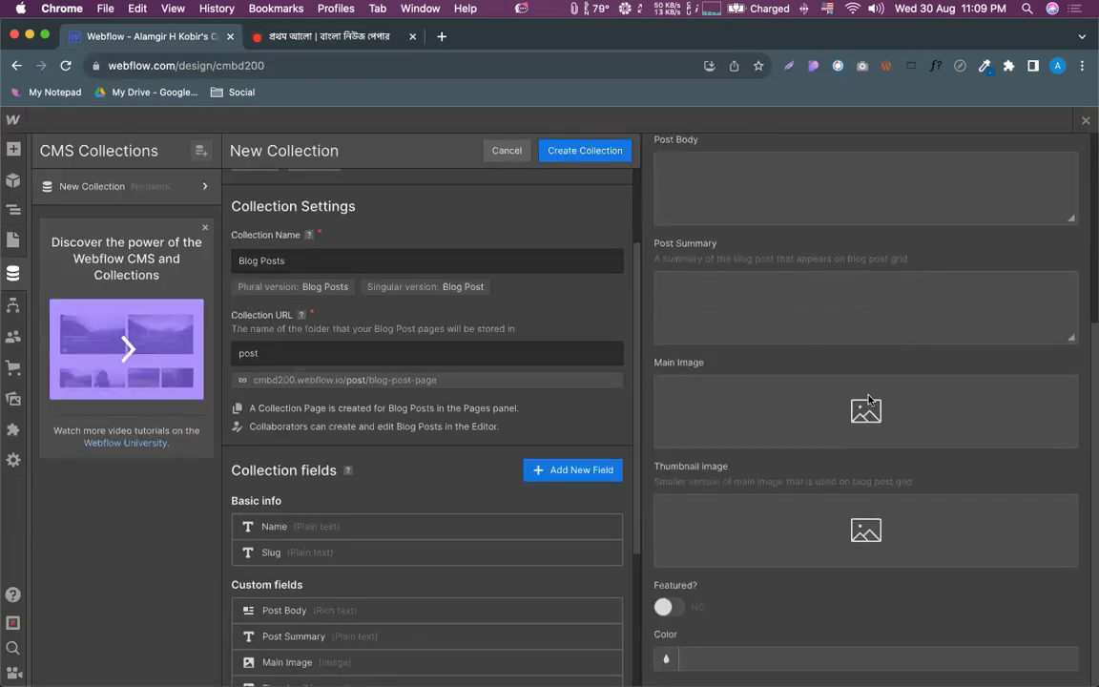
left_click(331, 36)
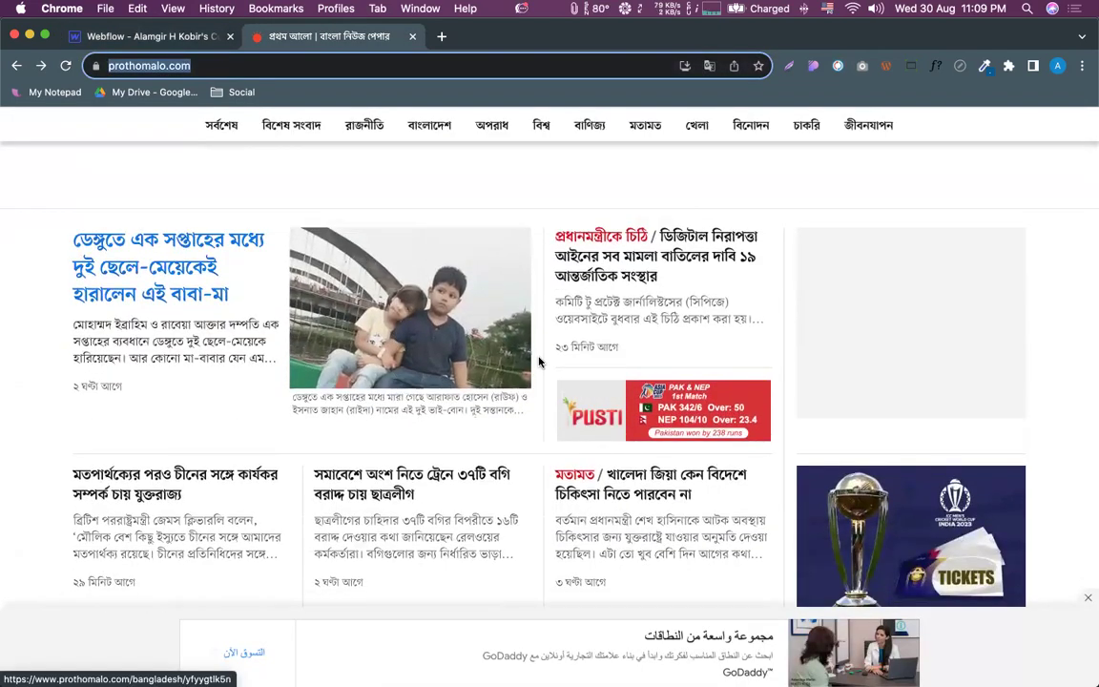
left_click(298, 277)
scroll(493, 319, "down", 5)
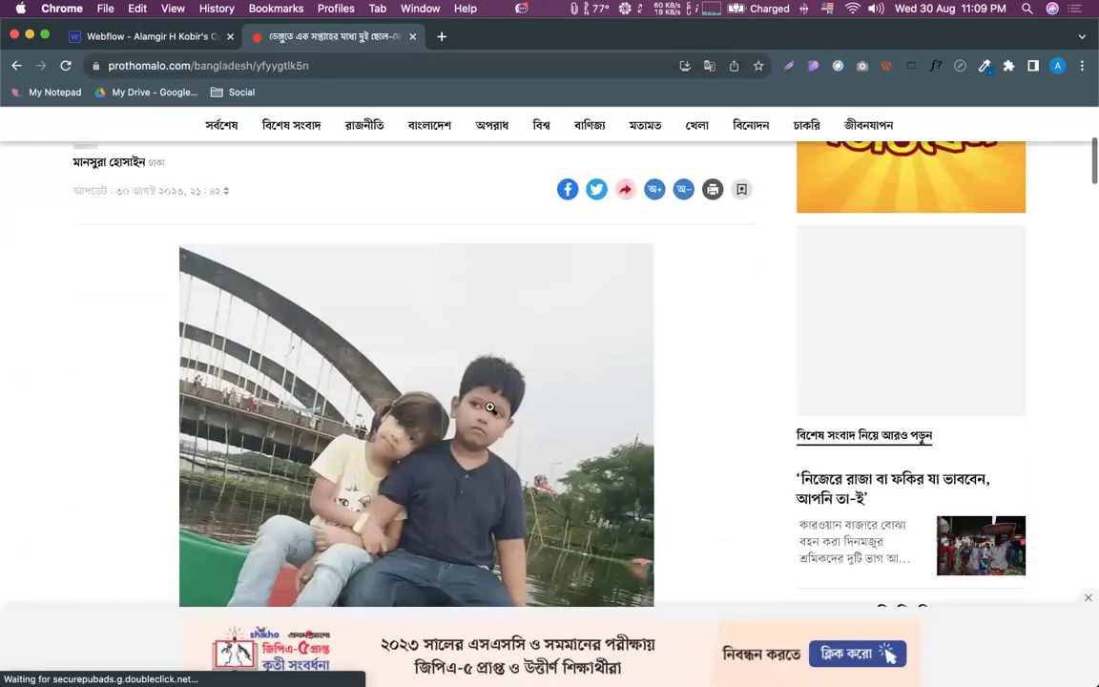
scroll(440, 375, "down", 1)
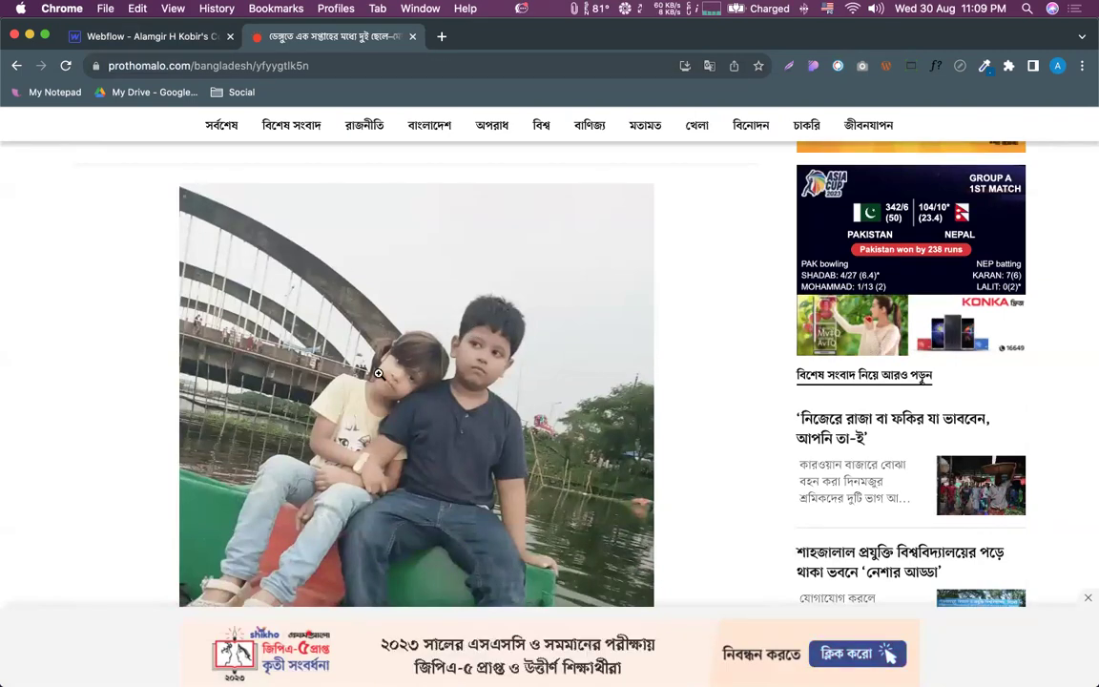
left_click(17, 66)
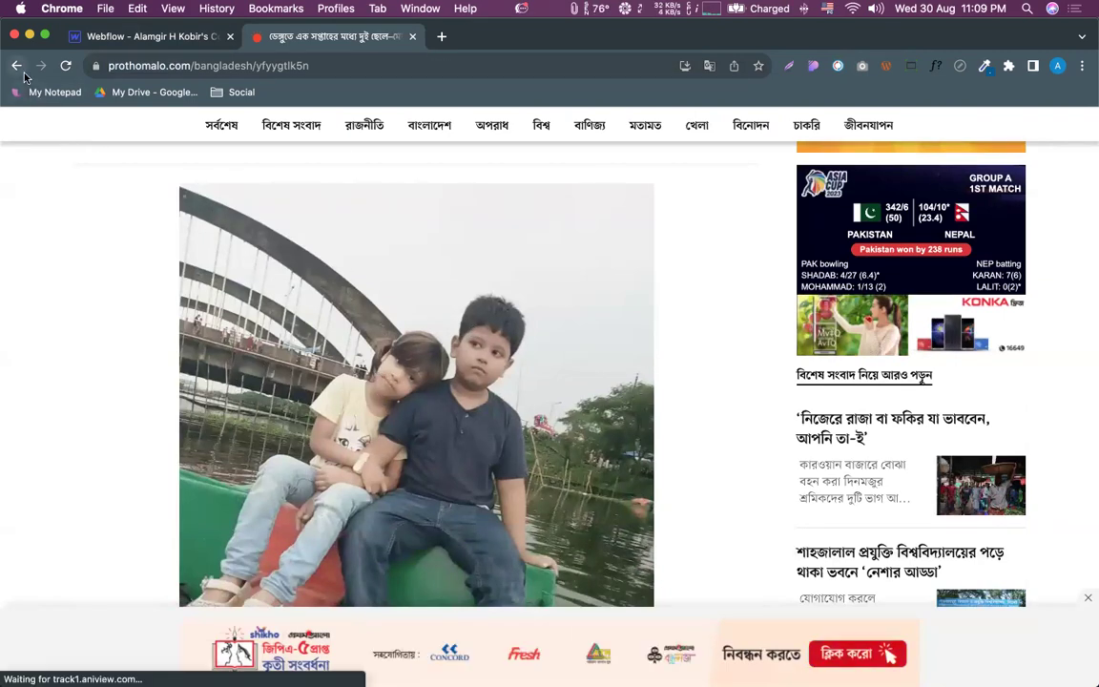
left_click(425, 412)
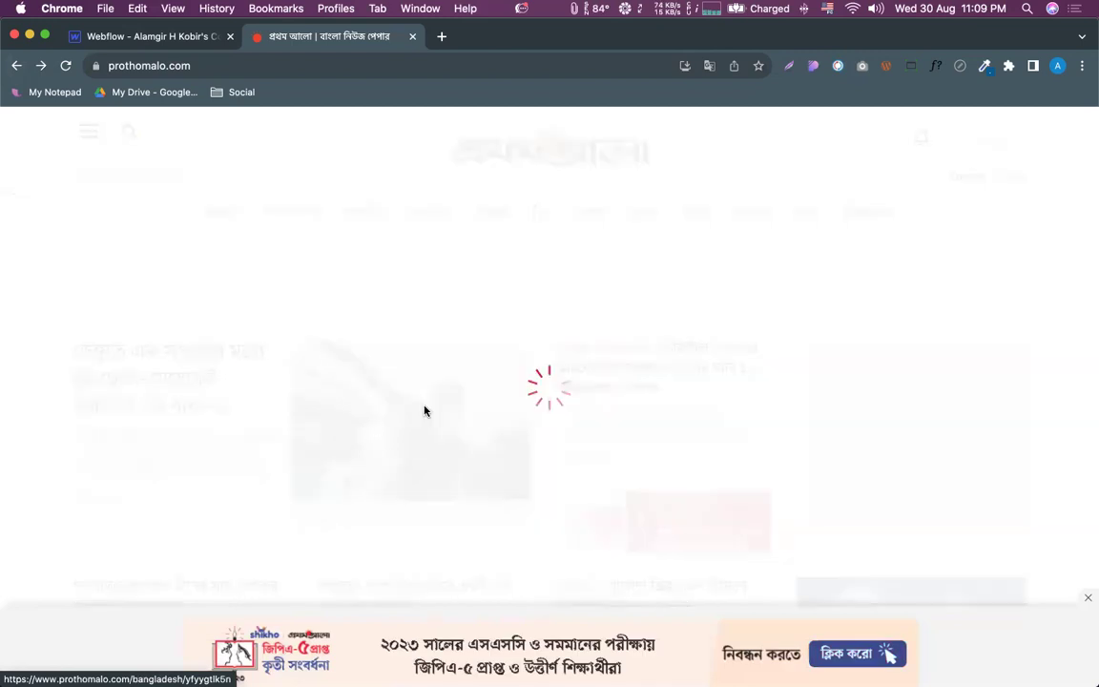
scroll(465, 358, "down", 5)
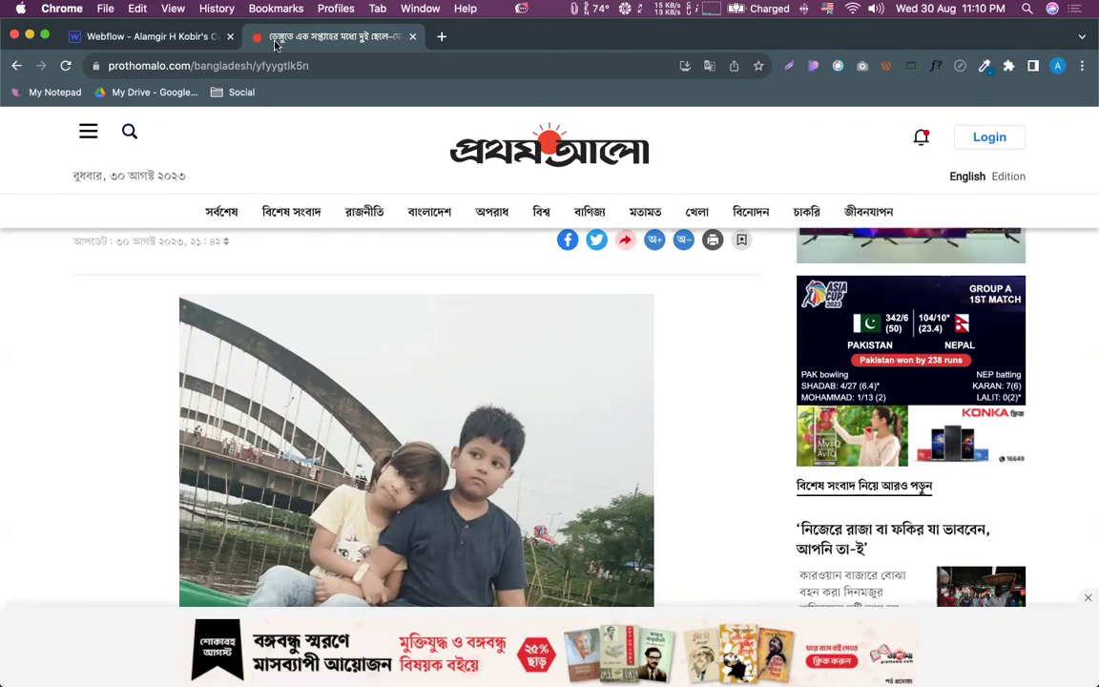
left_click(157, 36)
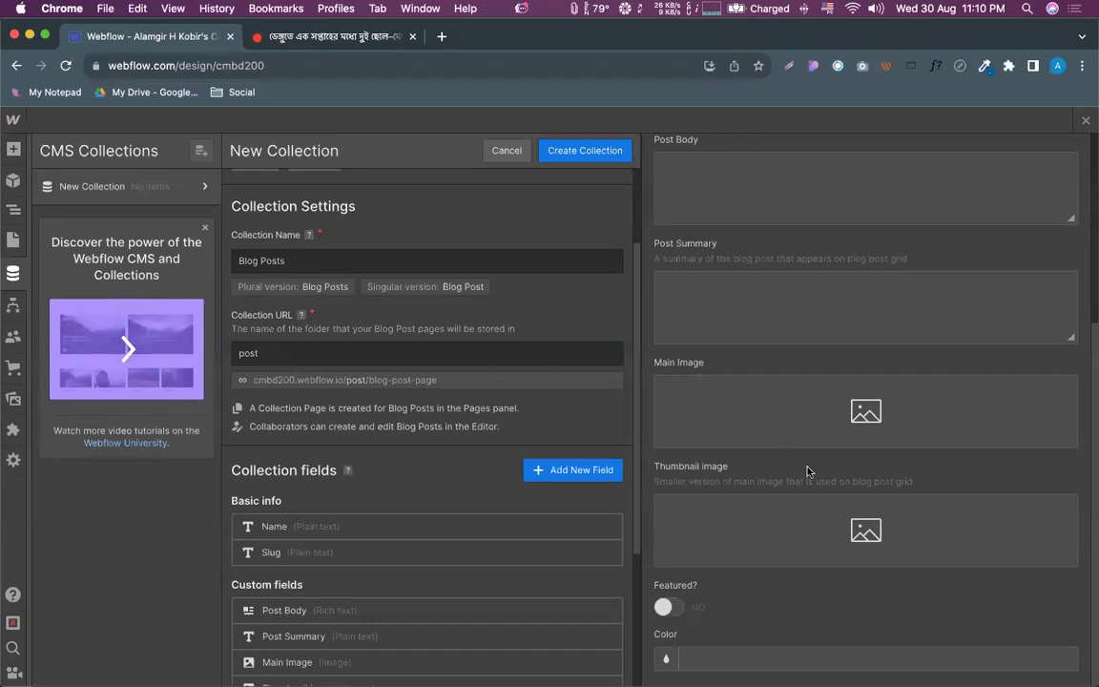
Review the Blog Posts field preview unchanged, then bring up the Prothom Alo dengue article
scroll(858, 481, "up", 2)
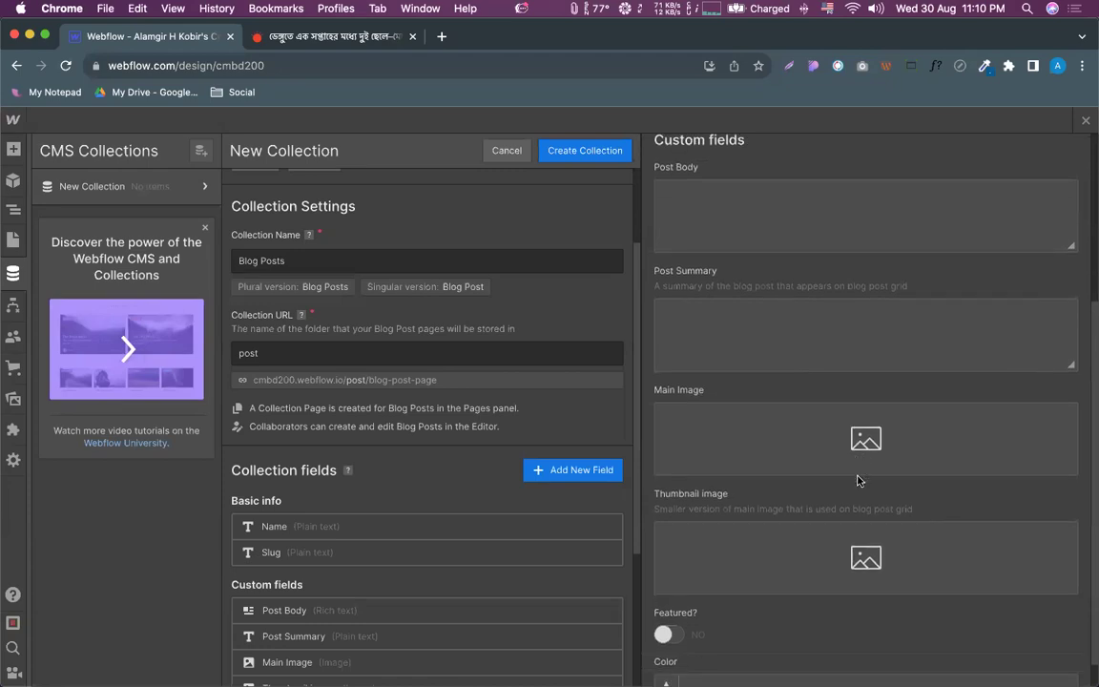
scroll(858, 481, "down", 2)
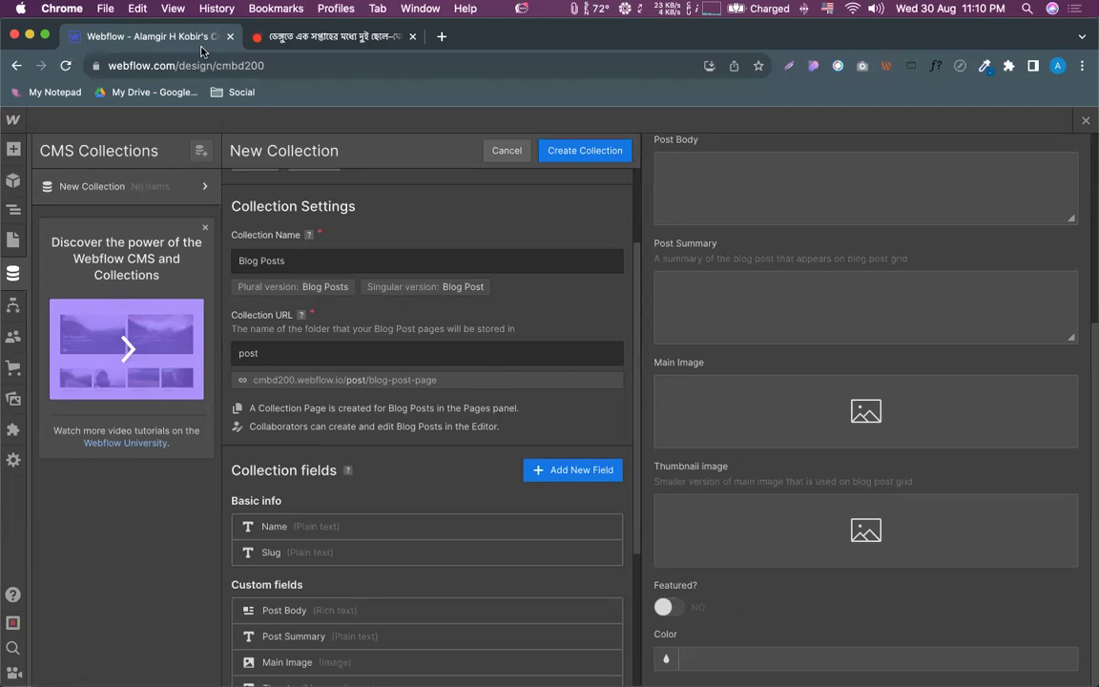
left_click(262, 36)
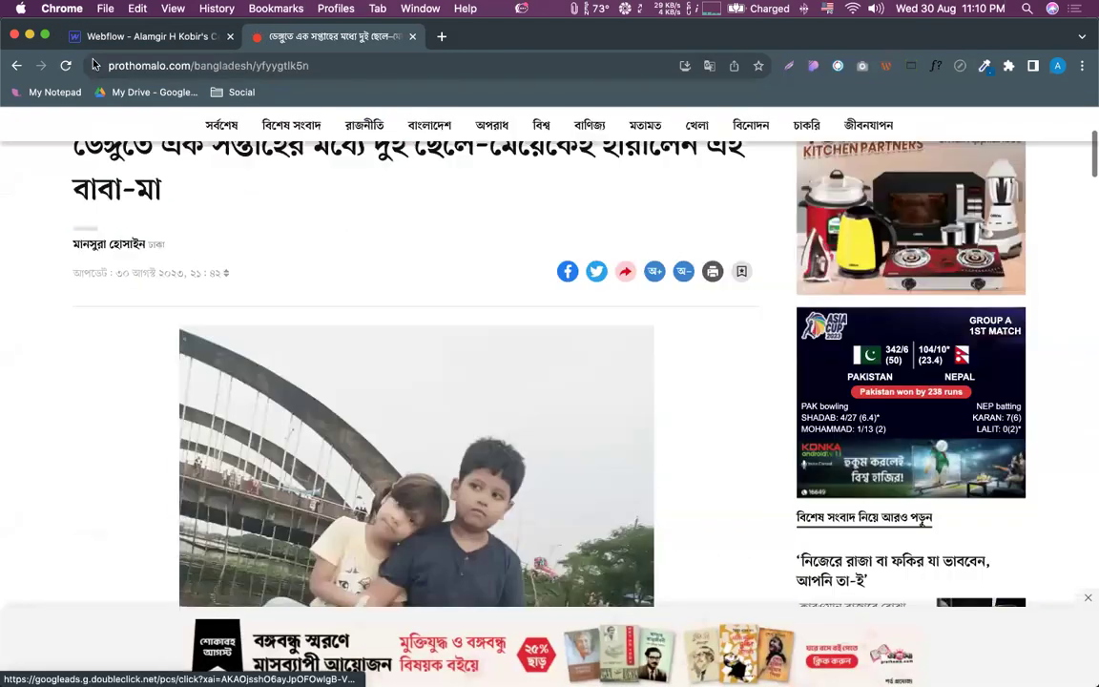
Take the news tab back to the Prothom Alo home page, then return to the Webflow collection form
left_click(17, 65)
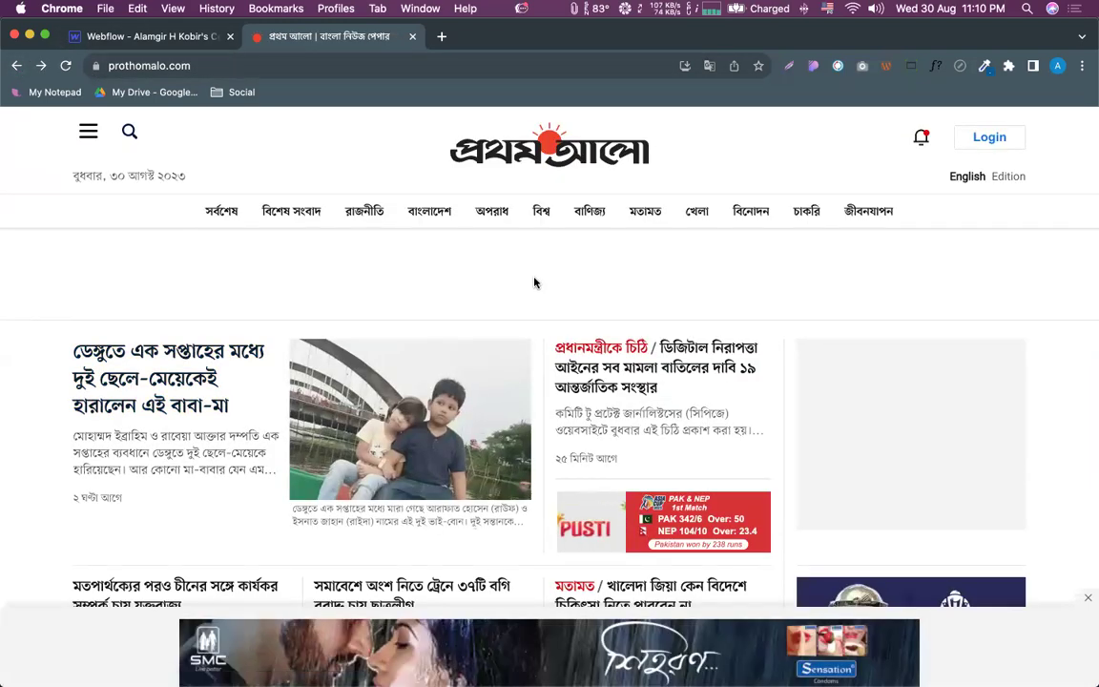
scroll(471, 275, "down", 1)
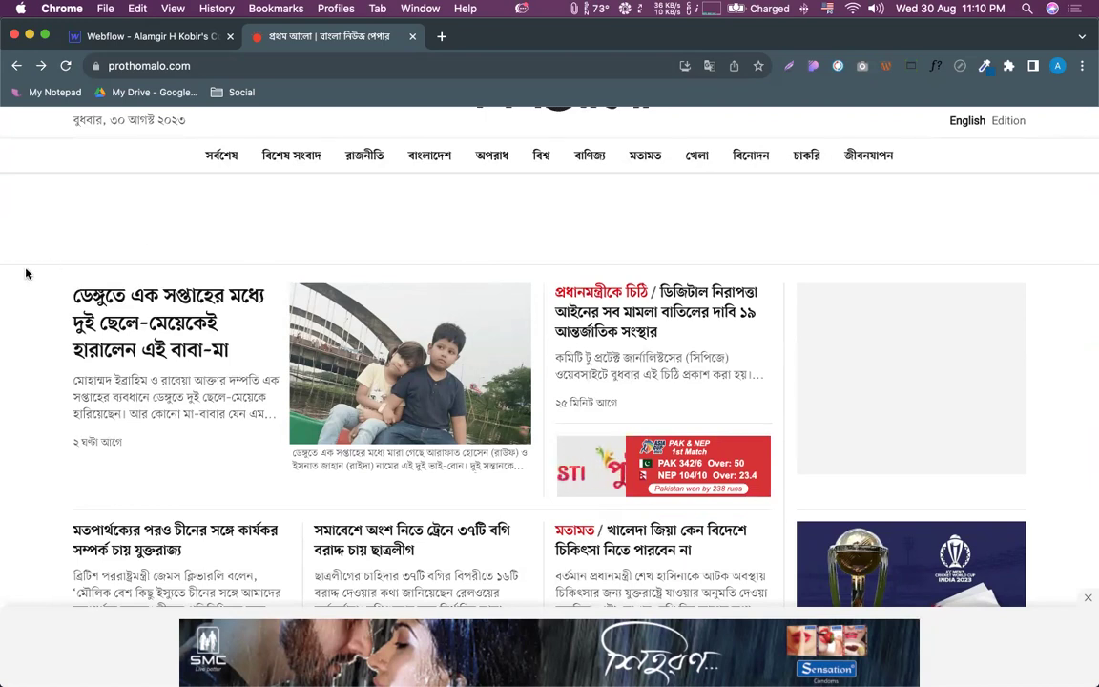
scroll(26, 274, "up", 2)
scroll(25, 275, "down", 2)
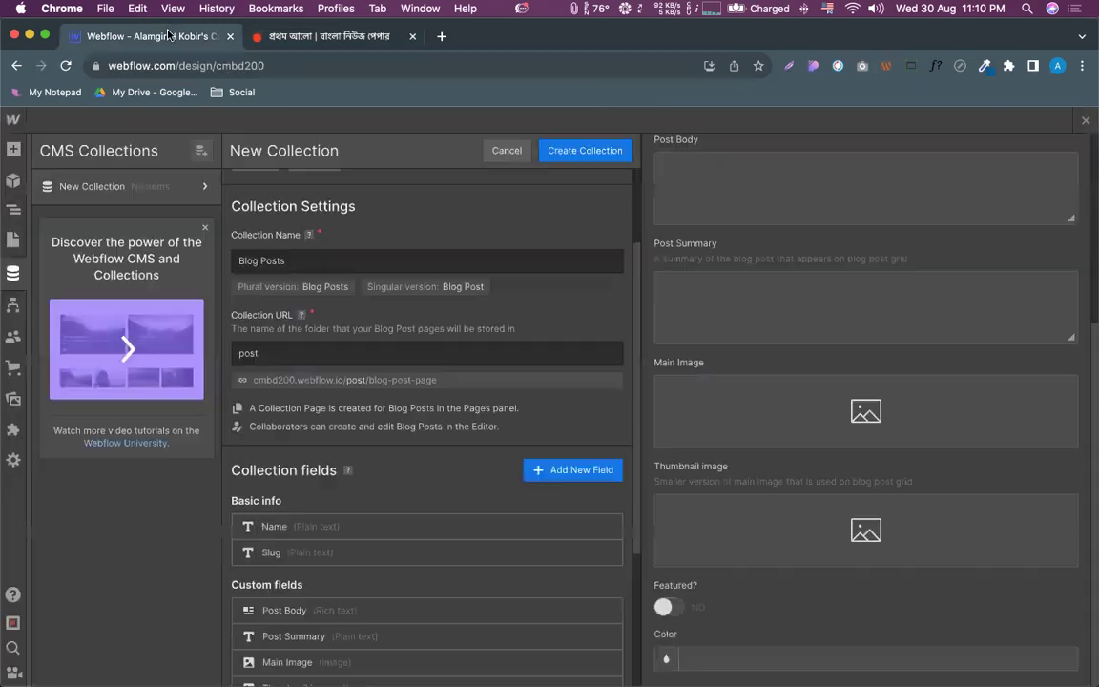
left_click(168, 35)
mouse_move(444, 545)
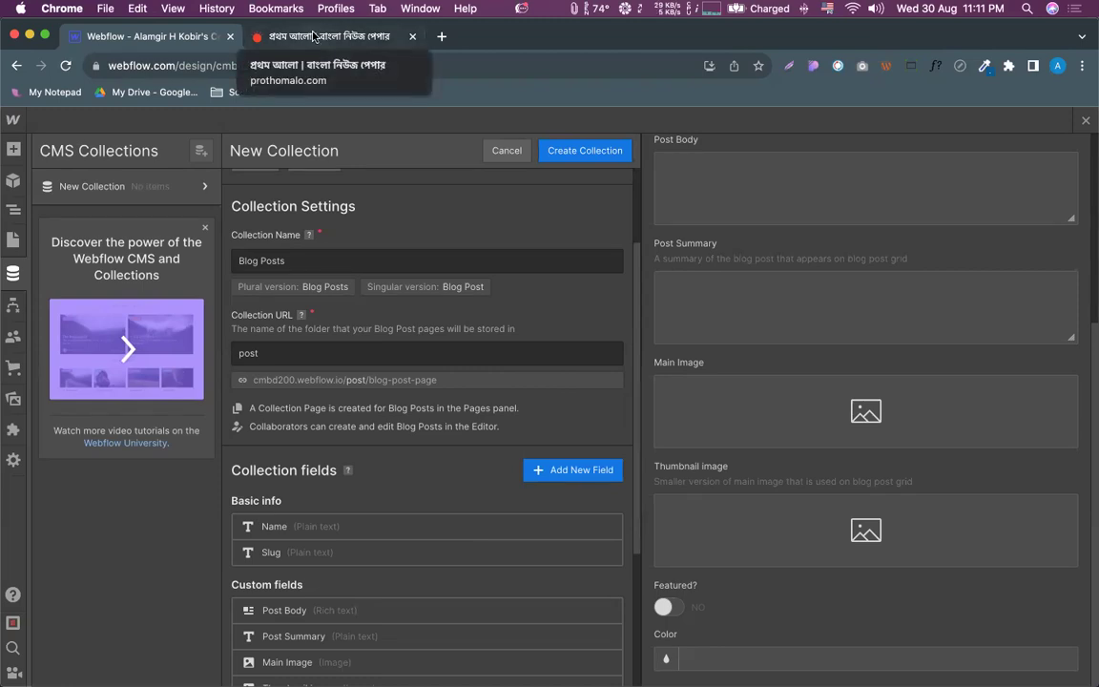
left_click(314, 37)
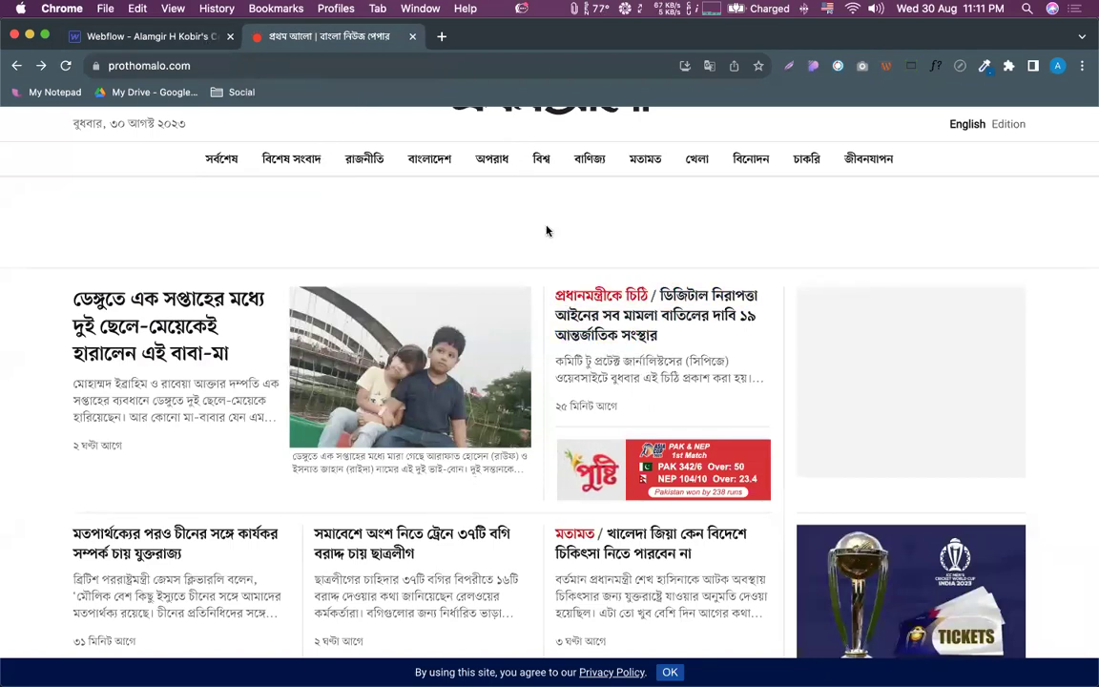
left_click(177, 38)
scroll(653, 380, "up", 2)
scroll(652, 379, "down", 2)
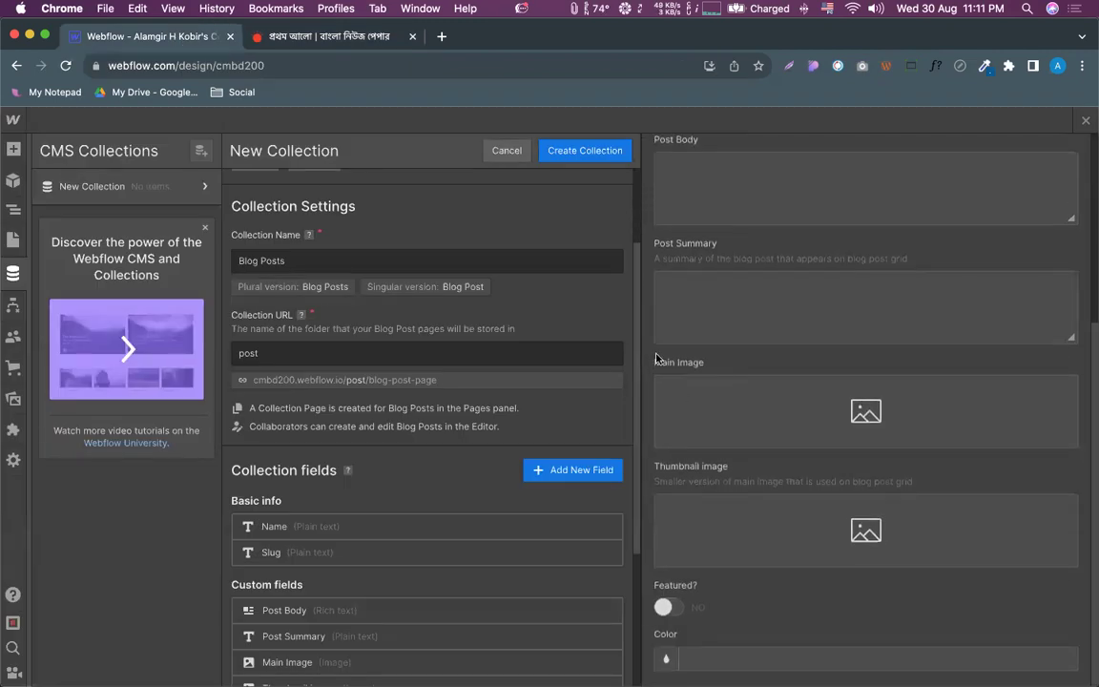
scroll(653, 361, "up", 2)
scroll(653, 363, "down", 1)
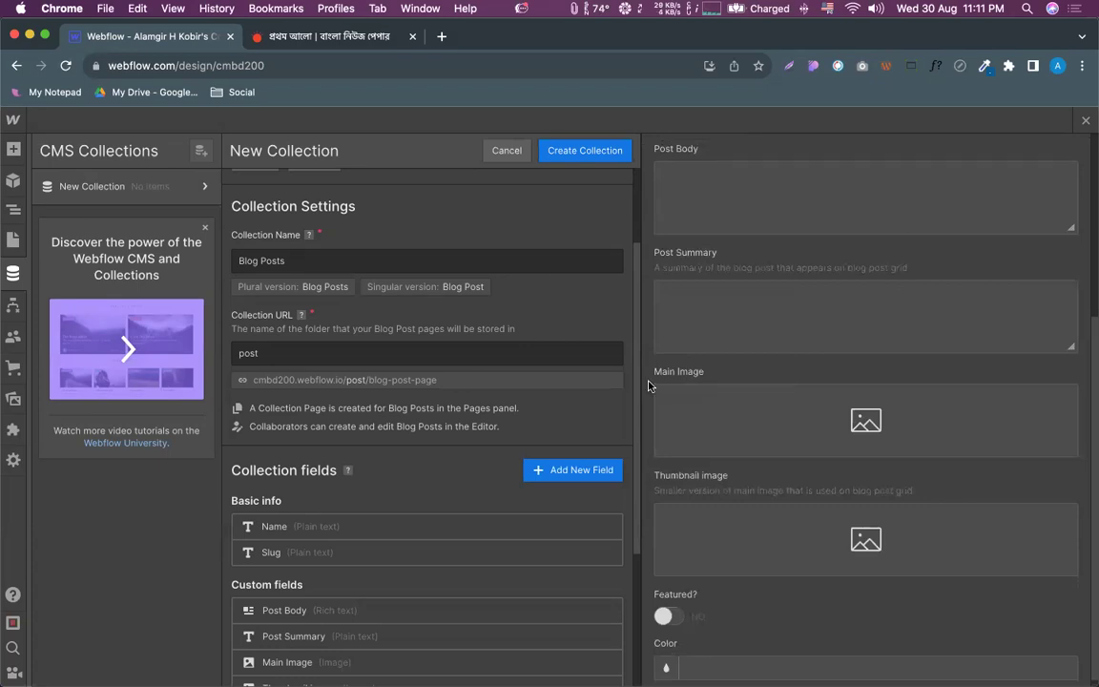
left_click(315, 38)
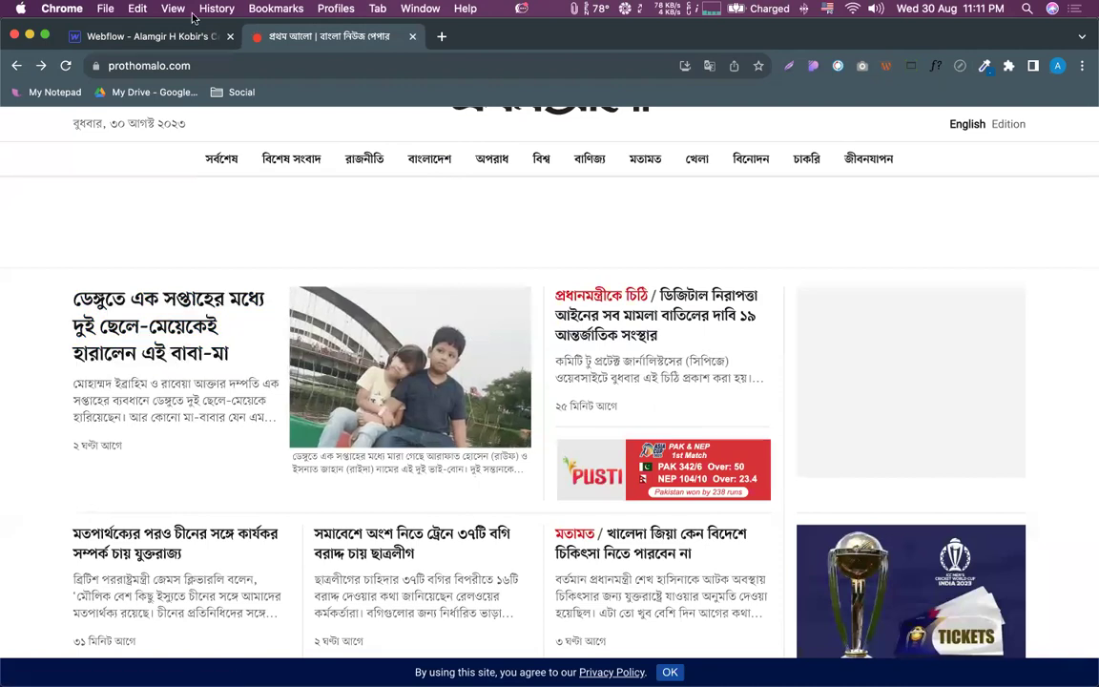
left_click(145, 38)
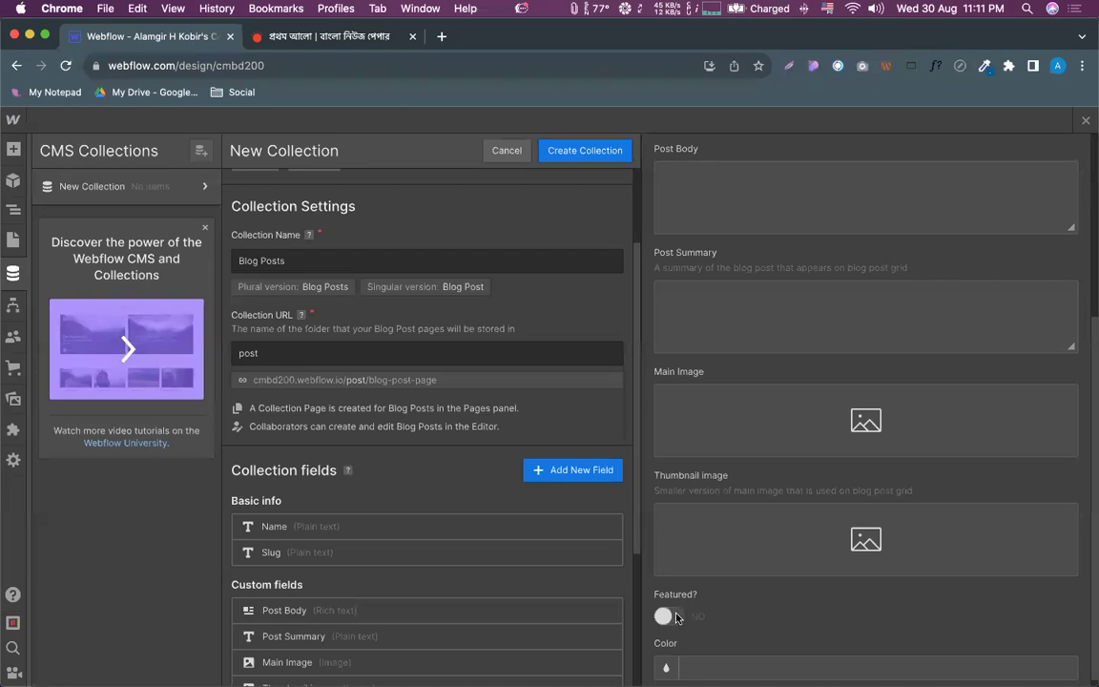
Scroll the Editor Preview to review Post Body, Post Summary, Main Image, Thumbnail image, Featured? and Color
scroll(686, 601, "up", 5)
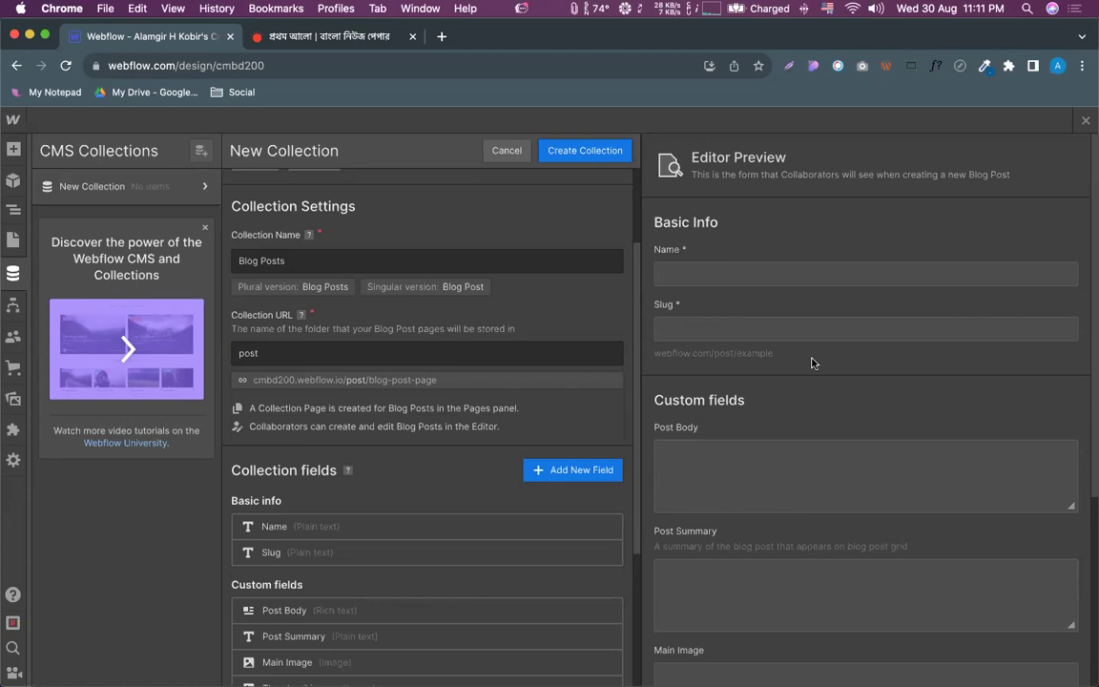
scroll(811, 362, "down", 5)
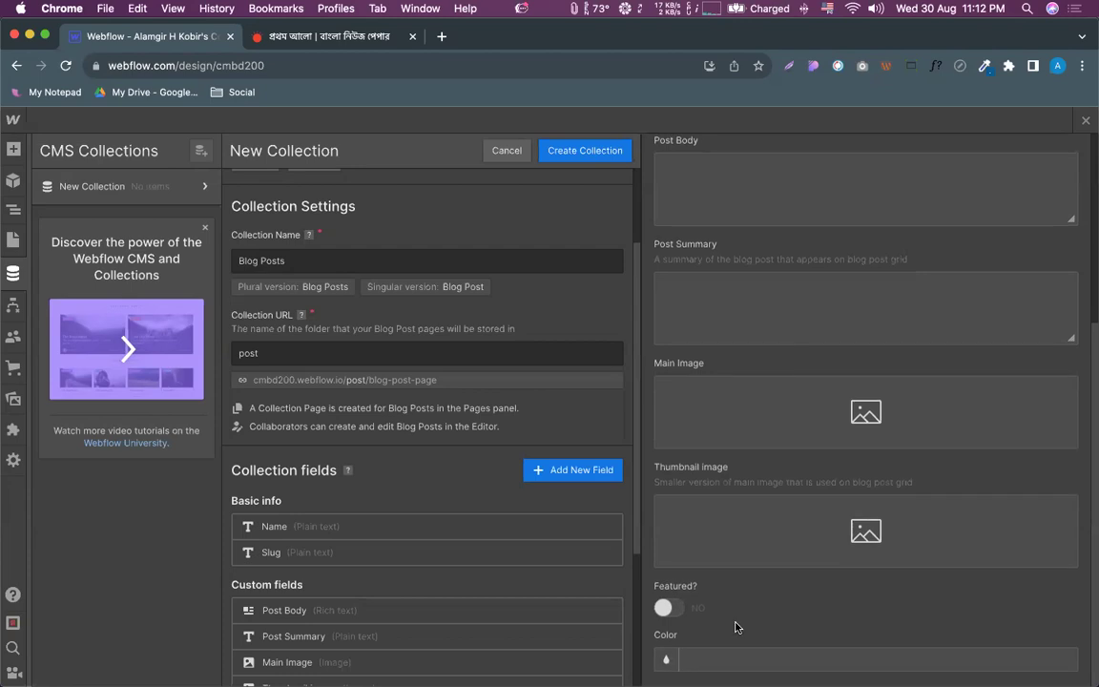
scroll(774, 385, "up", 5)
scroll(774, 372, "down", 4)
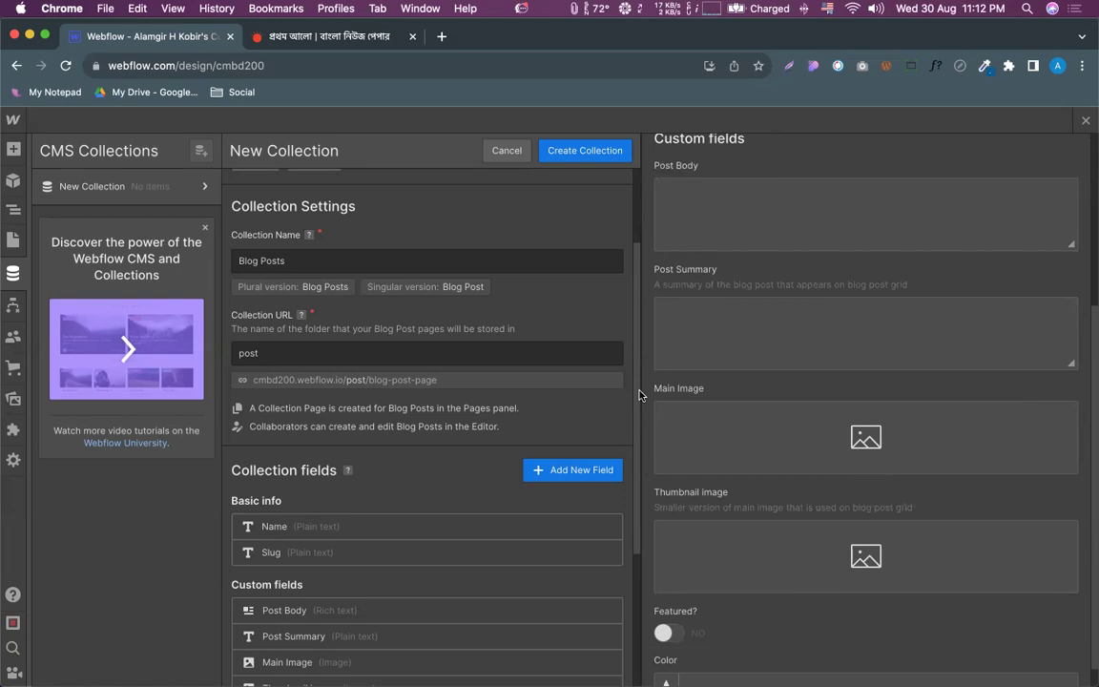
scroll(779, 471, "up", 2)
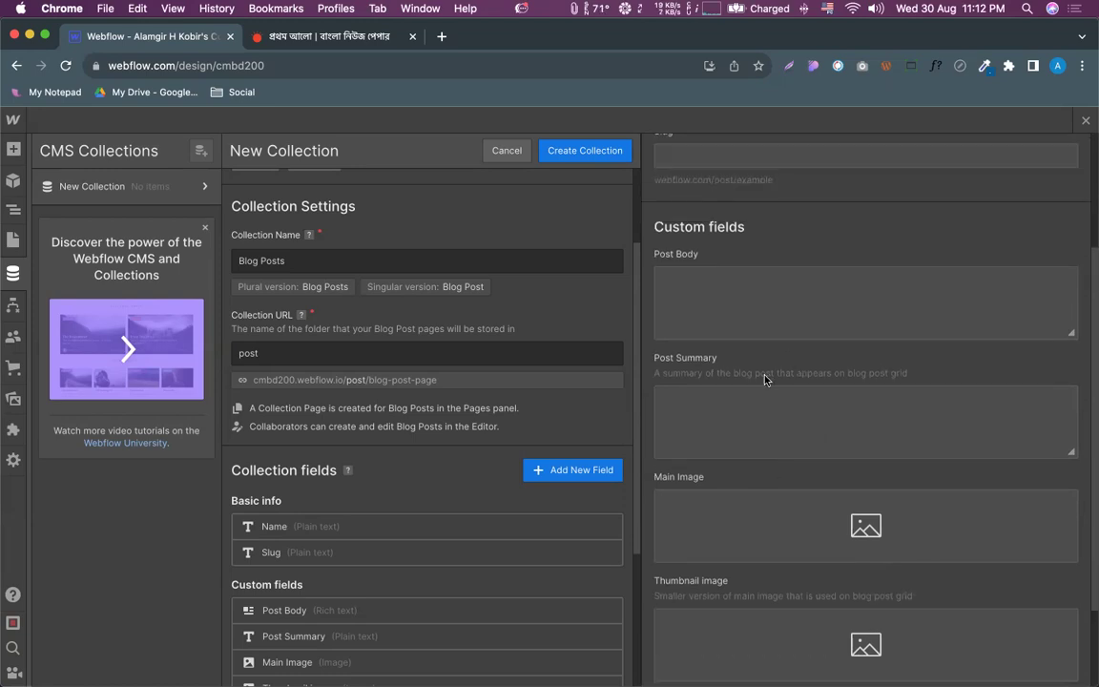
scroll(701, 406, "up", 4)
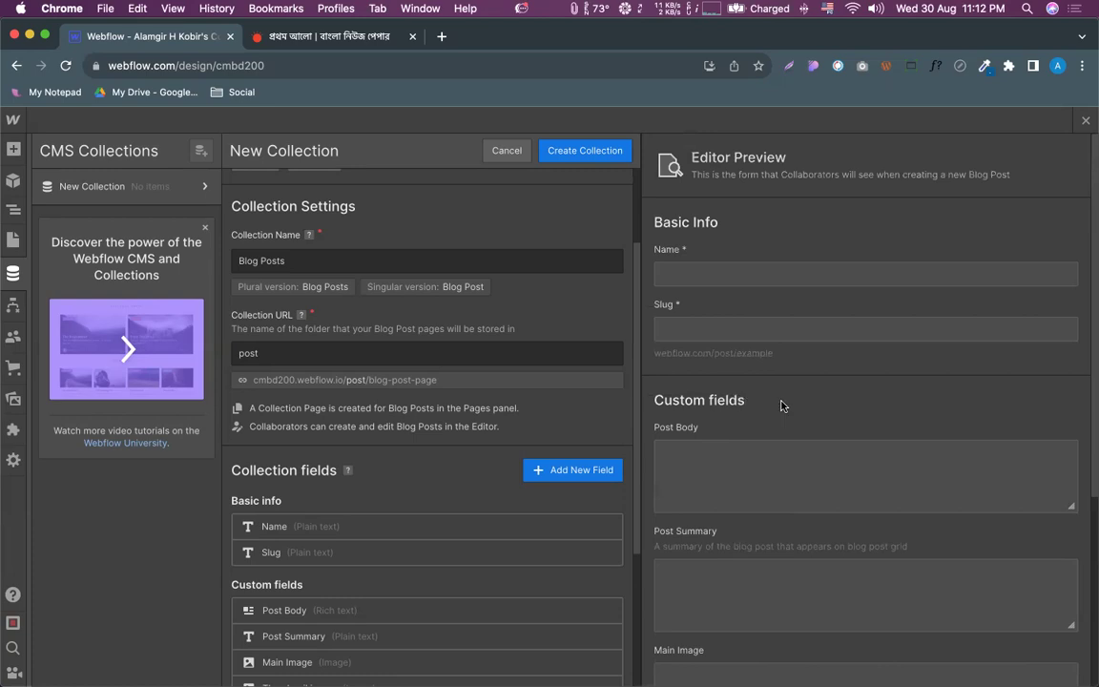
scroll(728, 426, "down", 6)
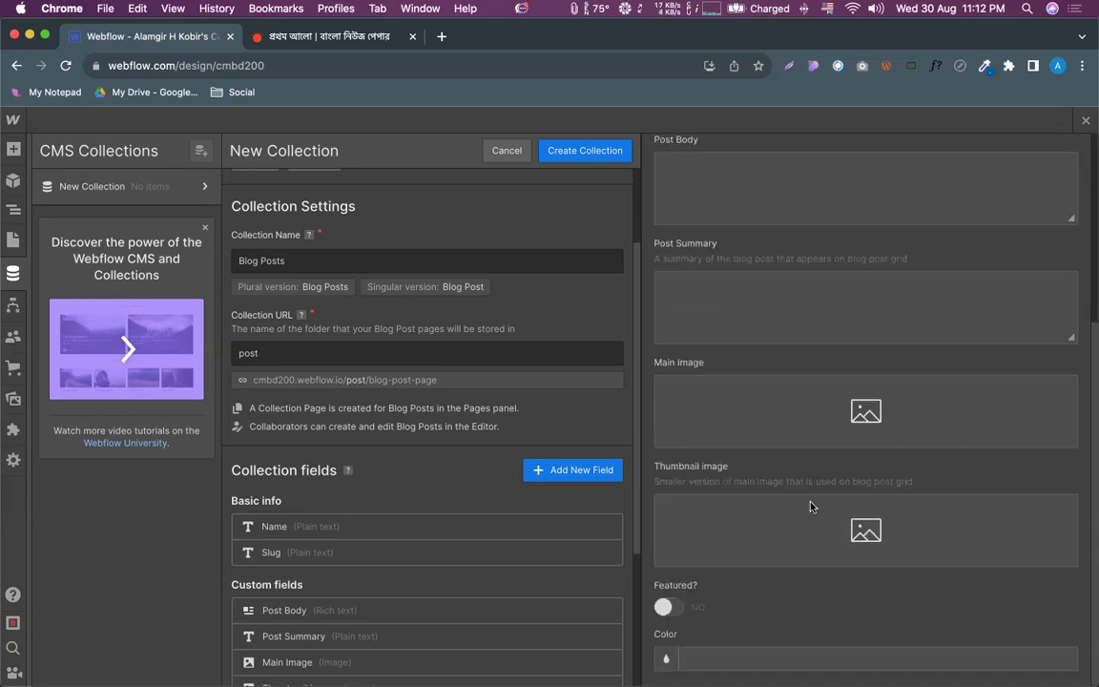
scroll(797, 368, "up", 6)
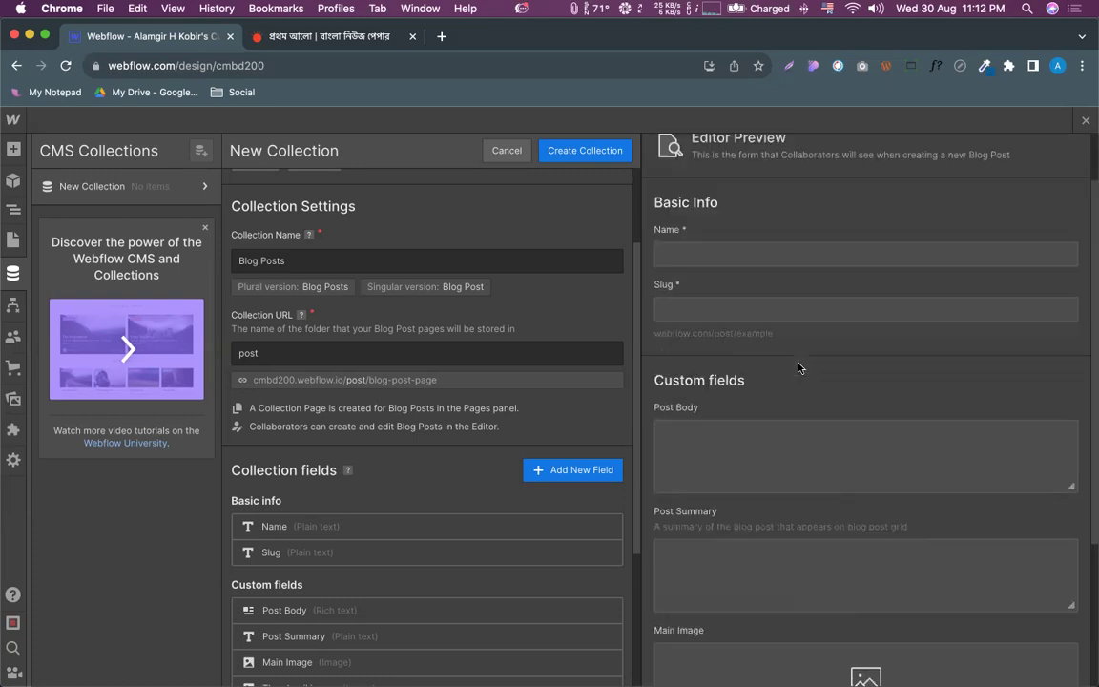
scroll(810, 514, "down", 2)
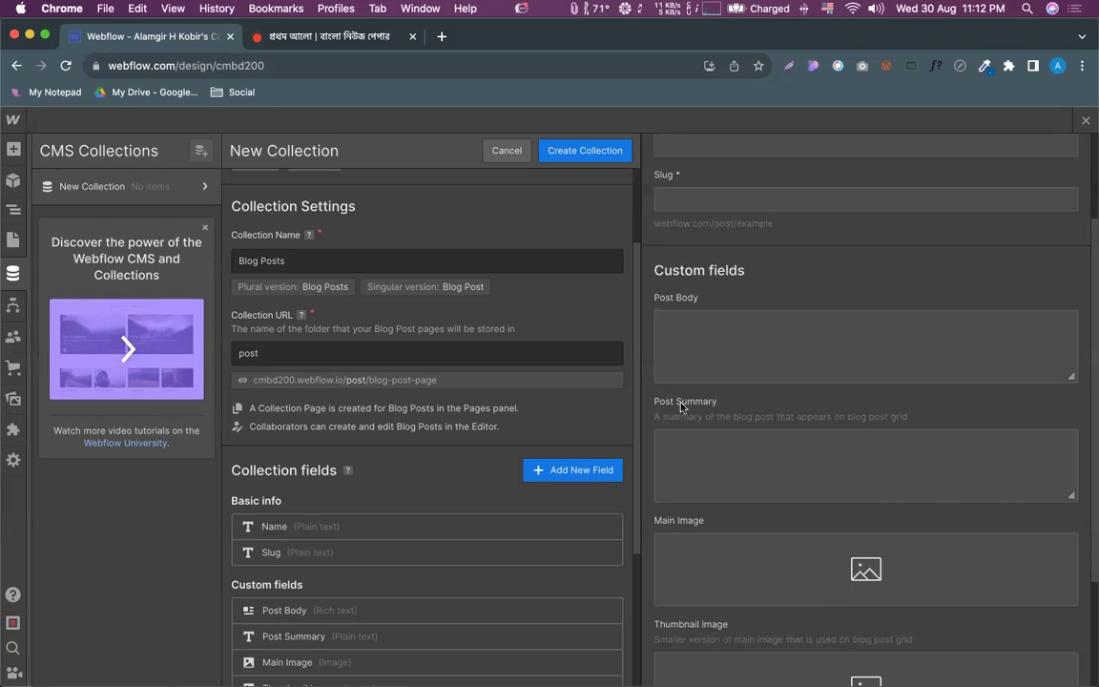
scroll(681, 405, "down", 3)
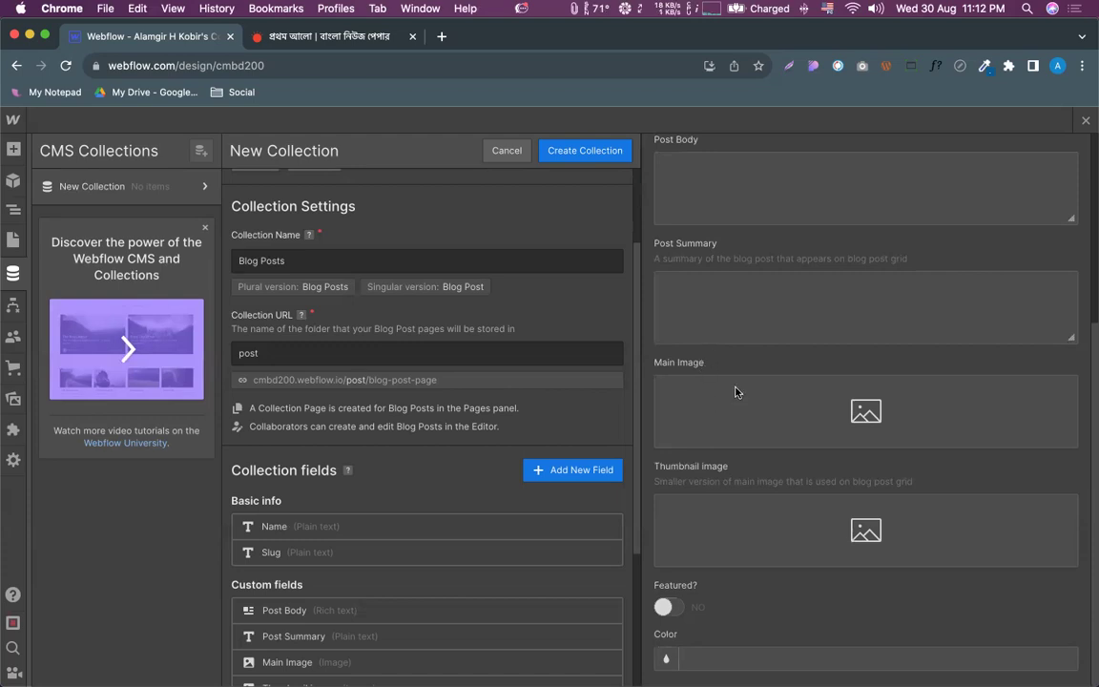
scroll(390, 498, "down", 2)
scroll(390, 498, "down", 1)
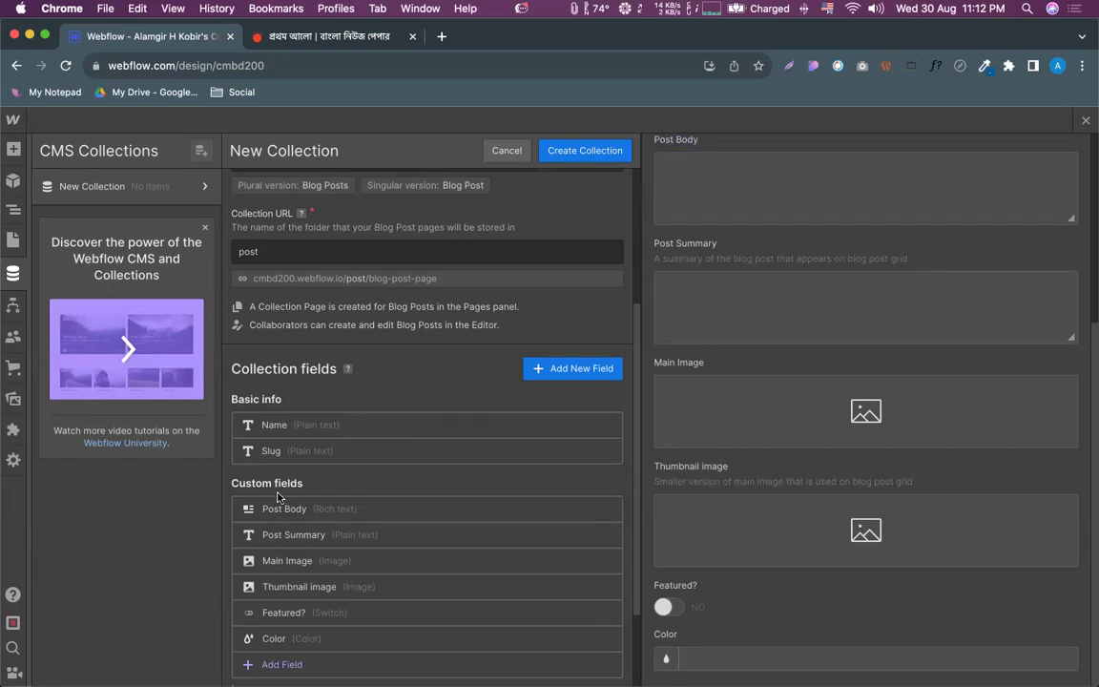
scroll(503, 457, "up", 1)
scroll(503, 456, "up", 1)
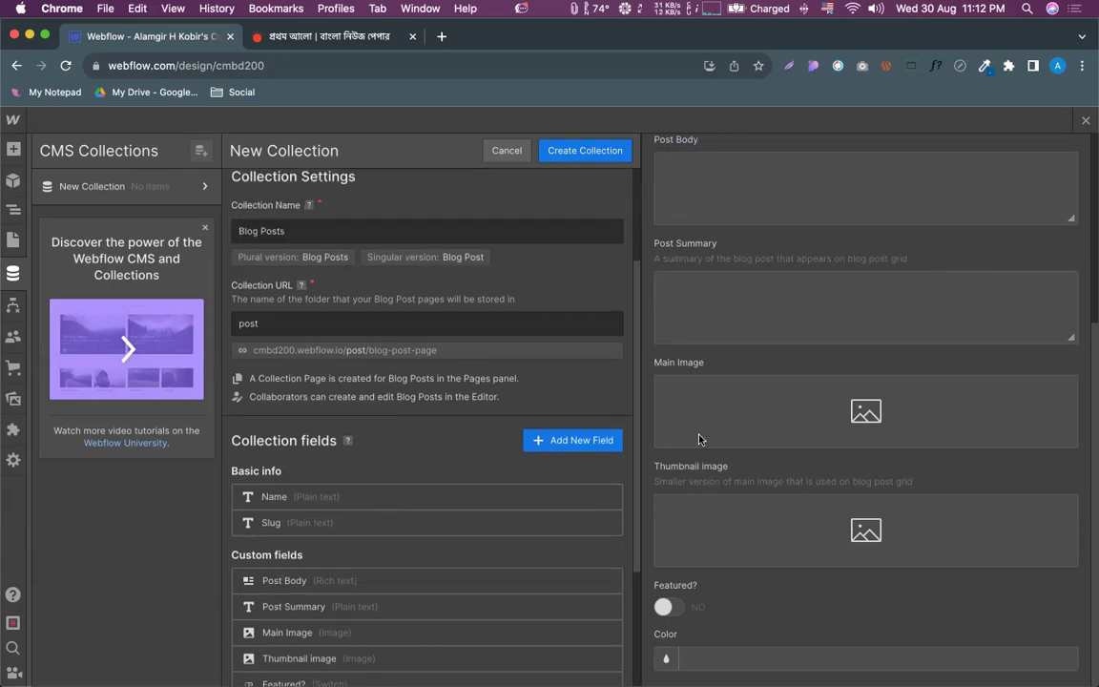
scroll(789, 407, "up", 5)
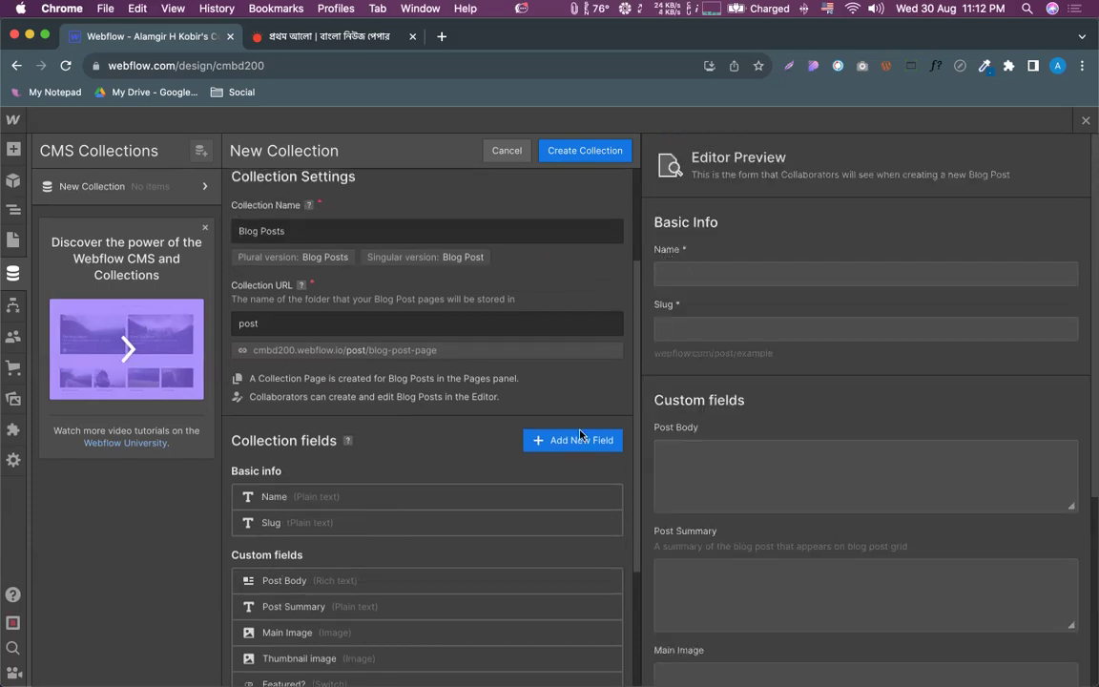
Relabel the Name field as 'Post Title' and save it
left_click(607, 497)
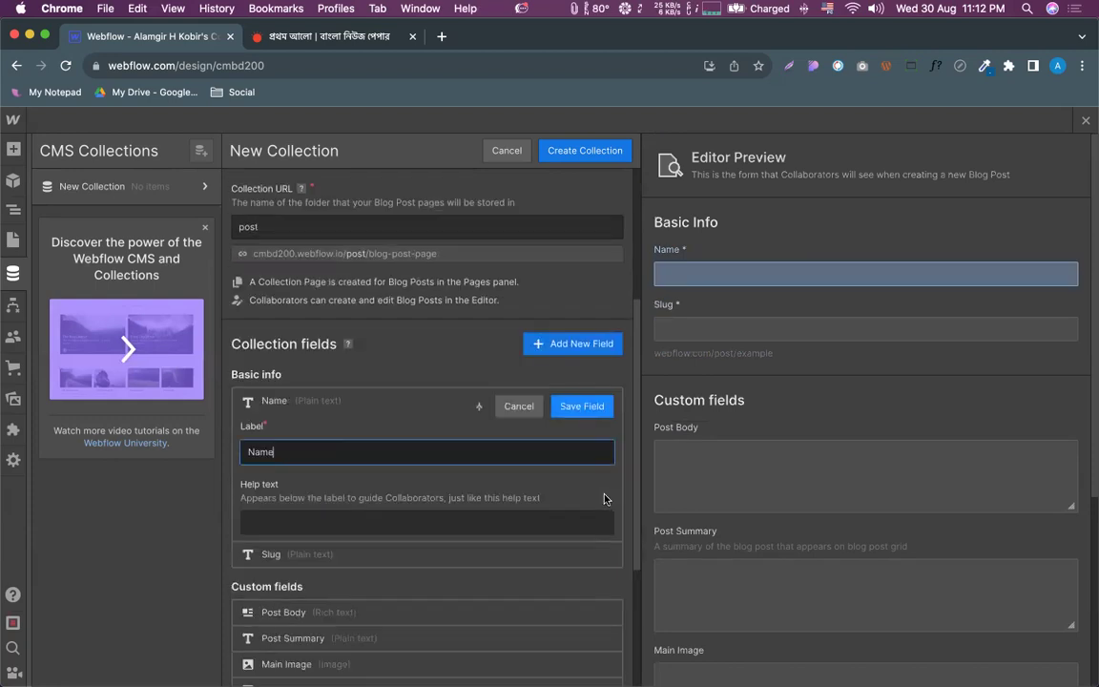
scroll(381, 400, "down", 3)
scroll(286, 343, "up", 1)
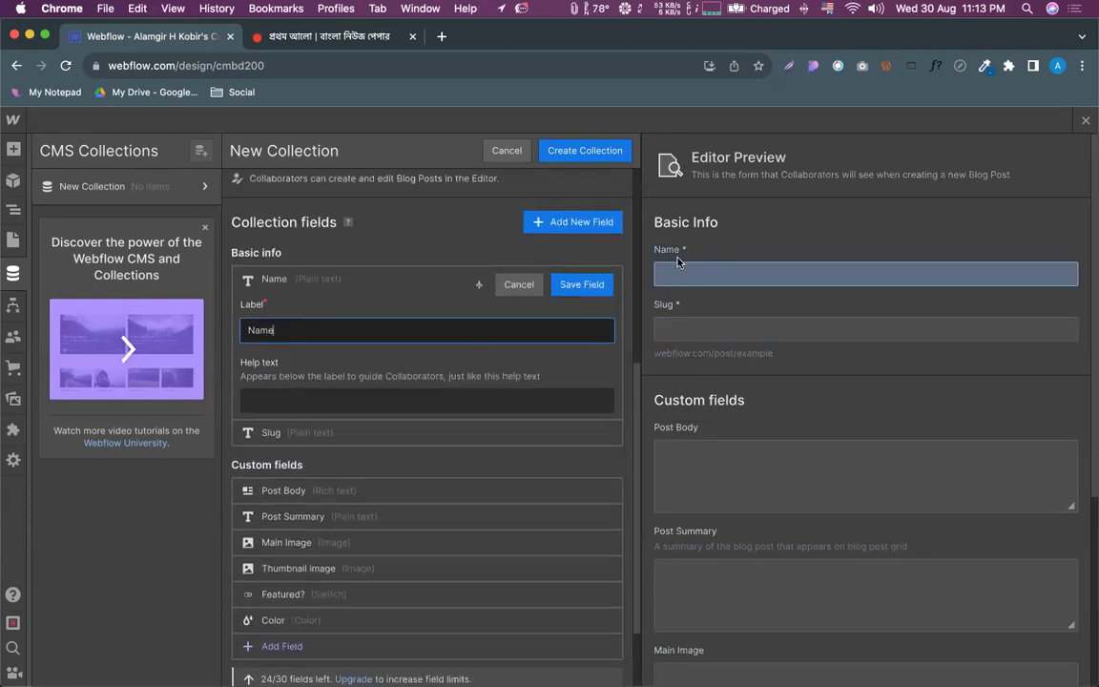
double_click(263, 330)
type("P")
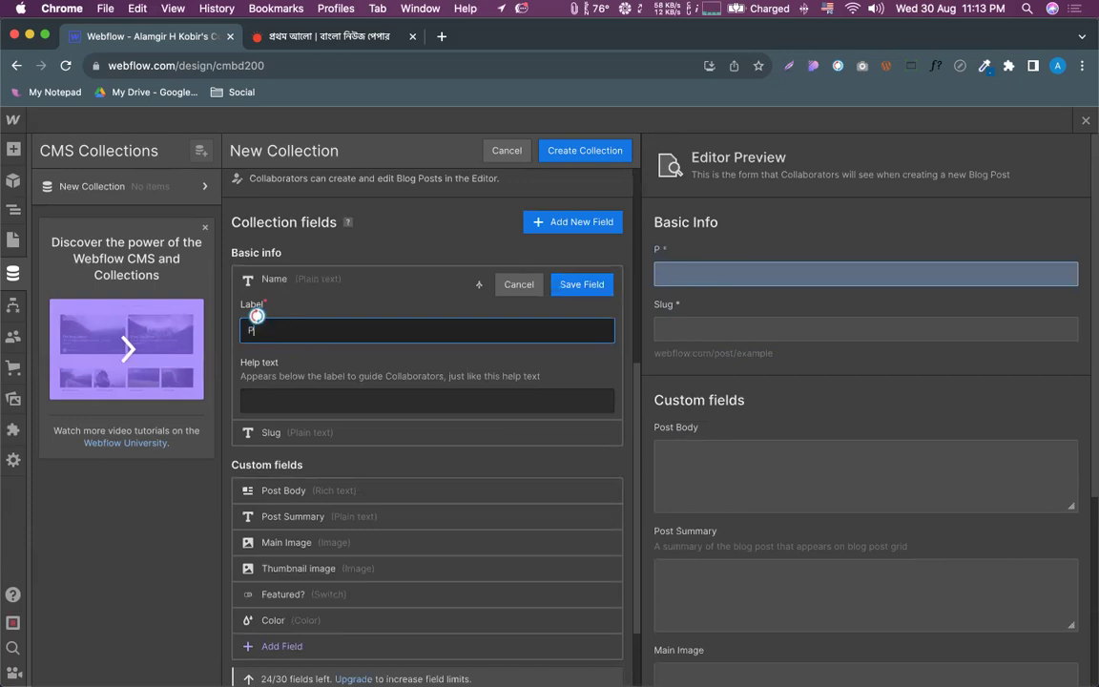
type("ost Title")
left_click(575, 290)
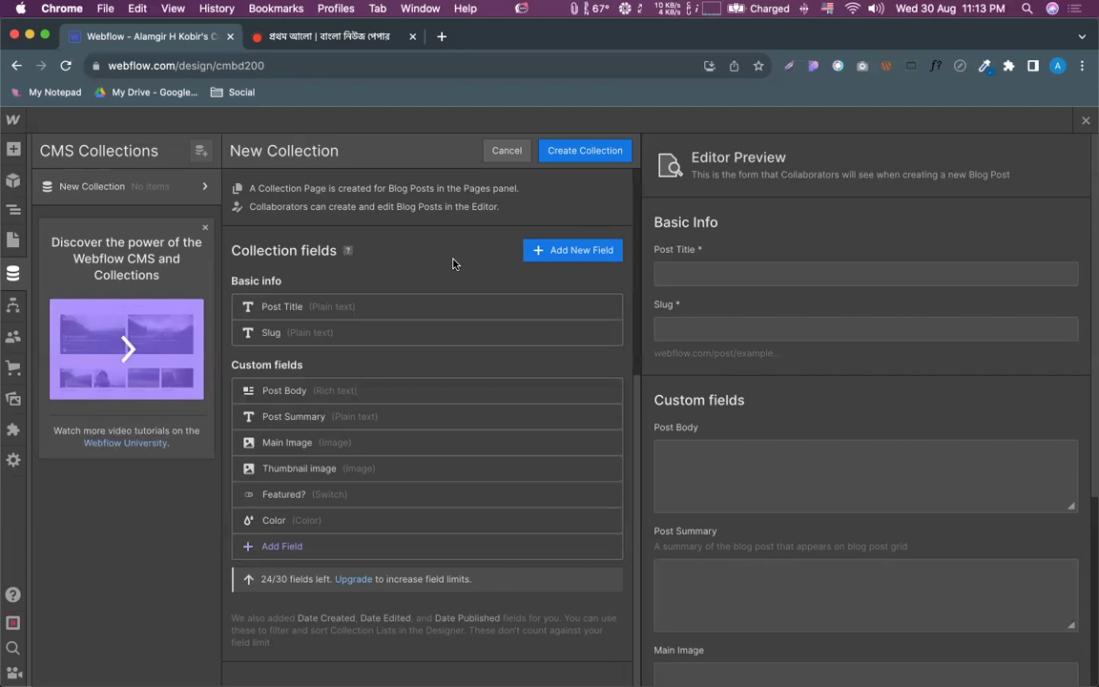
Scroll the Editor Preview to check Post Title, Slug and the six custom fields
scroll(763, 448, "down", 5)
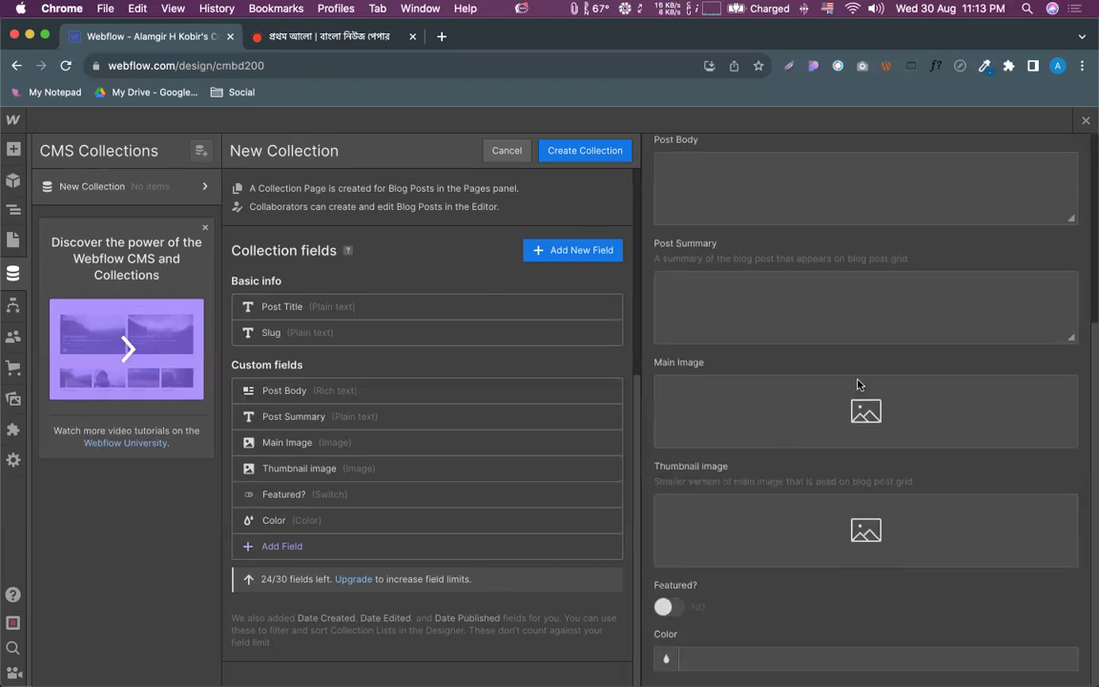
scroll(846, 364, "up", 5)
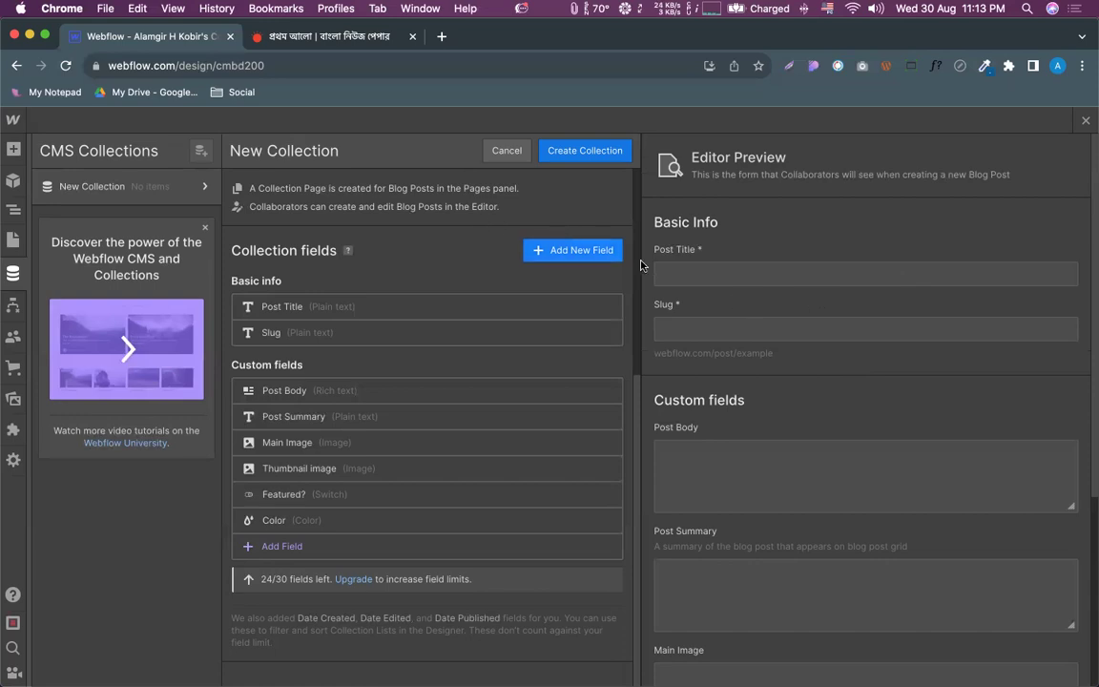
scroll(760, 300, "down", 1)
scroll(760, 299, "up", 1)
scroll(811, 507, "down", 5)
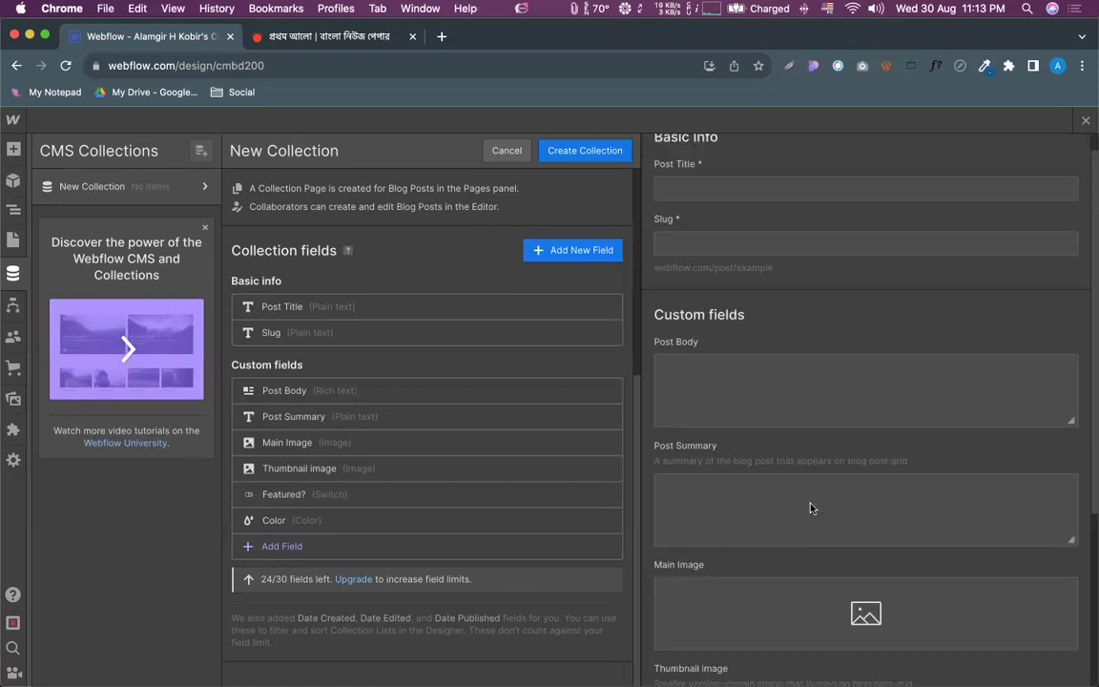
scroll(792, 473, "up", 5)
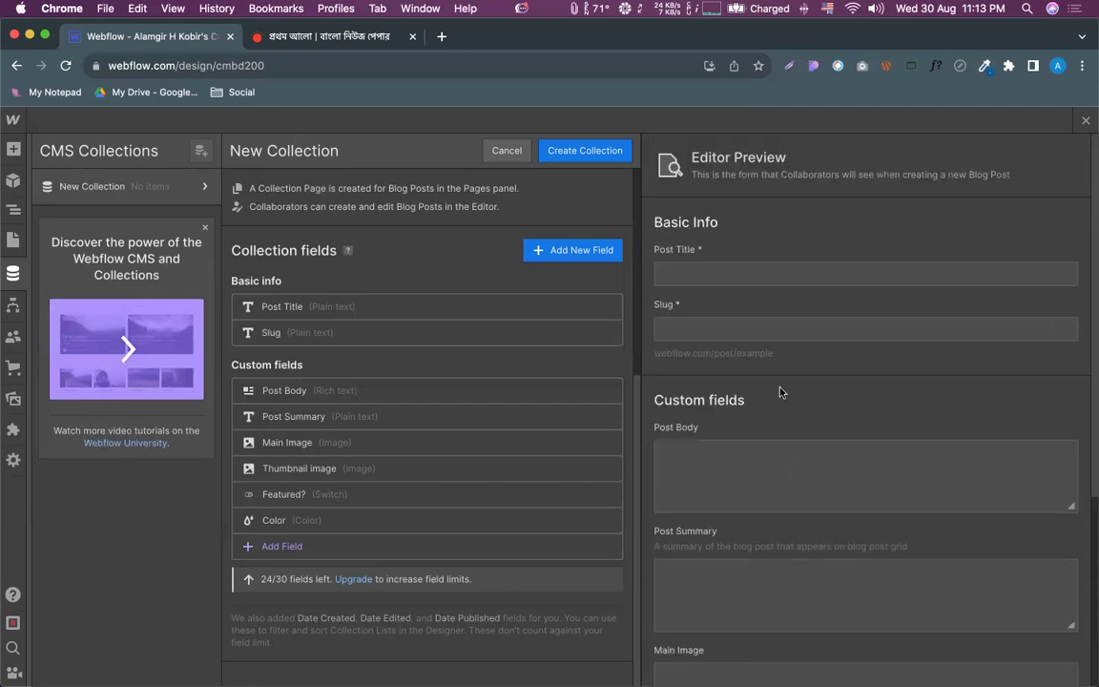
scroll(779, 393, "down", 5)
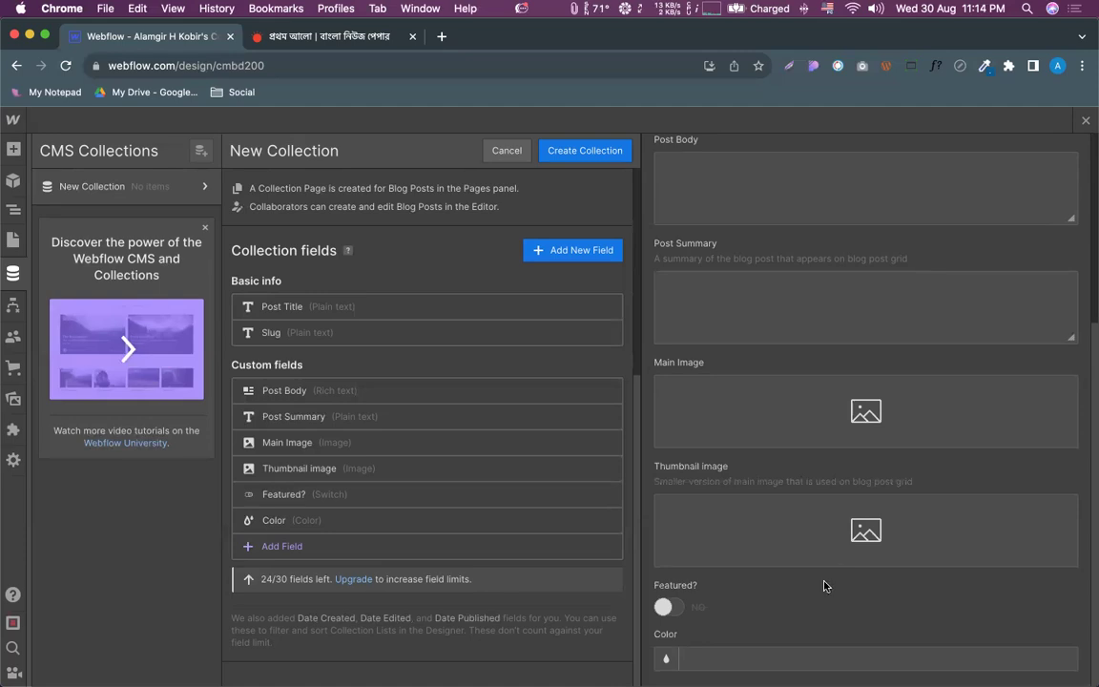
scroll(795, 401, "up", 5)
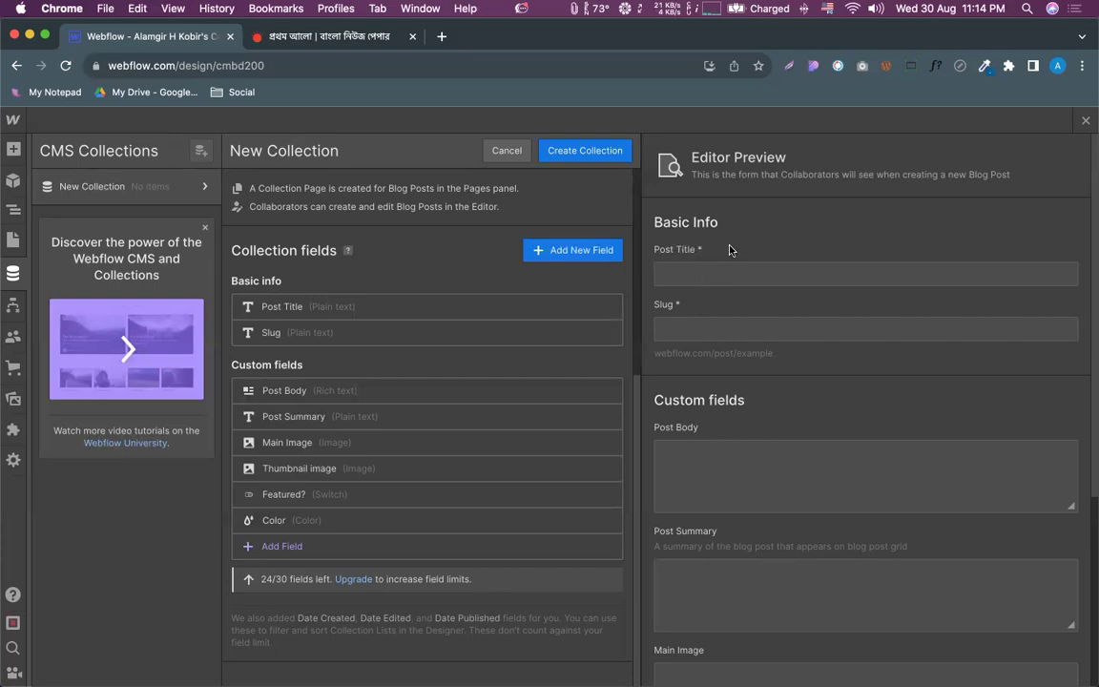
Open the Slug field's settings and cancel, leaving the Slug label unchanged
mouse_move(289, 332)
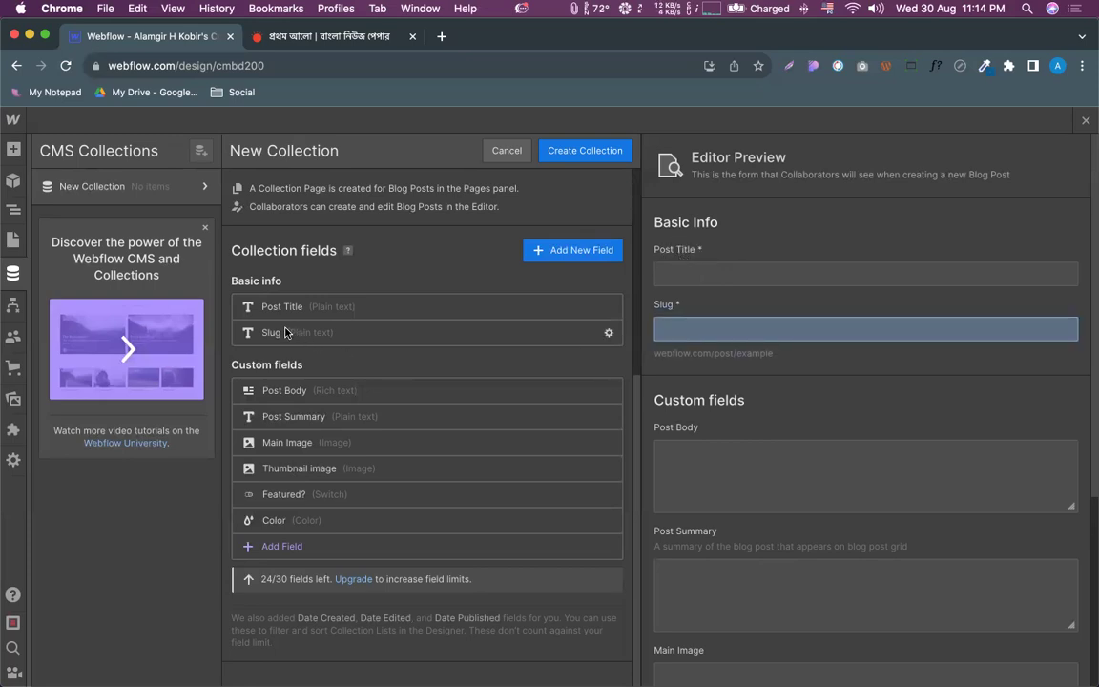
left_click(608, 336)
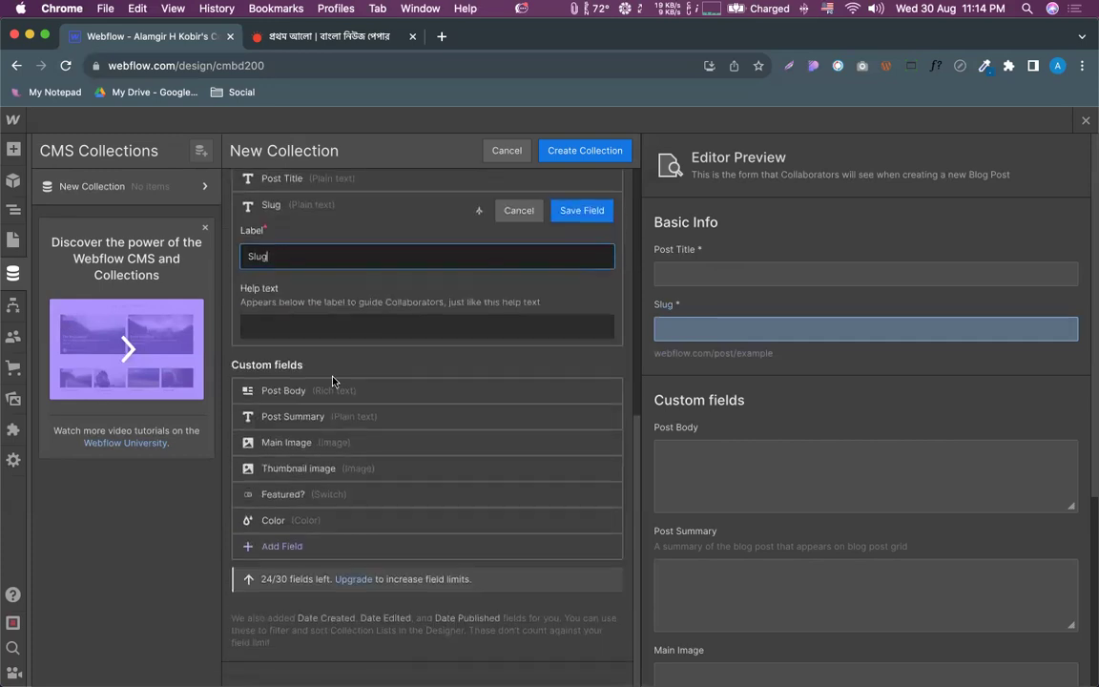
scroll(273, 279, "up", 2)
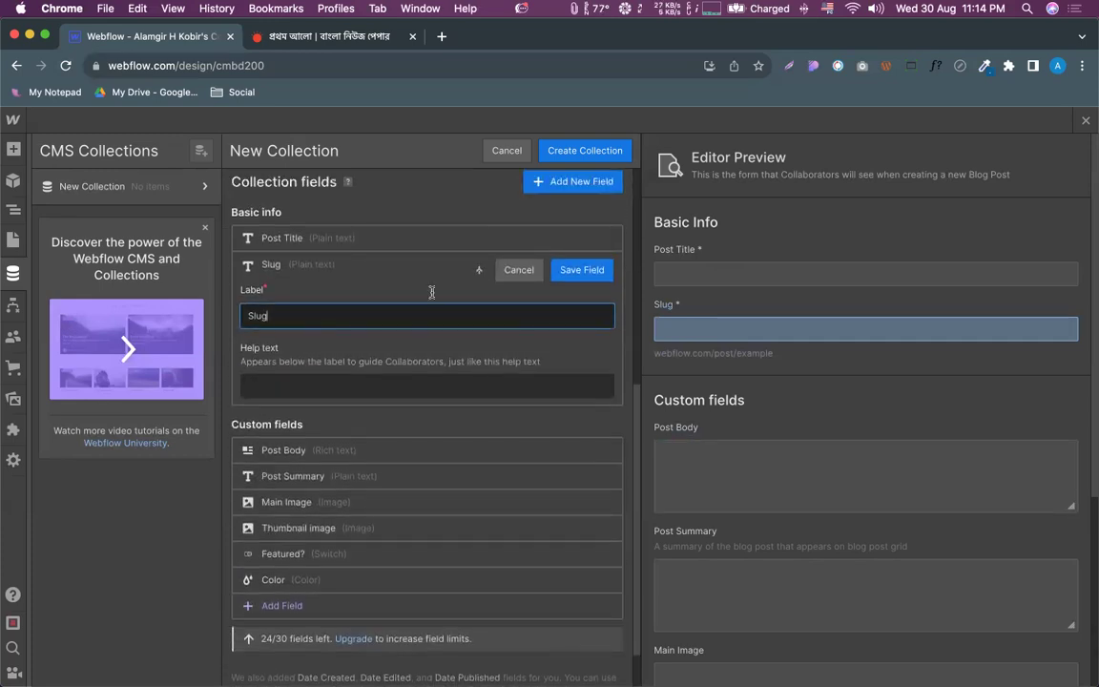
left_click(518, 270)
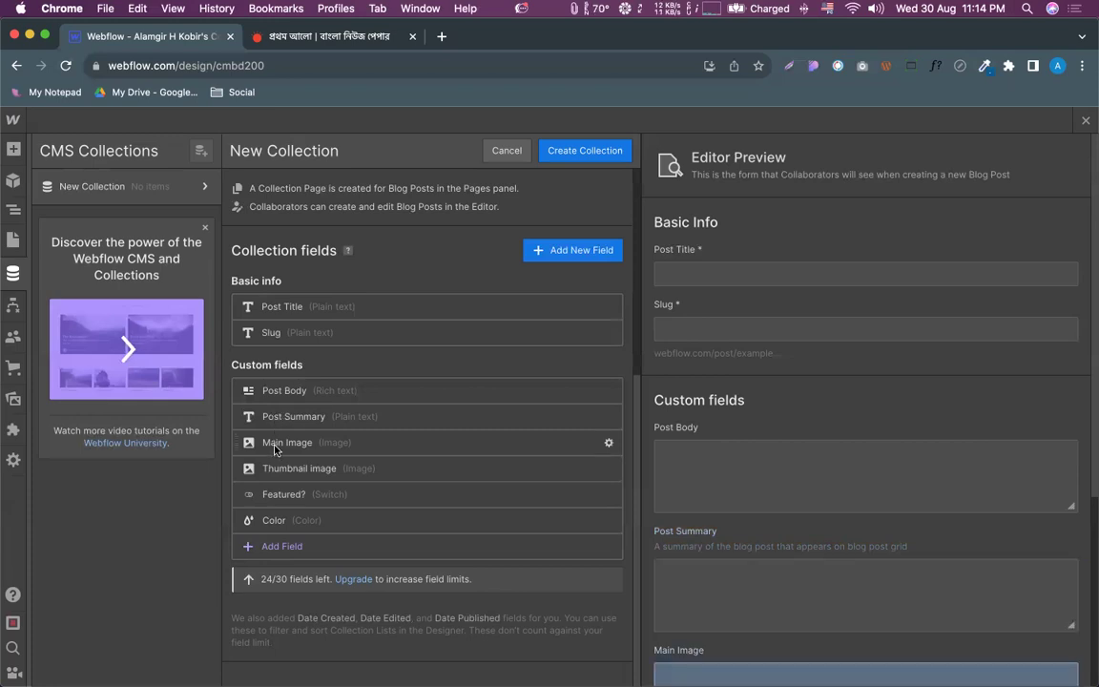
Delete the Main Image field from the Blog Posts collection, leaving 25 of 30 fields
left_click(608, 444)
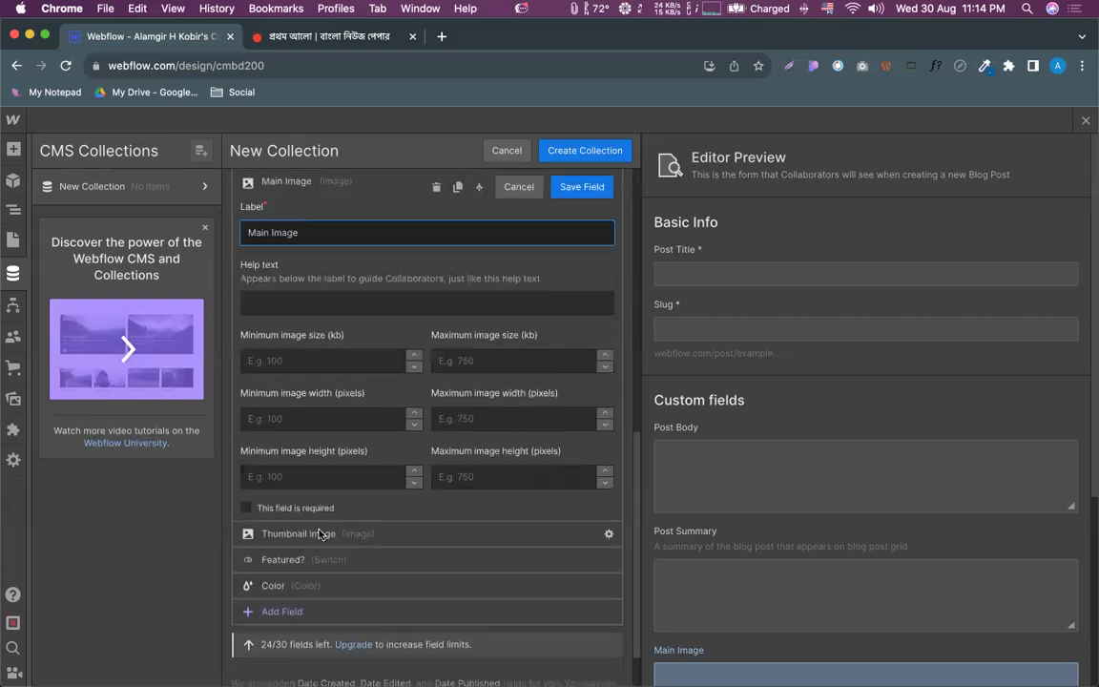
scroll(320, 534, "up", 5)
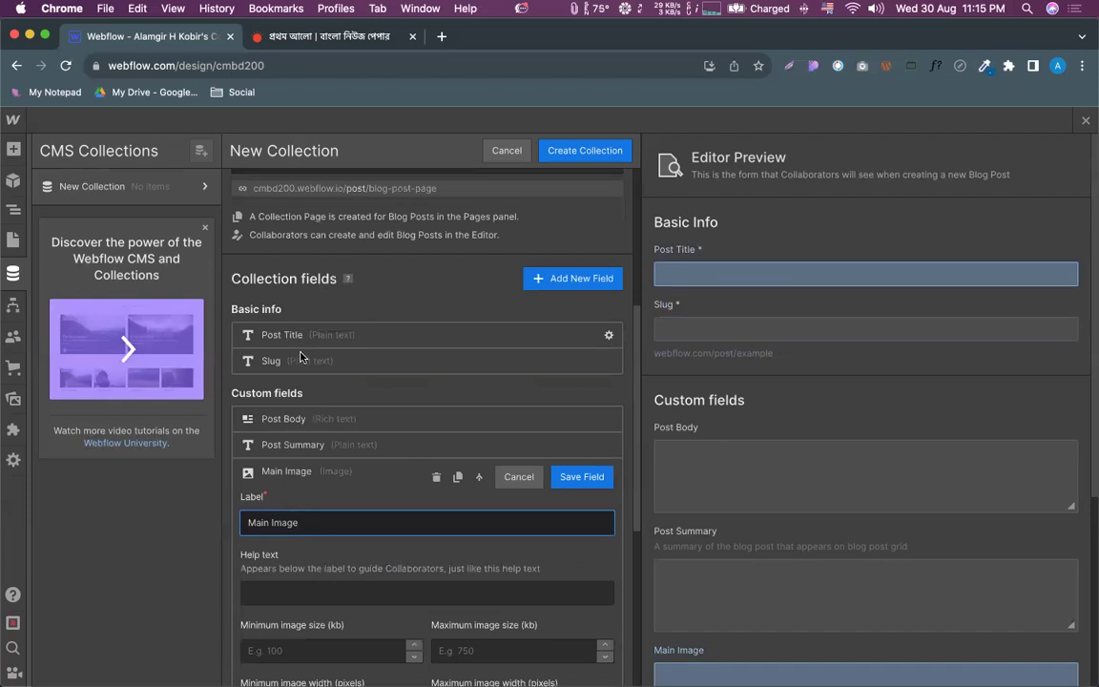
scroll(321, 396, "down", 1)
scroll(319, 393, "down", 3)
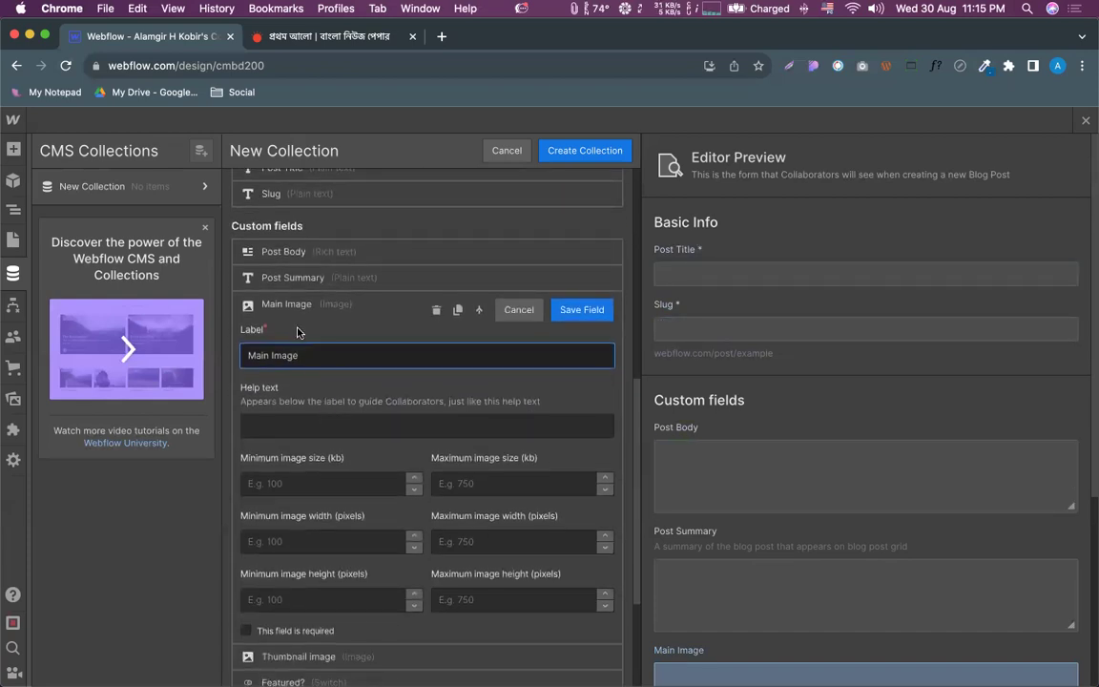
left_click(437, 309)
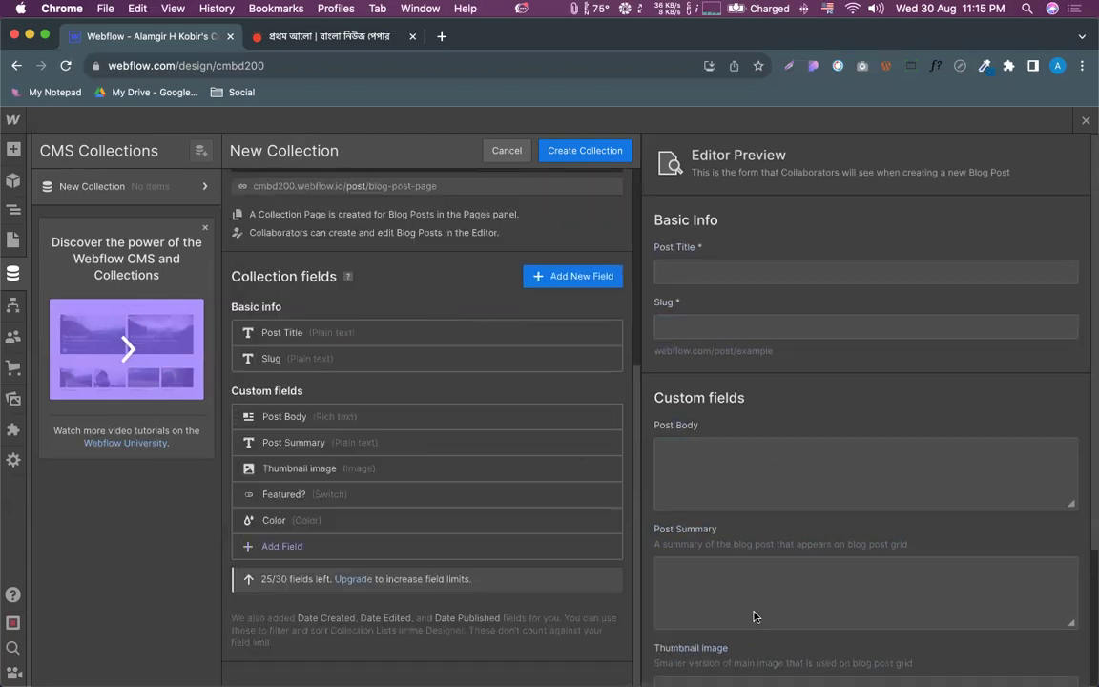
scroll(758, 591, "down", 3)
scroll(792, 622, "up", 3)
scroll(791, 622, "down", 3)
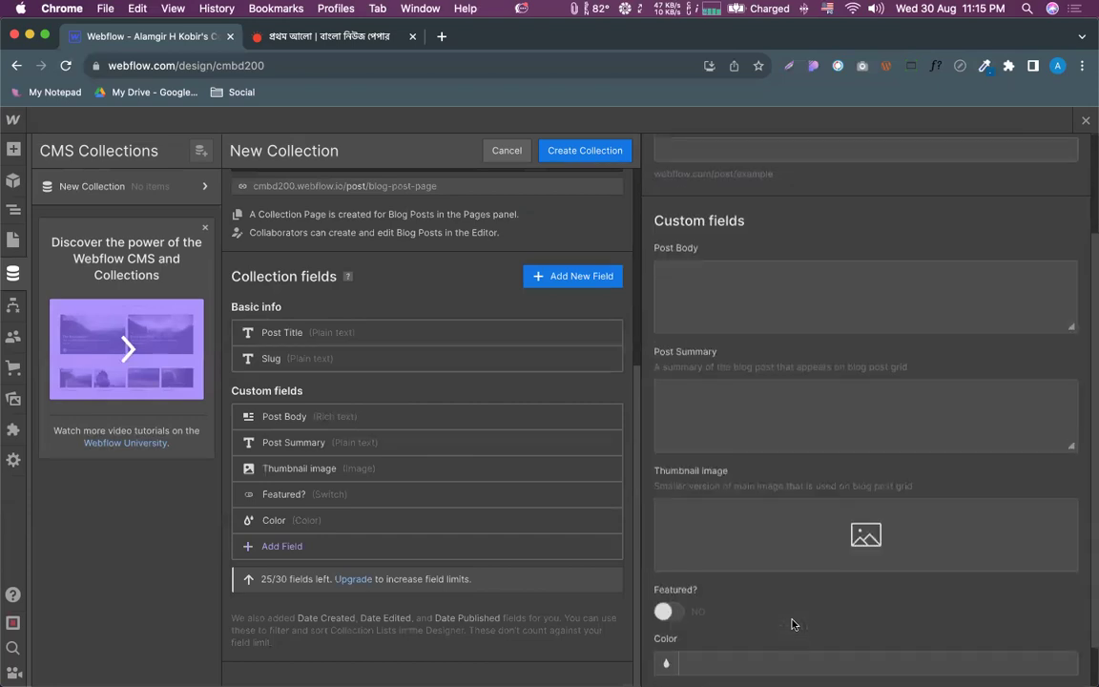
Add a Date/Time custom field labelled 'Post Date/Time' and save it
left_click(269, 549)
scroll(313, 510, "down", 4)
scroll(410, 476, "up", 1)
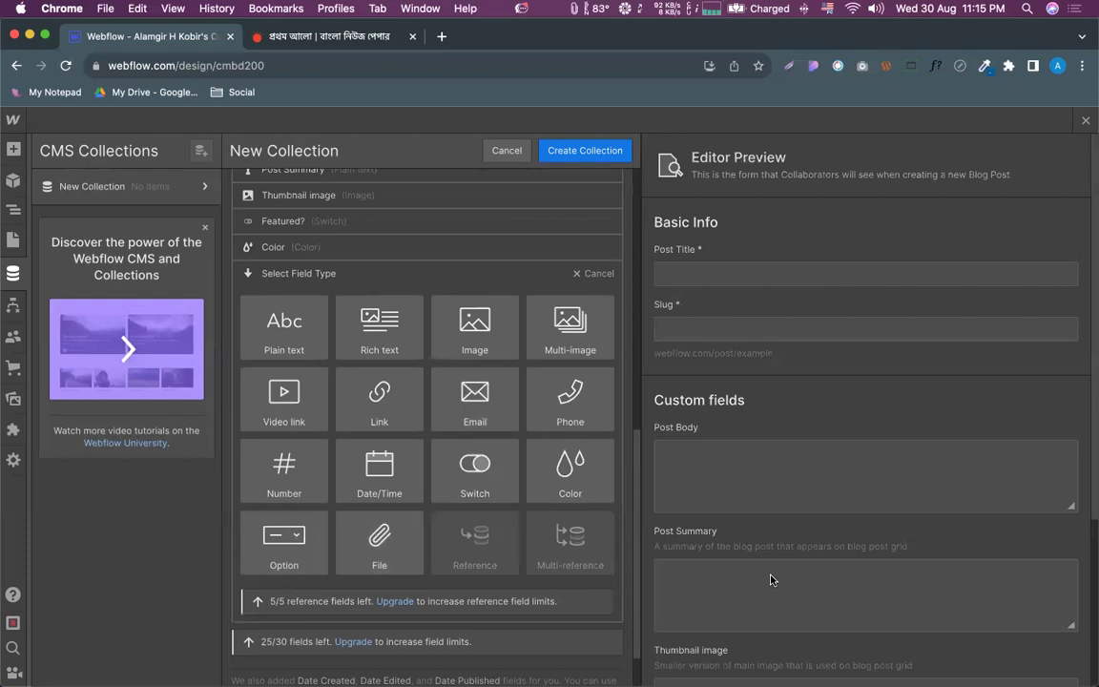
left_click(387, 488)
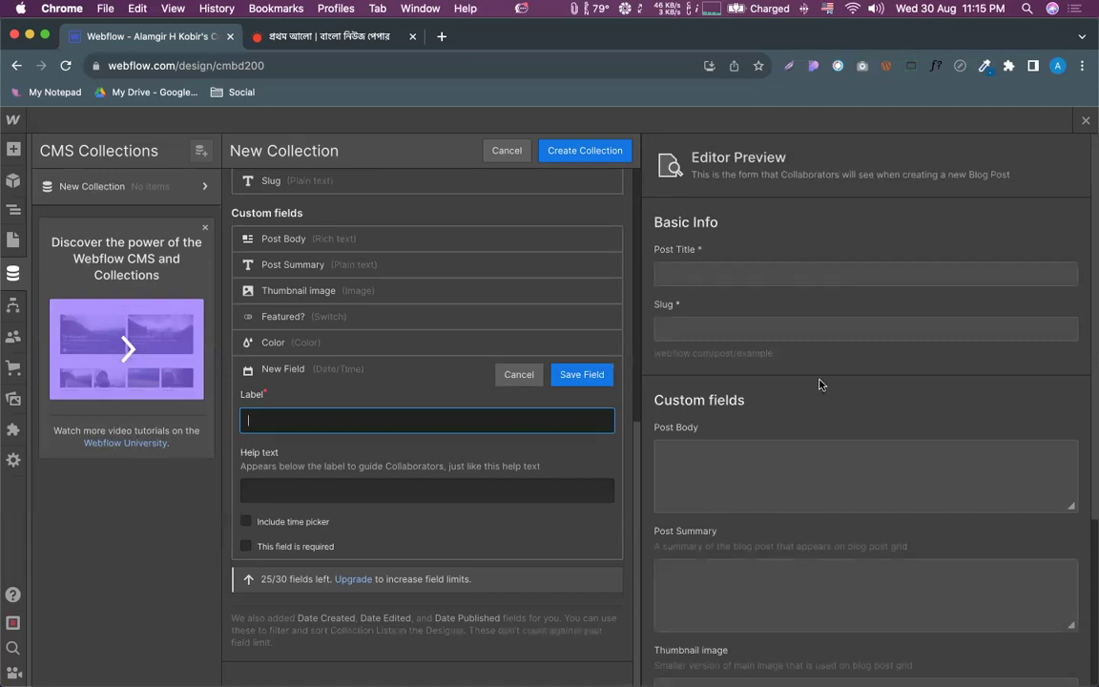
scroll(818, 384, "down", 5)
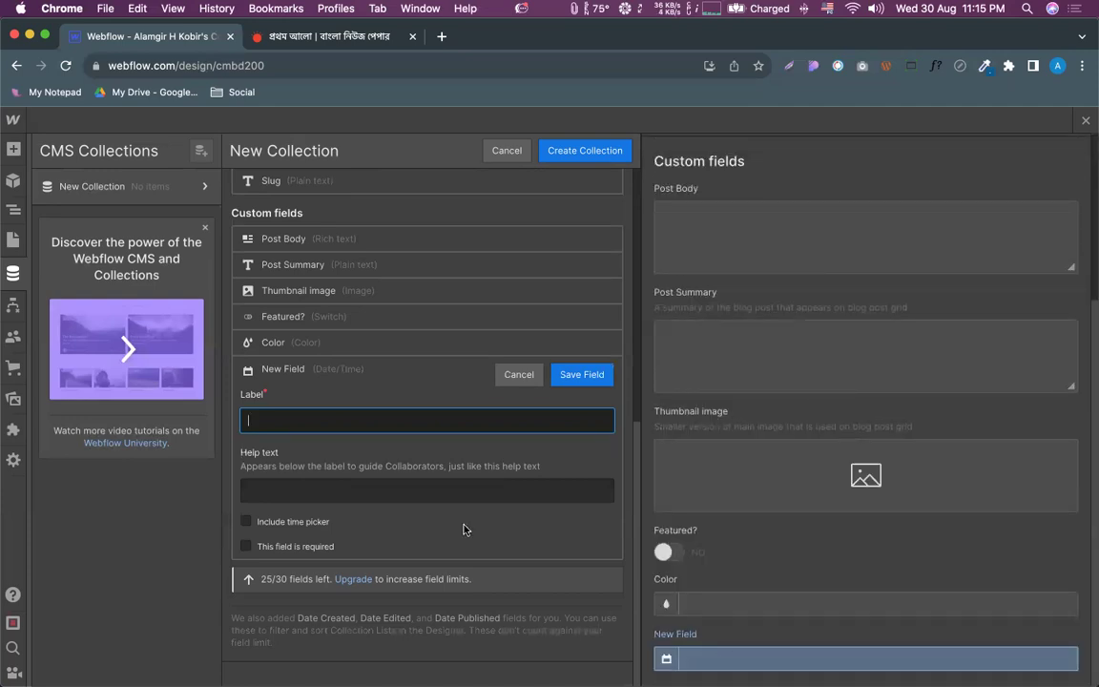
type("Post Date")
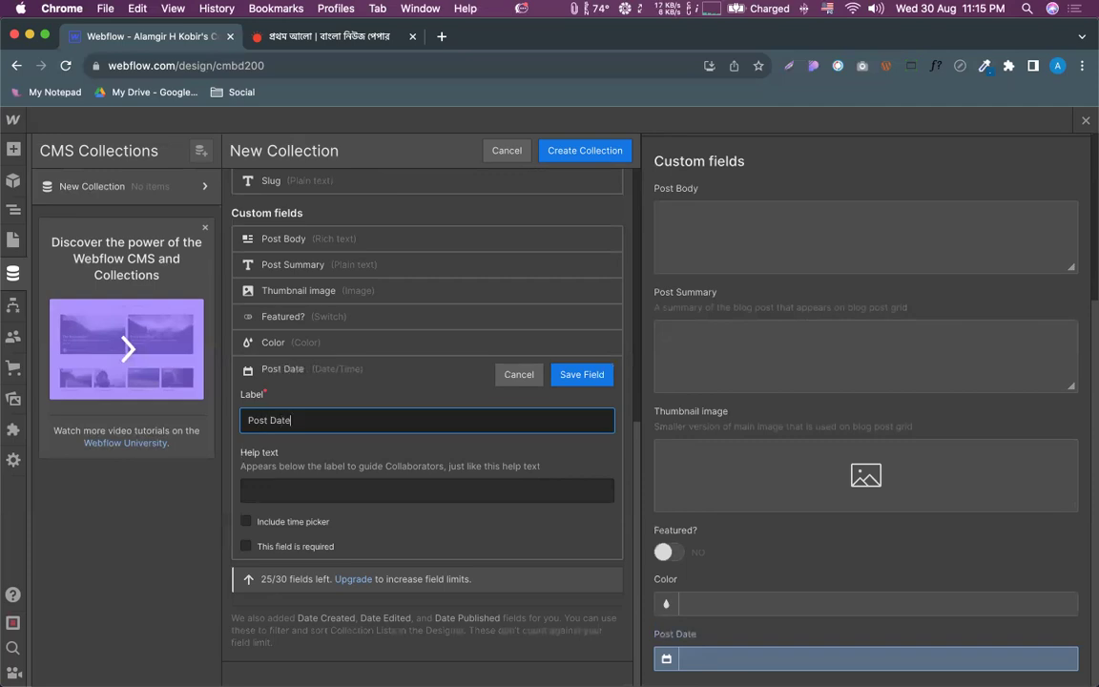
type("/Time:")
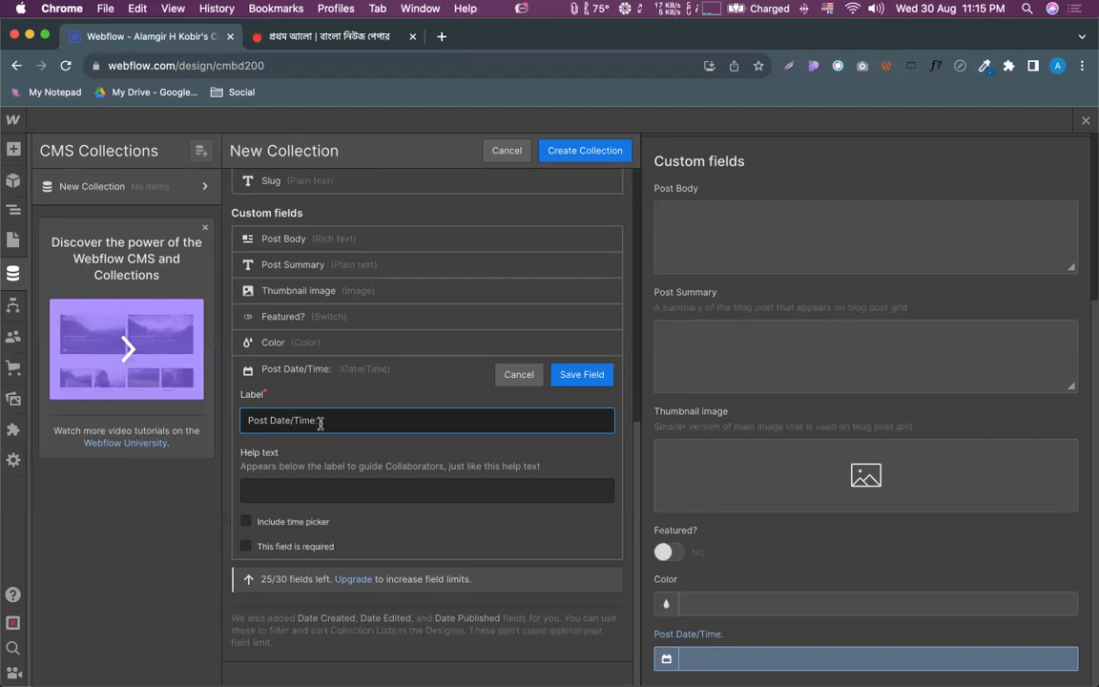
key("BackSpace")
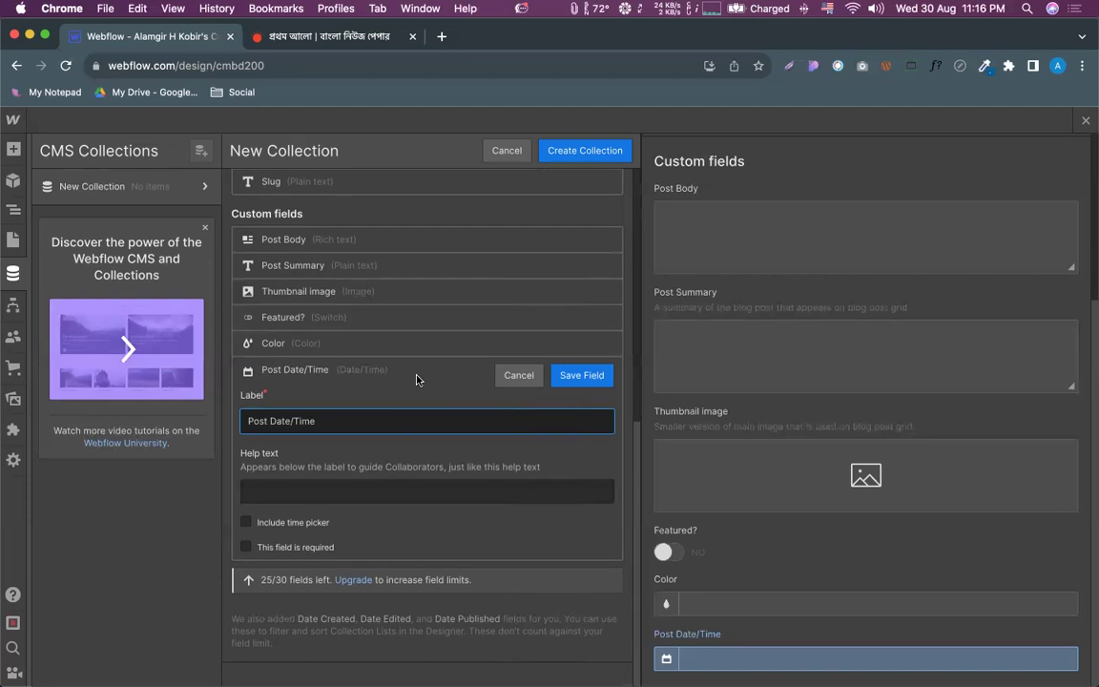
scroll(374, 337, "up", 3)
scroll(315, 338, "down", 5)
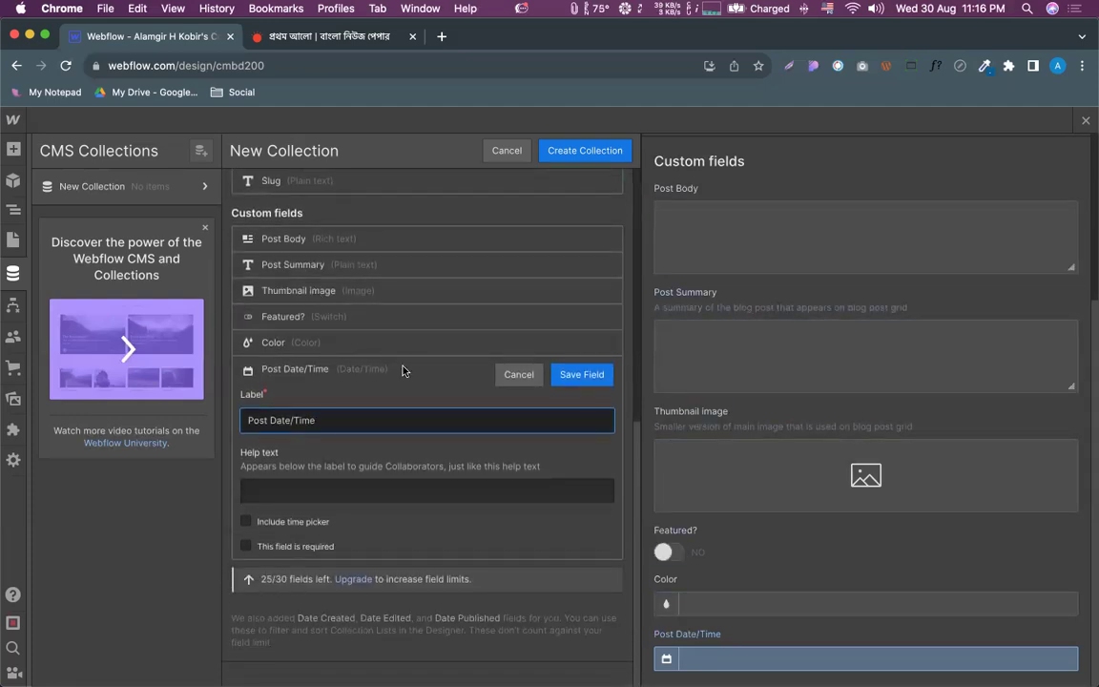
scroll(365, 322, "up", 5)
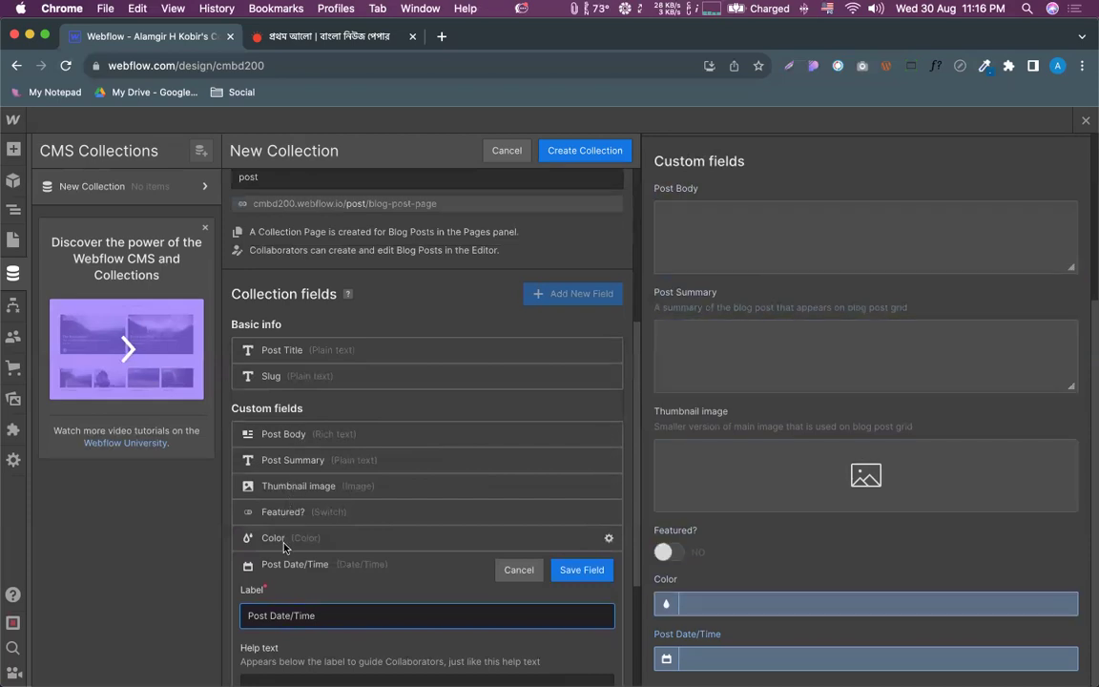
scroll(309, 551, "down", 3)
scroll(309, 551, "down", 1)
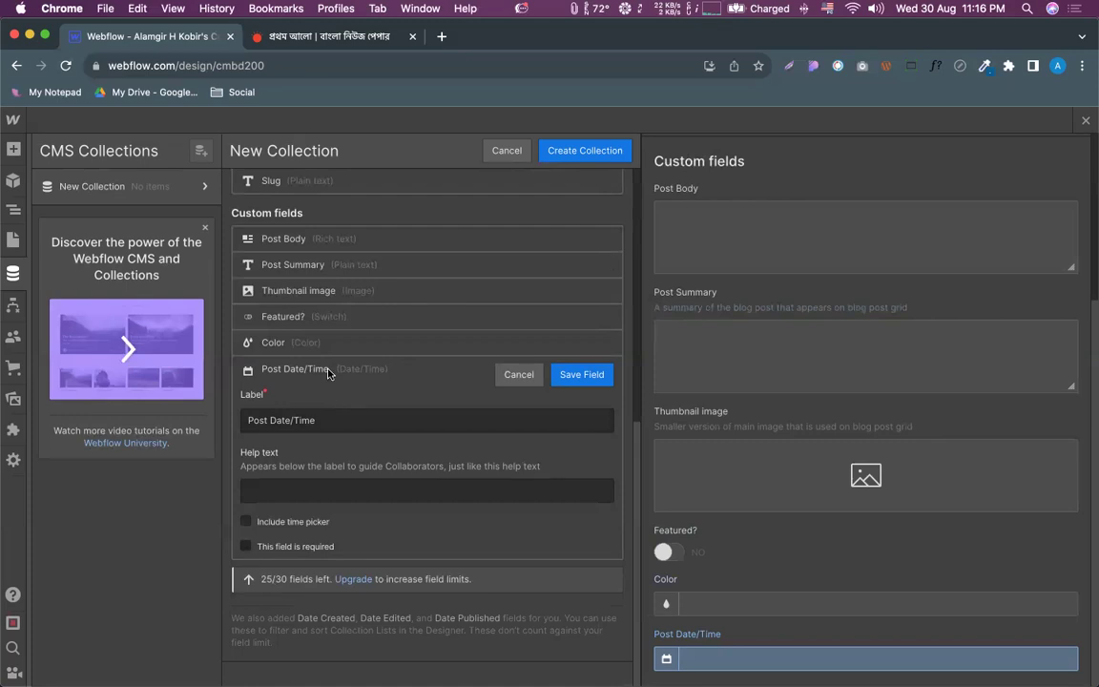
left_click(580, 374)
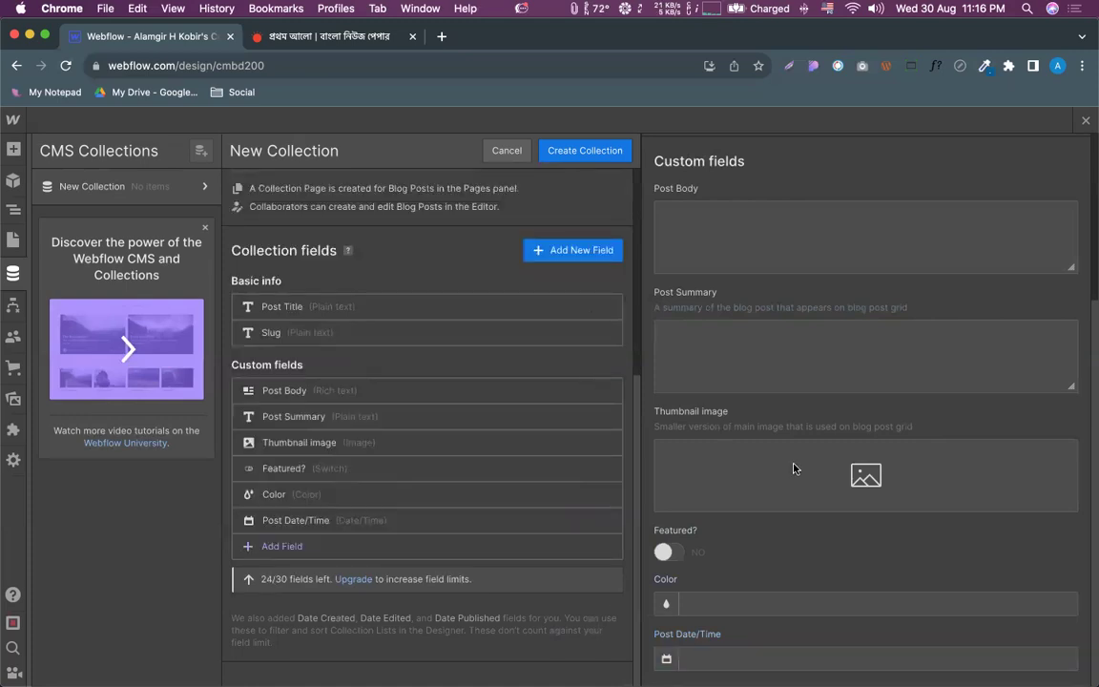
left_click(289, 546)
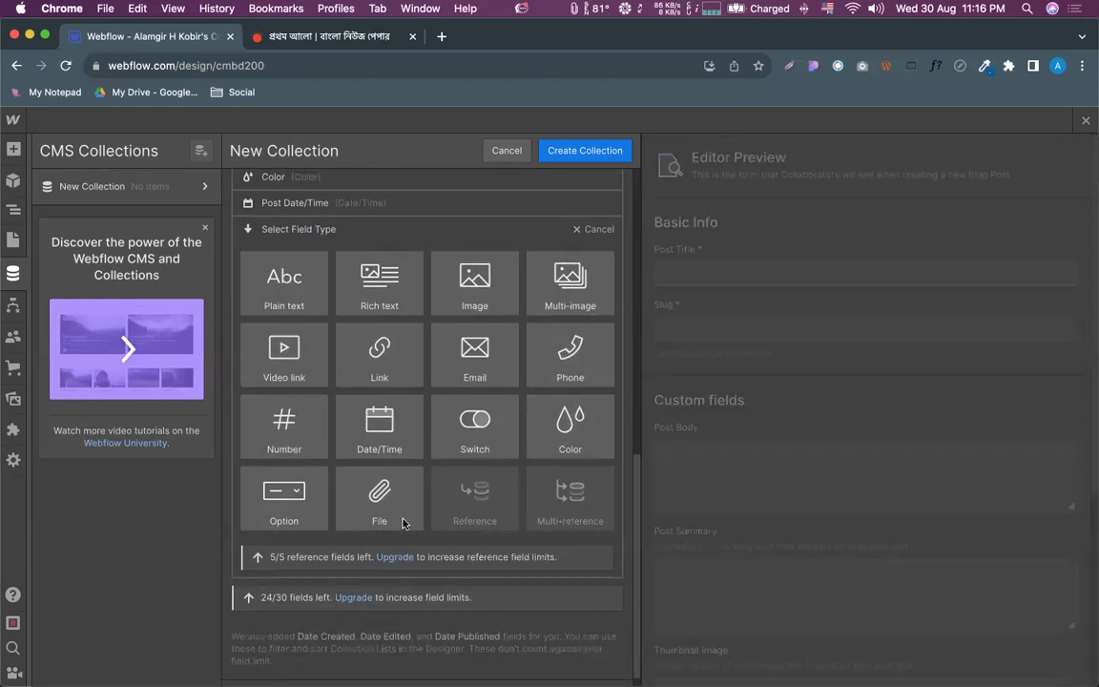
scroll(410, 458, "up", 1)
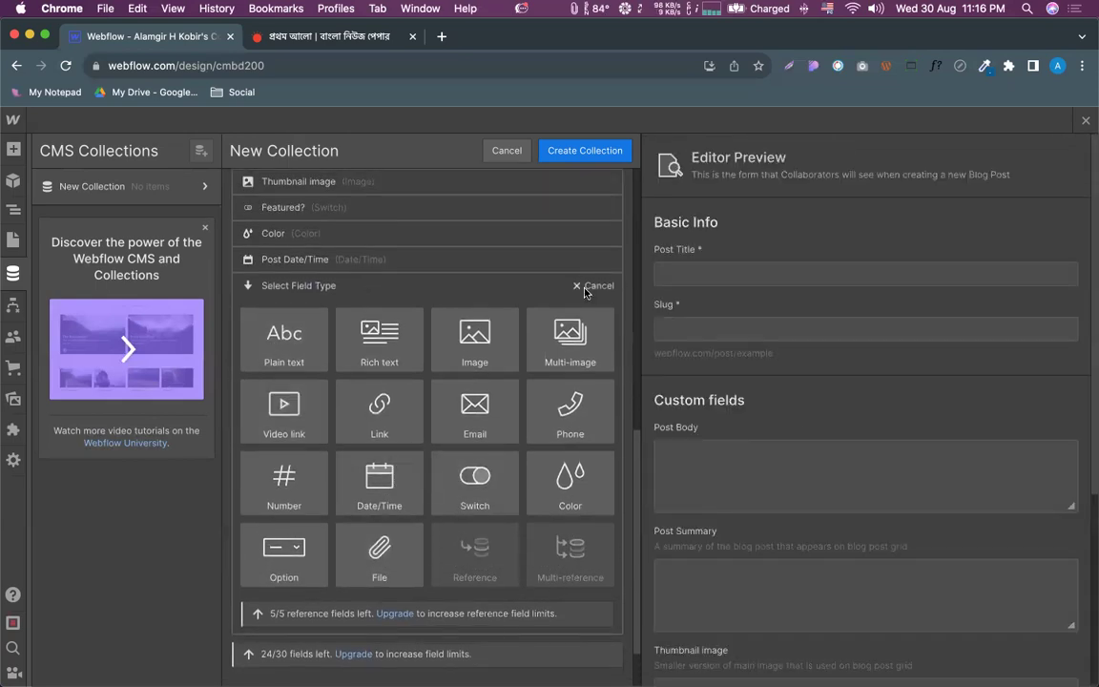
left_click(585, 290)
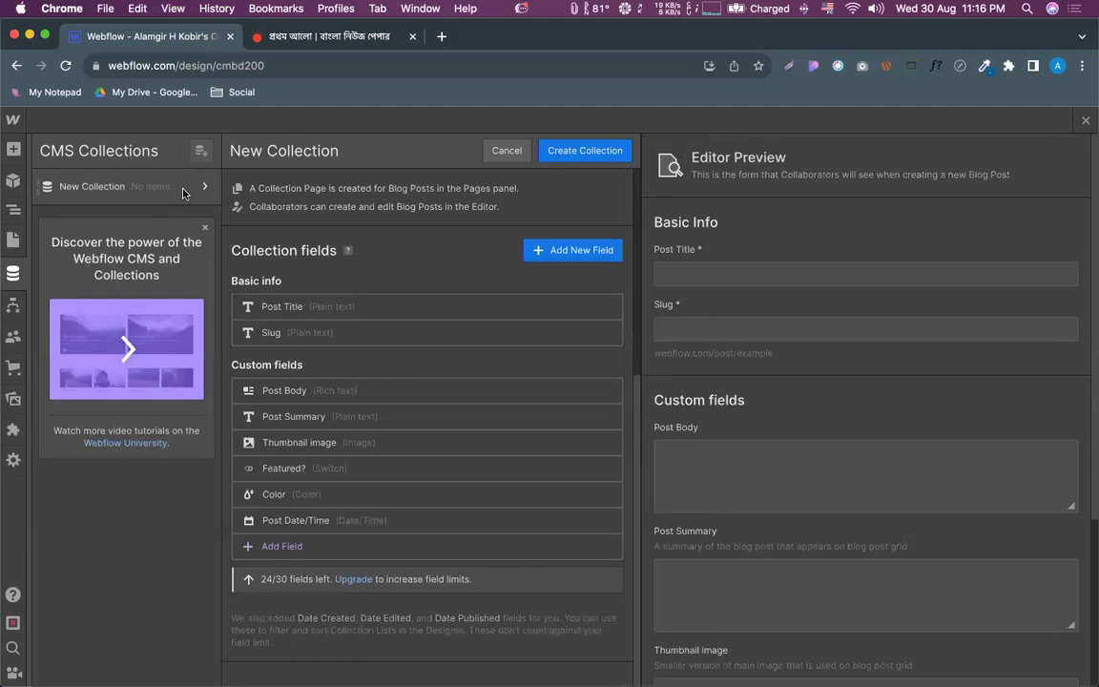
scroll(278, 430, "up", 2)
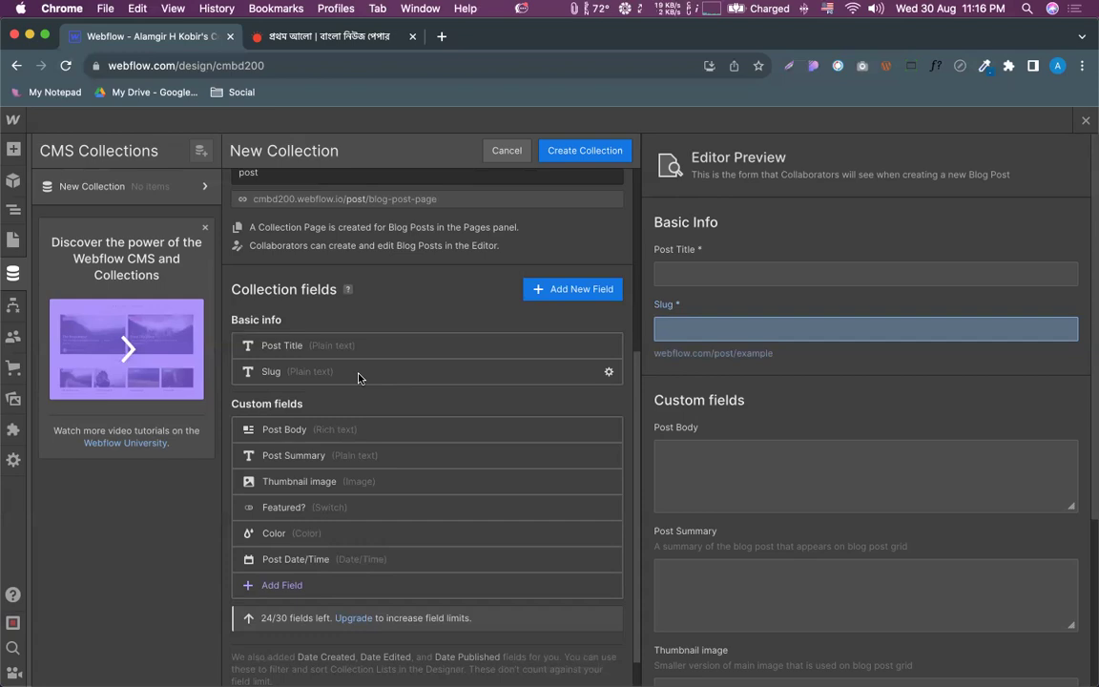
scroll(396, 367, "up", 5)
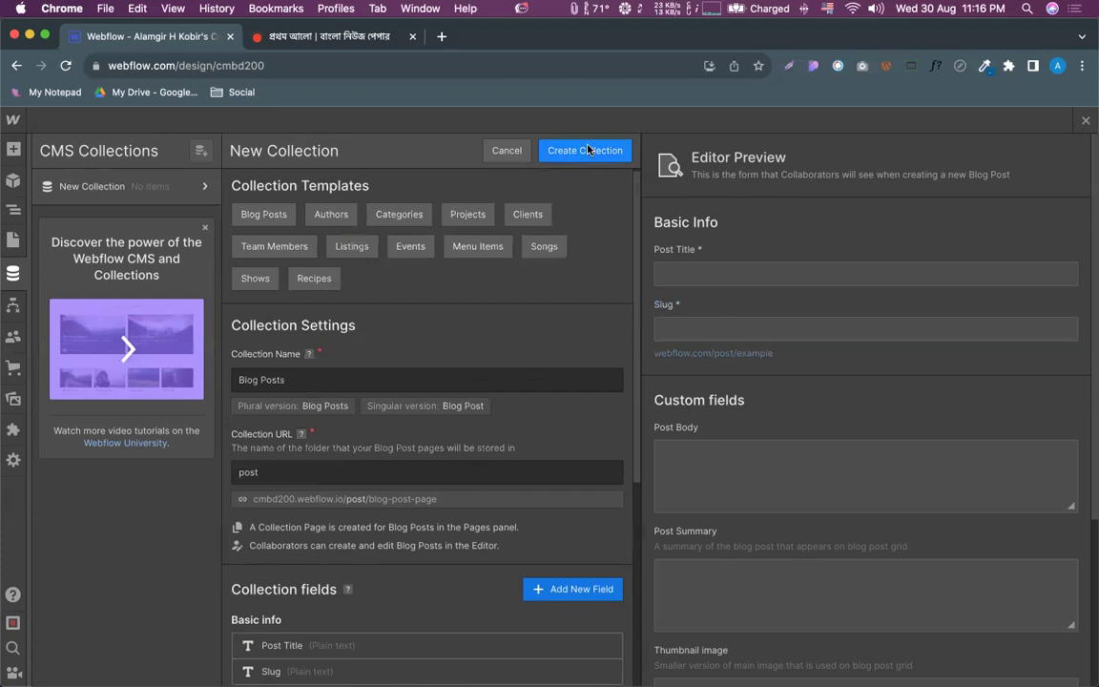
Change the collection URL to 'Blog'
triple_click(243, 381)
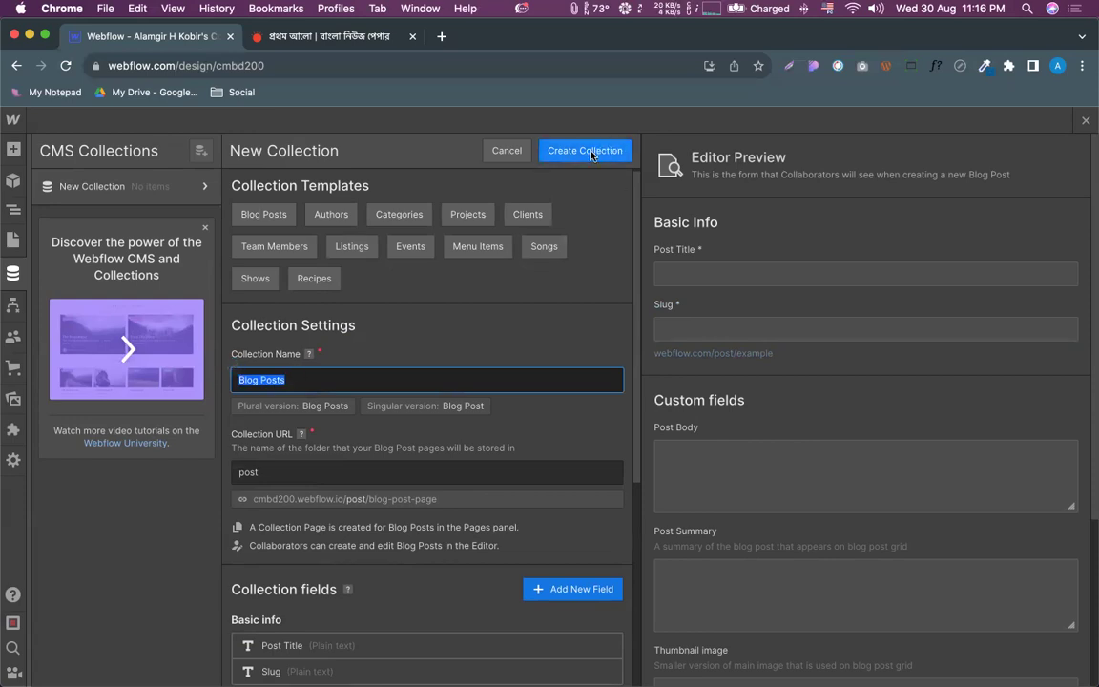
triple_click(241, 473)
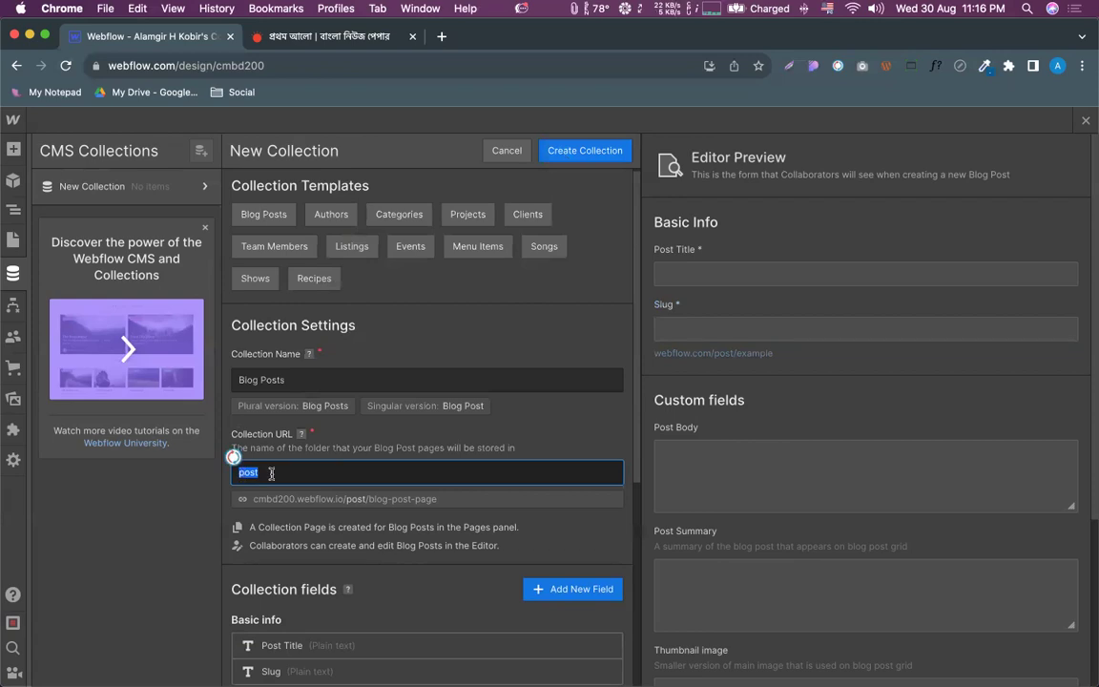
type("Blog")
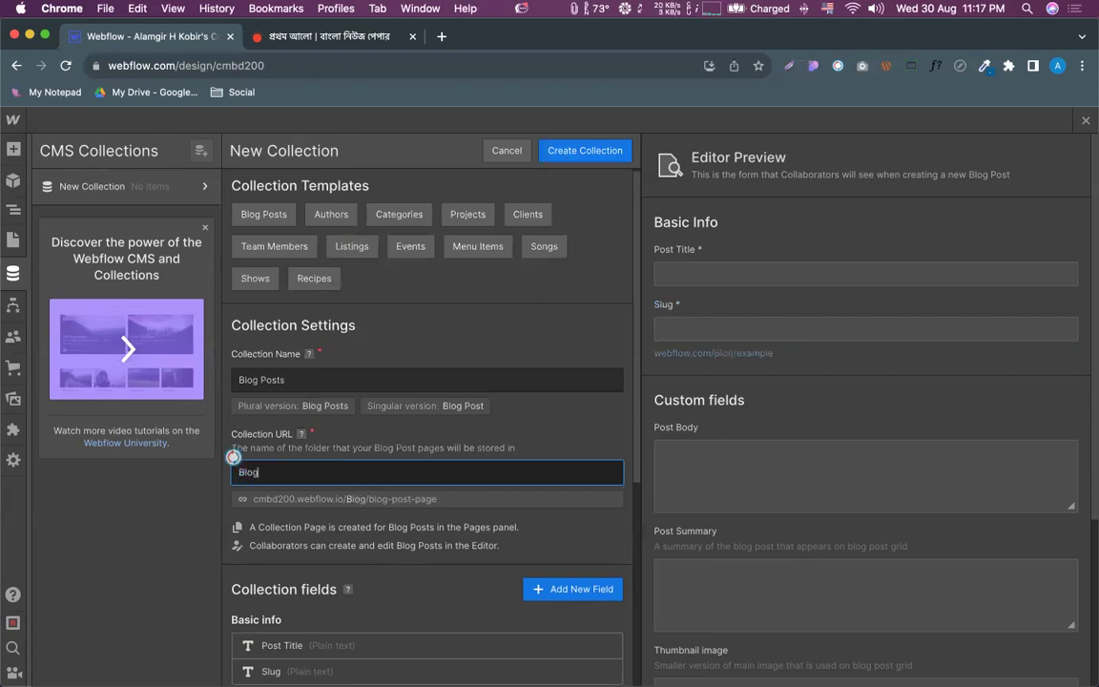
left_click(372, 437)
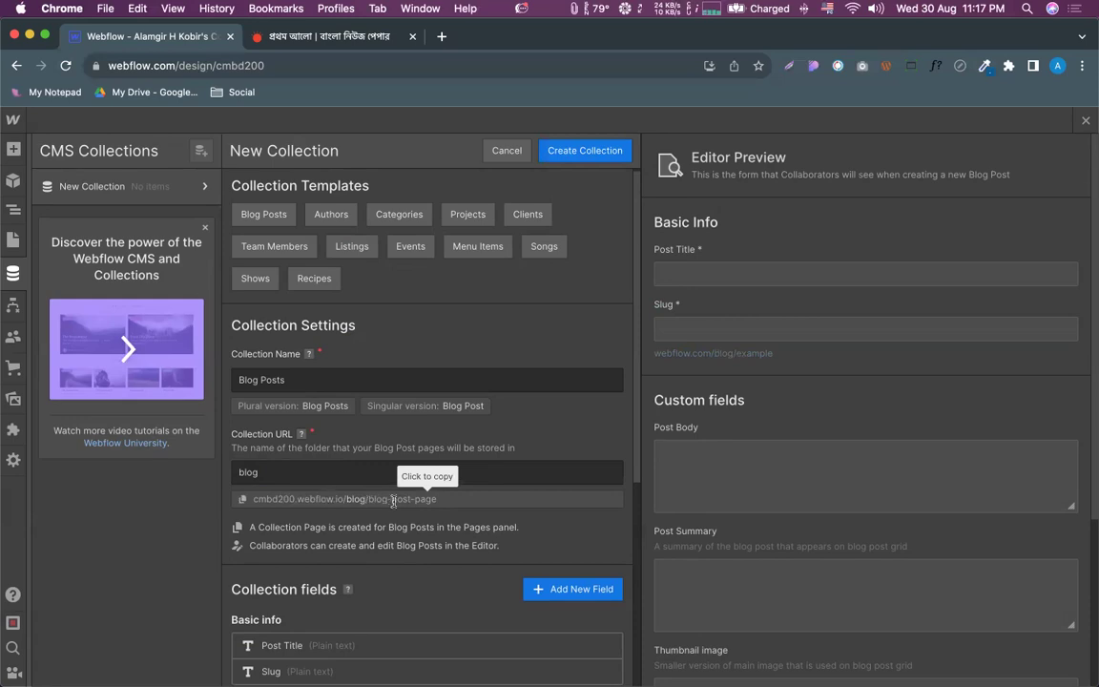
Copy the collection's page URL and create the Blog Posts collection
double_click(240, 471)
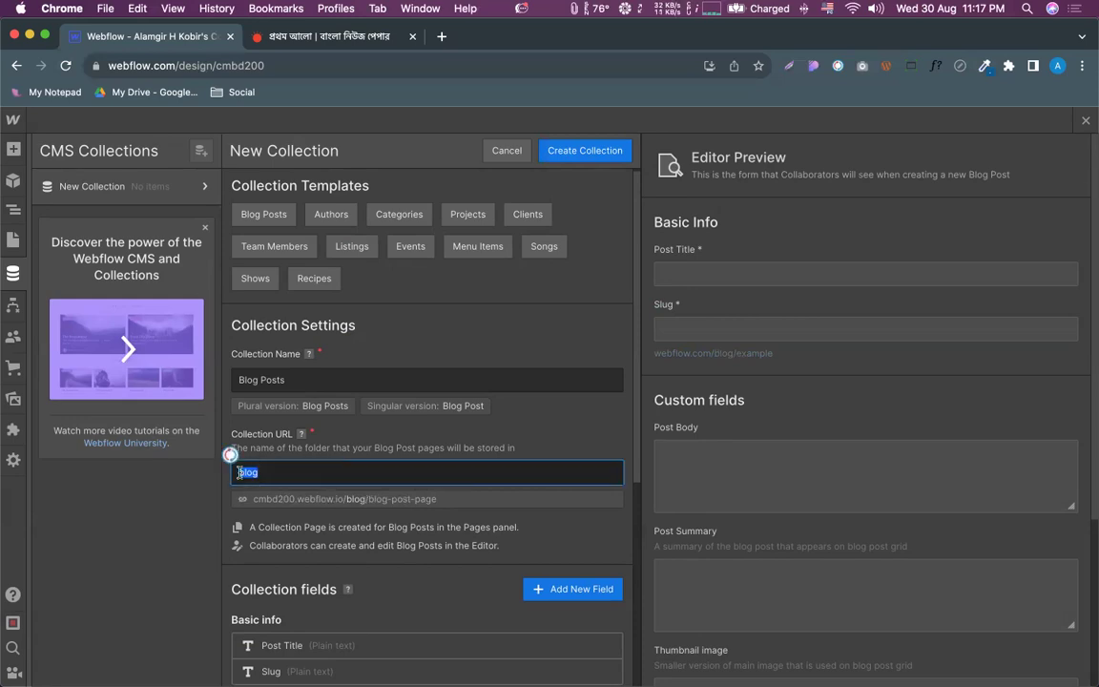
double_click(345, 496)
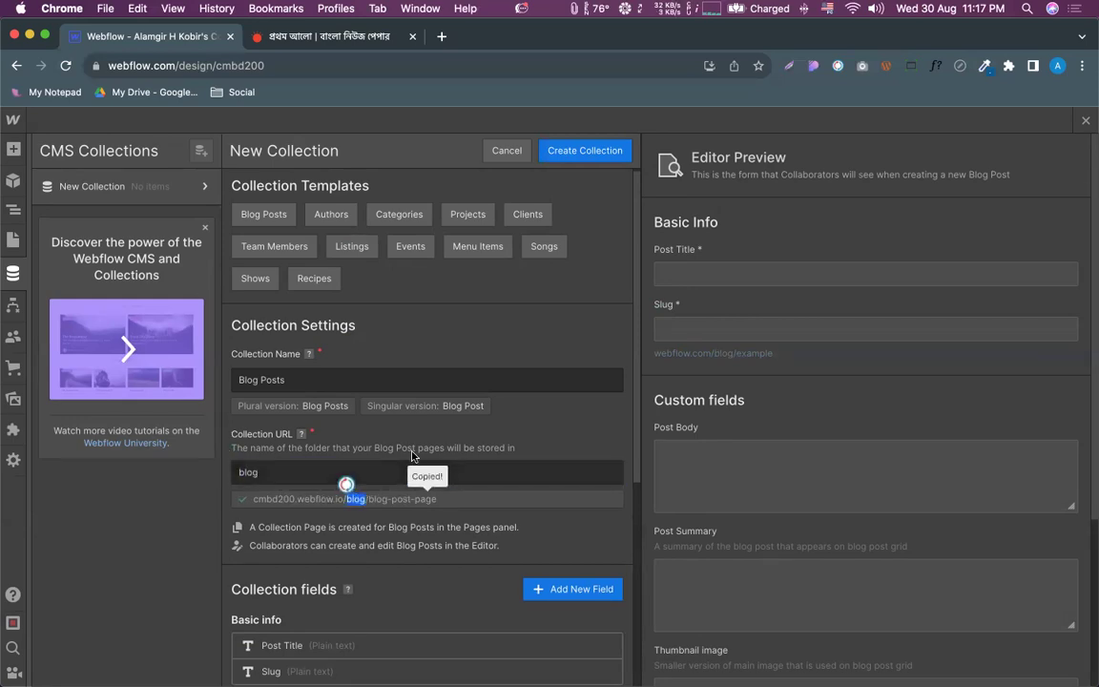
left_click(587, 154)
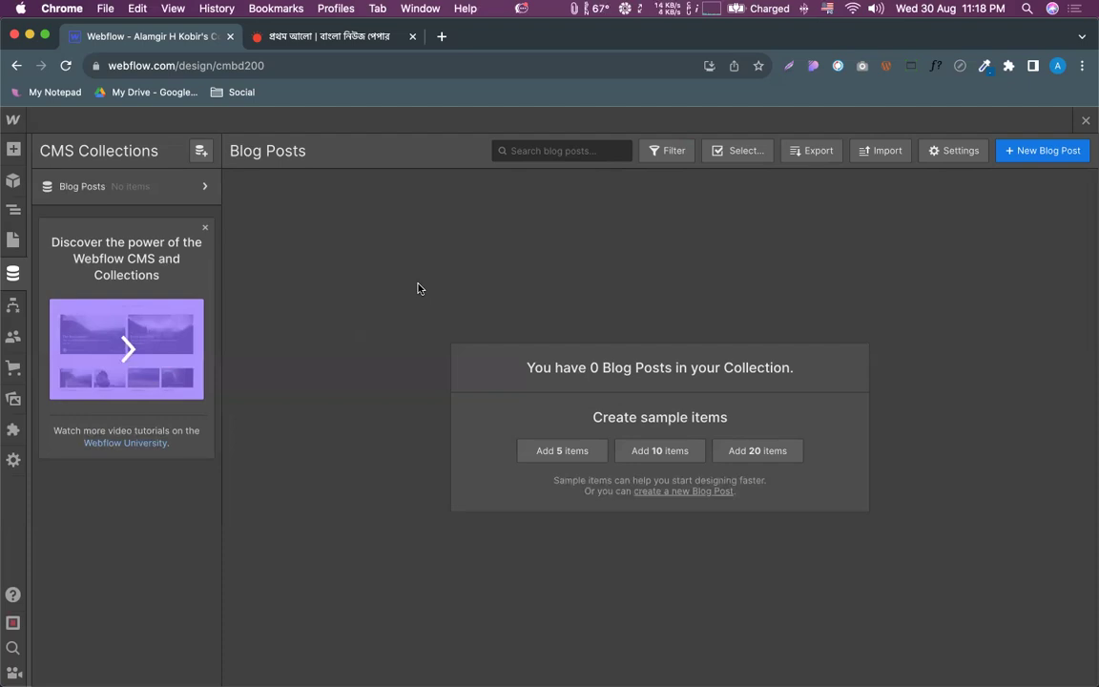
Start a new Blog Post item and look over its empty Post Title, Slug and custom fields
left_click(1026, 155)
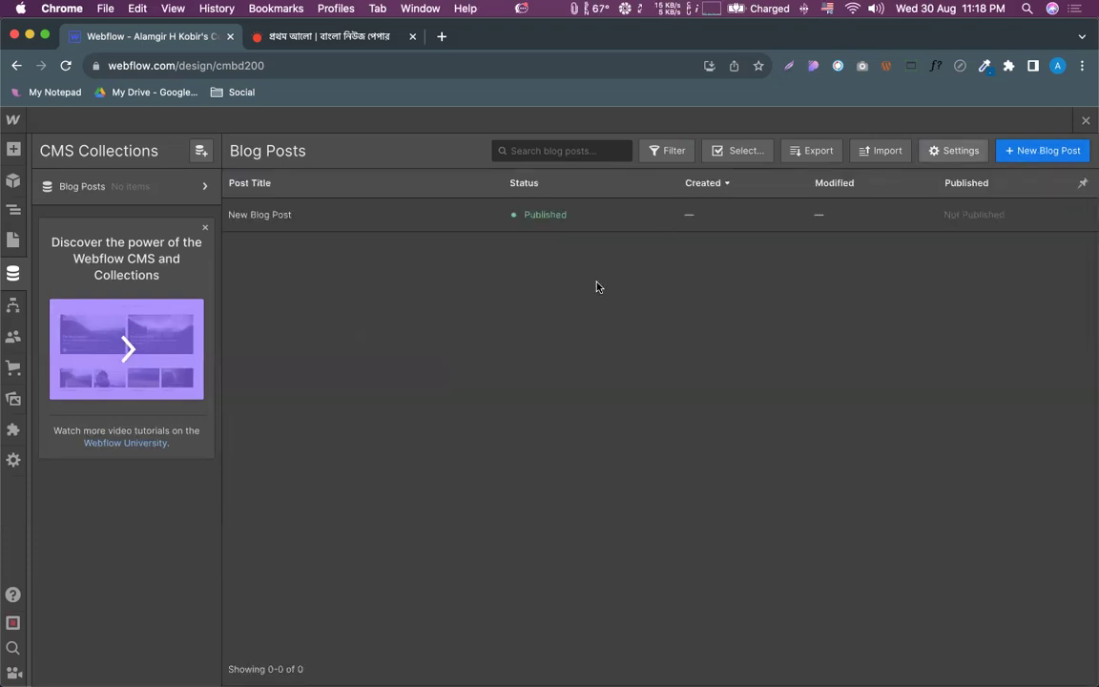
scroll(515, 414, "down", 3)
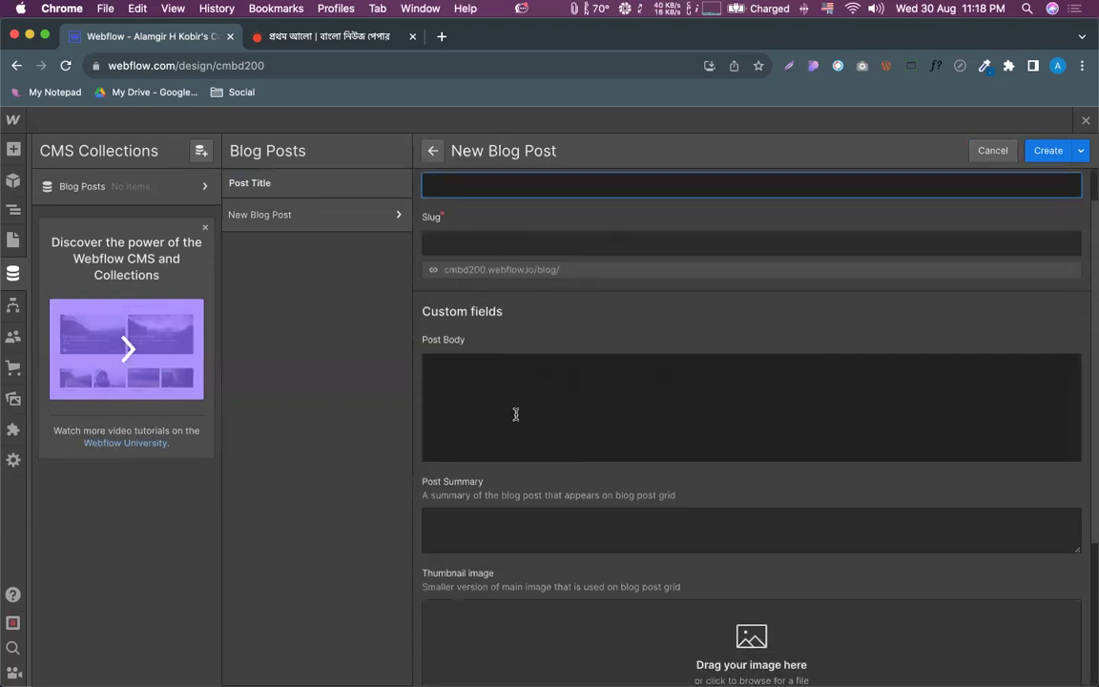
scroll(515, 415, "down", 3)
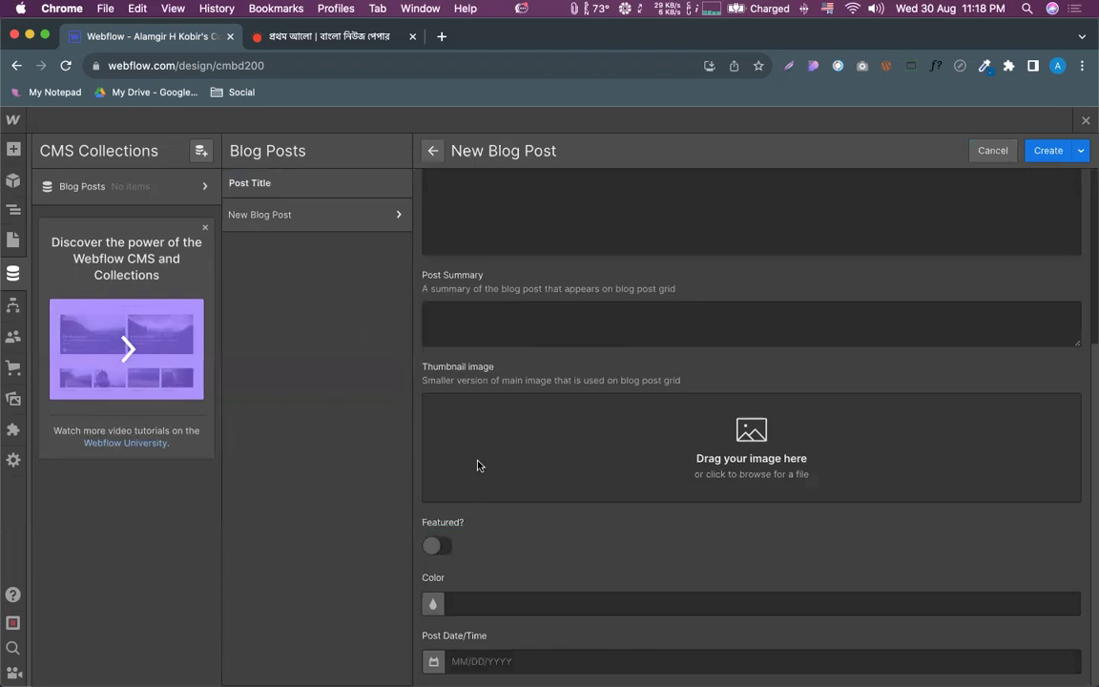
scroll(520, 255, "up", 6)
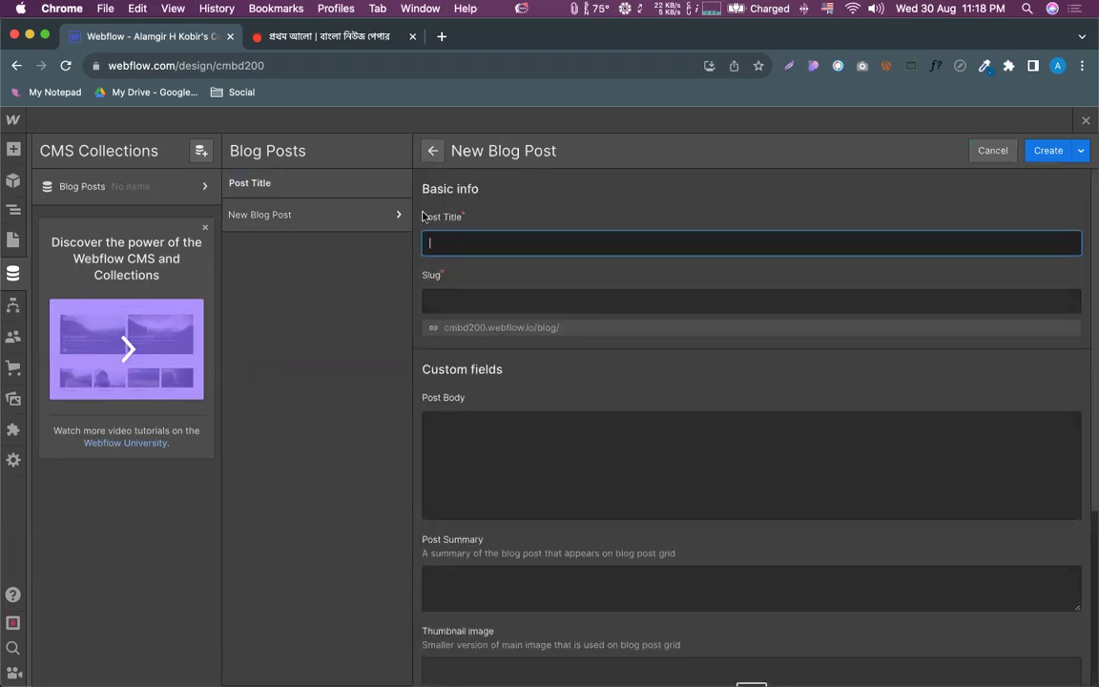
Open the lead dengue article on Prothom Alo, select its headline, and return to Post Title
left_click(302, 36)
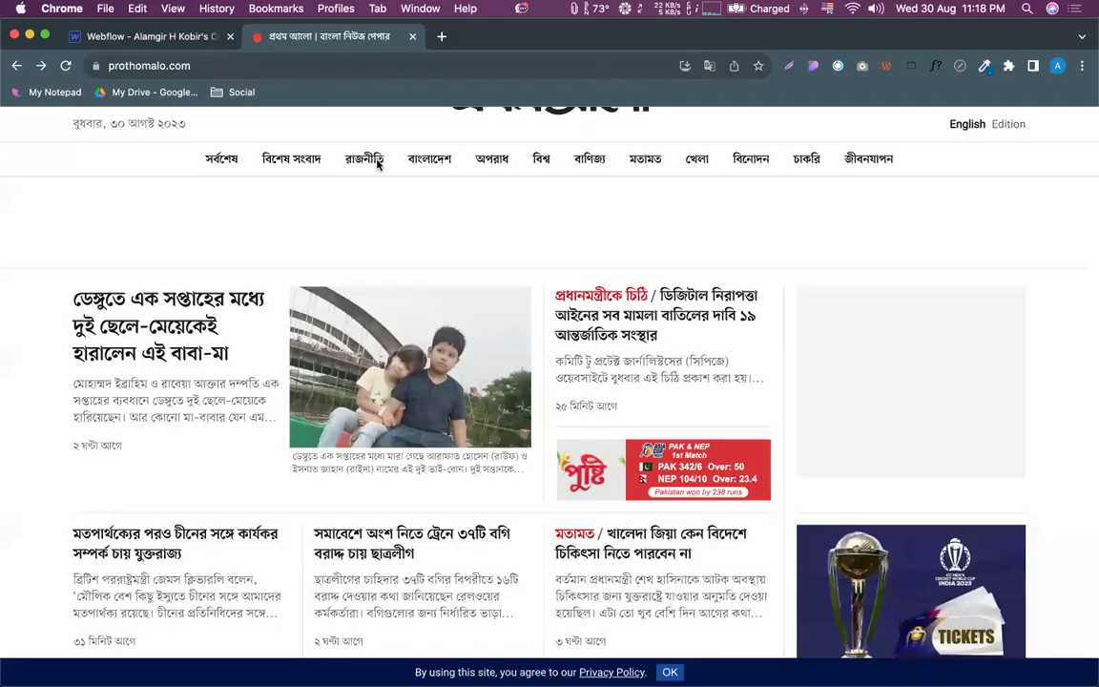
scroll(404, 246, "down", 1)
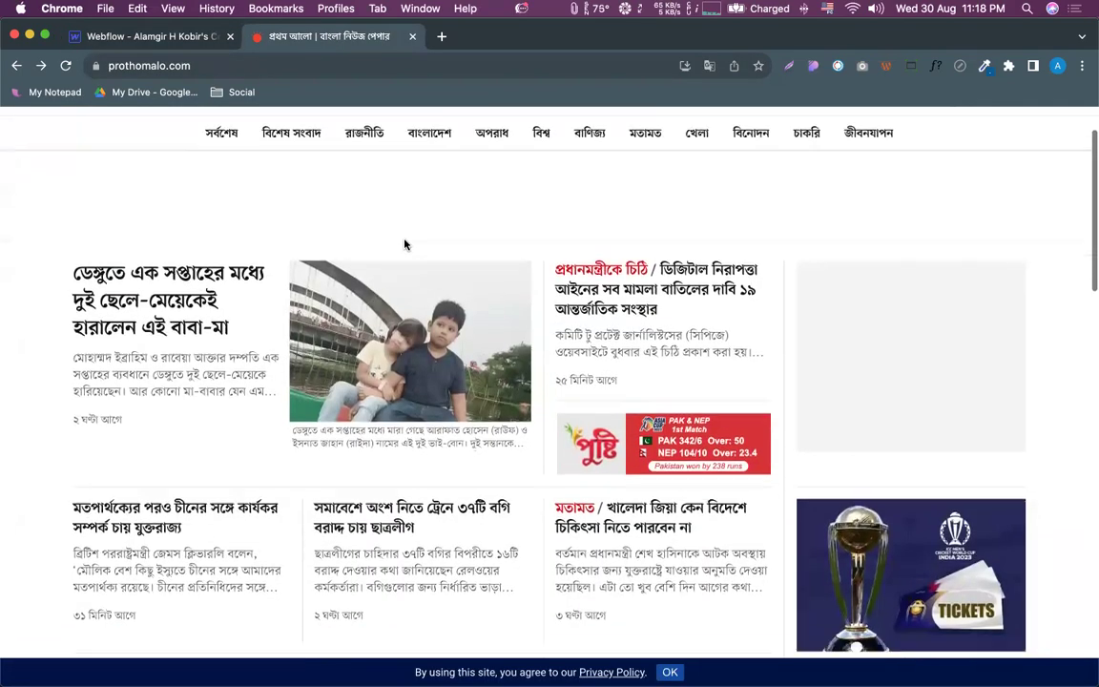
left_click(172, 288)
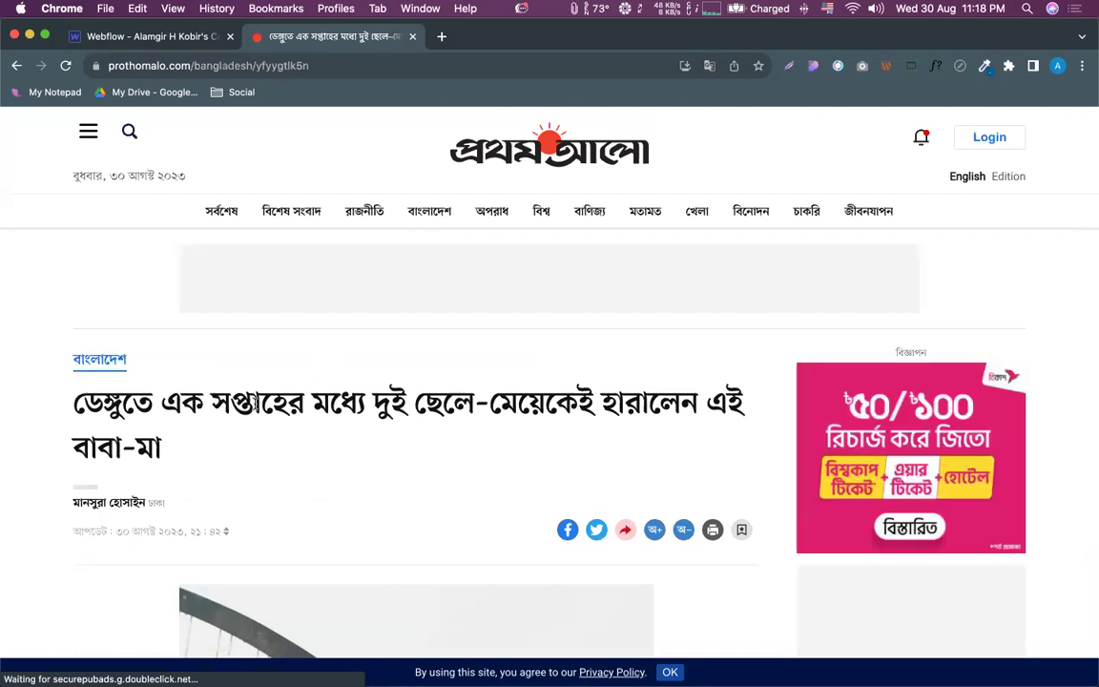
triple_click(256, 402)
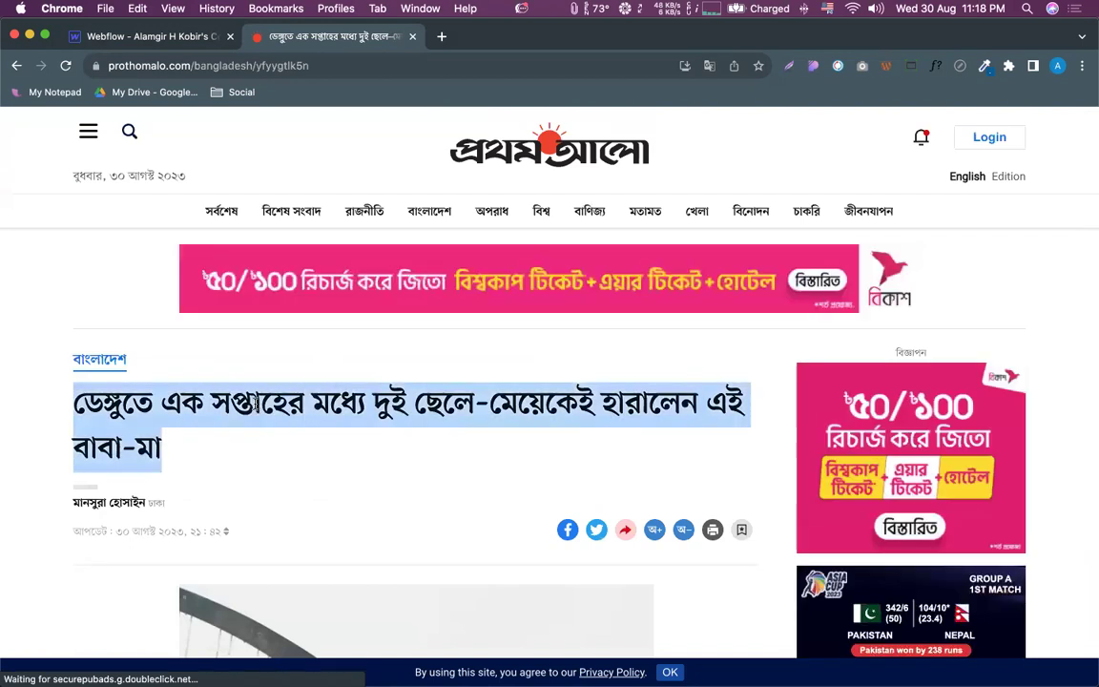
left_click(181, 38)
left_click(503, 246)
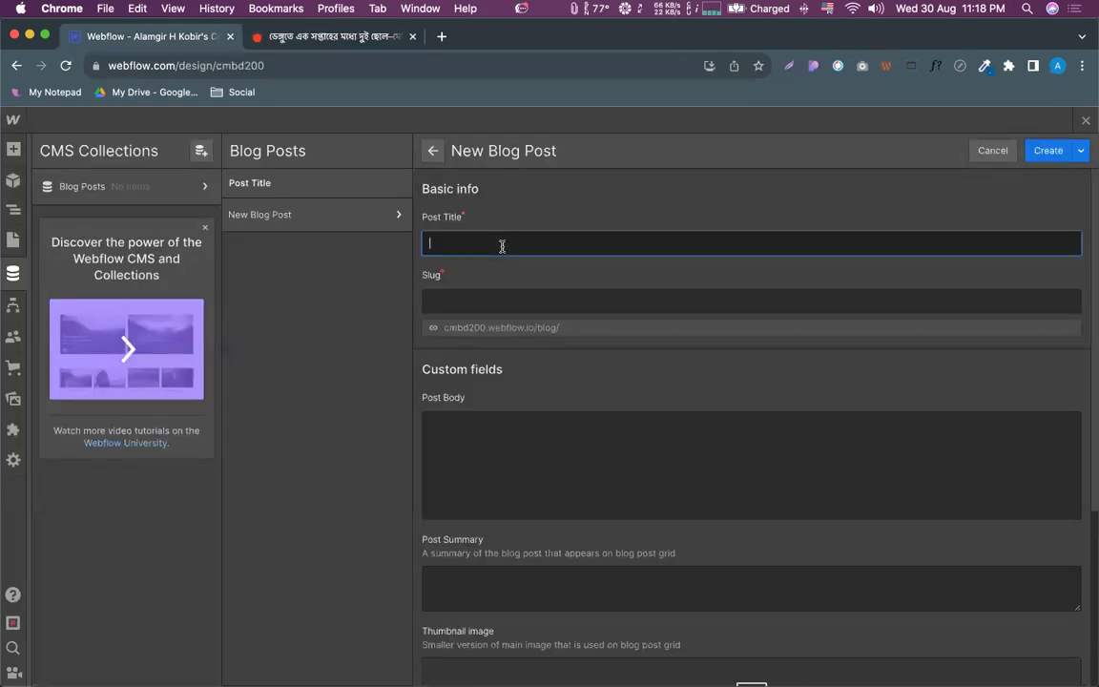
Paste the Bangla dengue headline into Post Title and examine the auto-generated slug
key("super+v")
left_click(539, 301)
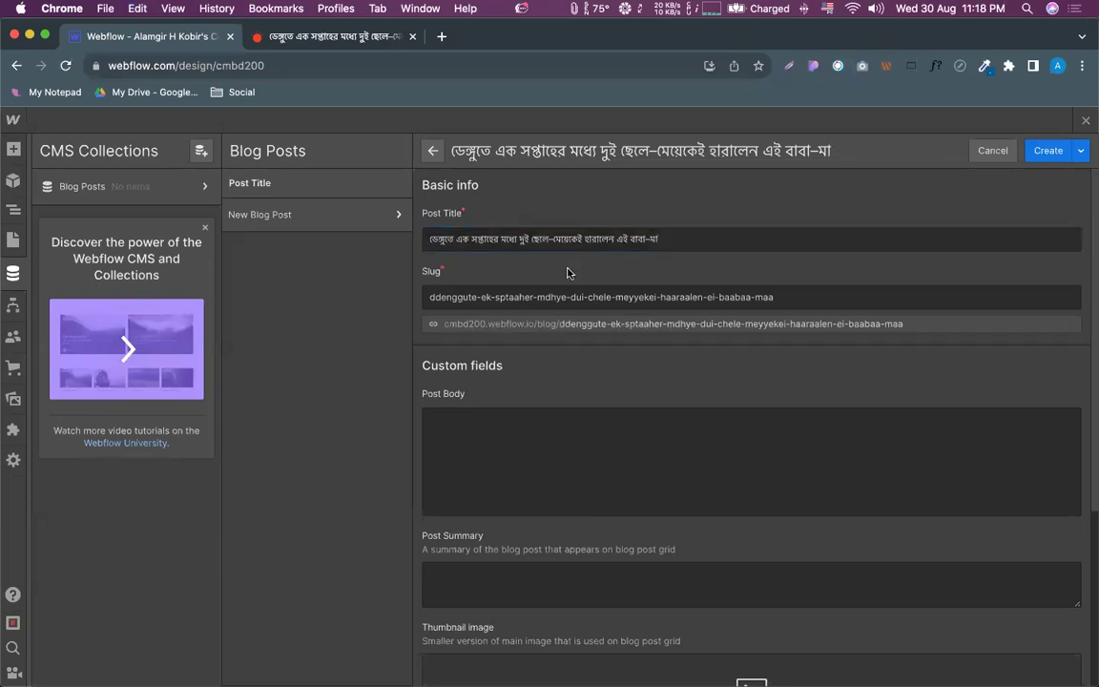
scroll(538, 284, "down", 1)
left_click_drag(427, 278, 774, 279)
left_click(522, 277)
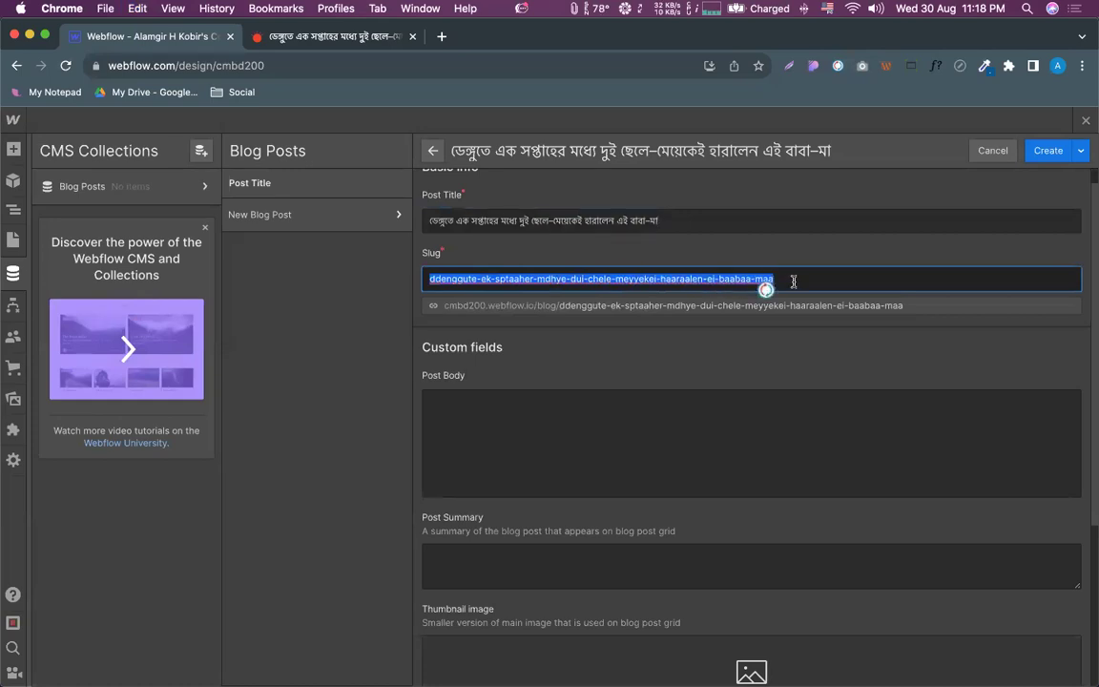
right_click(769, 253)
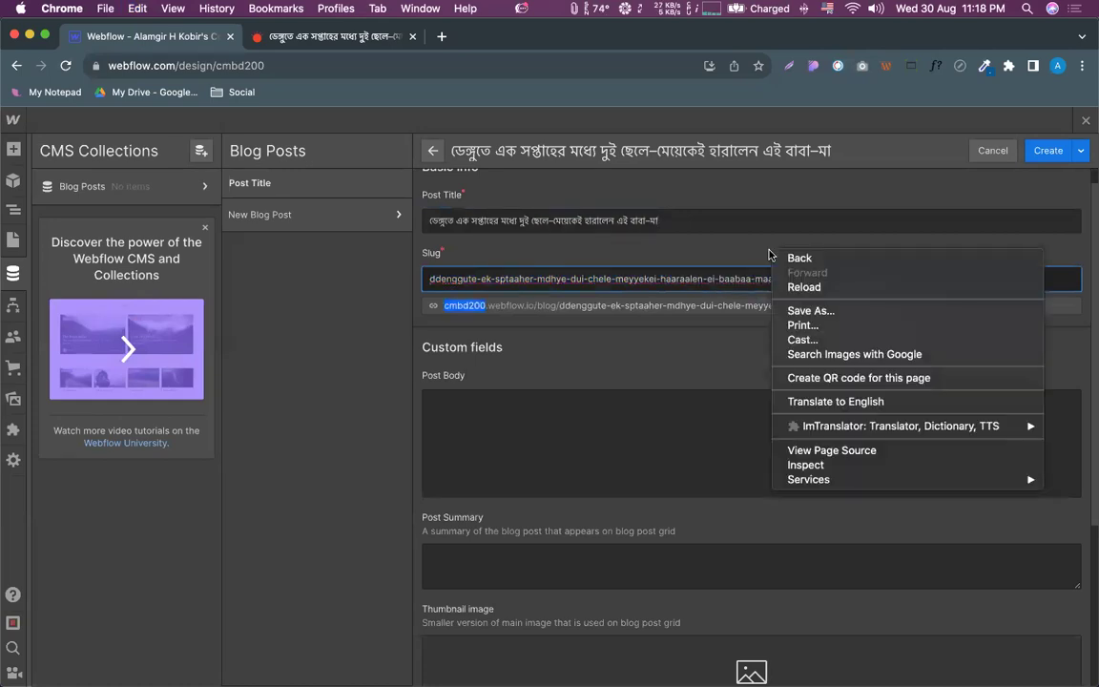
left_click(612, 247)
Reselect the Post Title and slug text to inspect them, leaving both unchanged
left_click(564, 219)
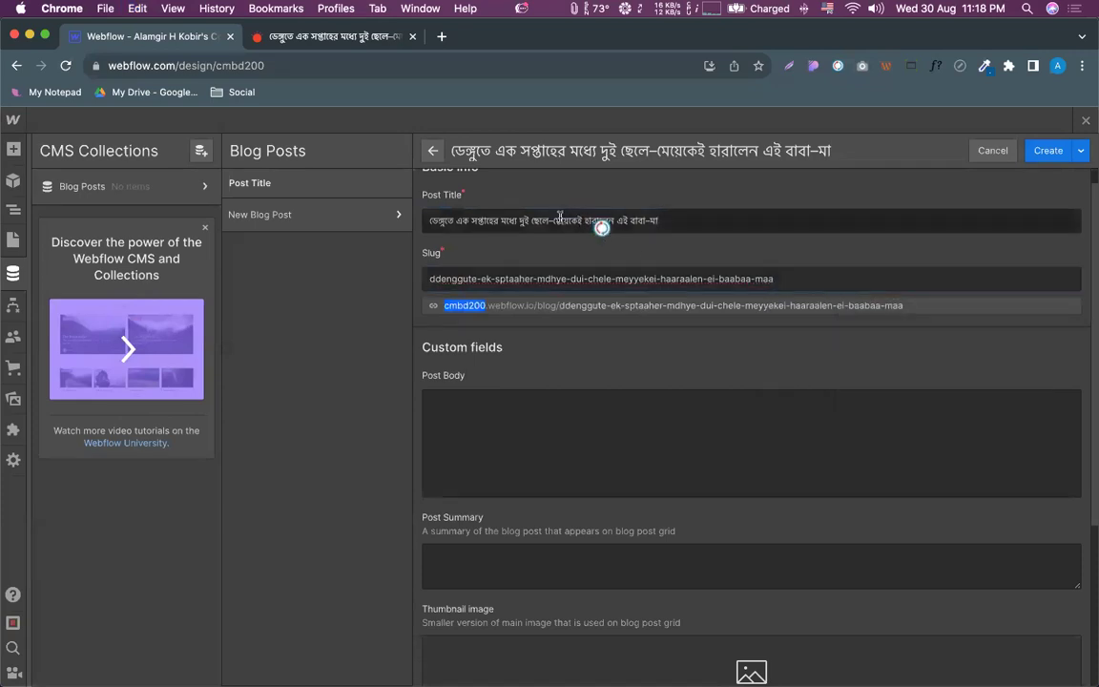
key("super+a")
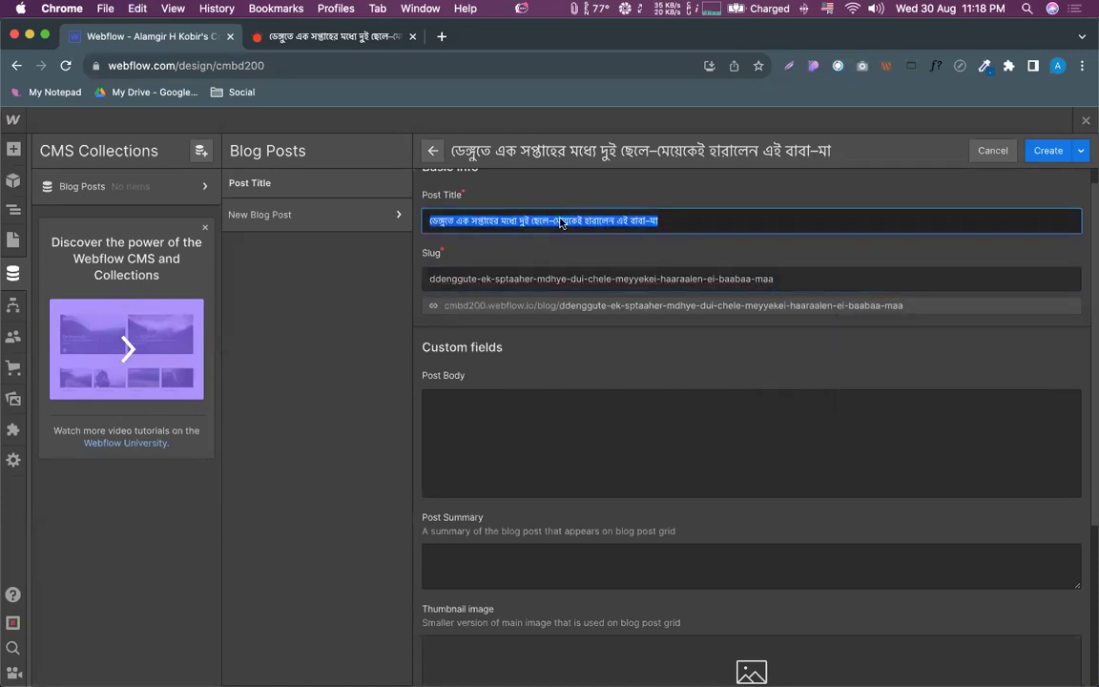
right_click(557, 218)
left_click(487, 279)
key("super+a")
left_click(481, 257)
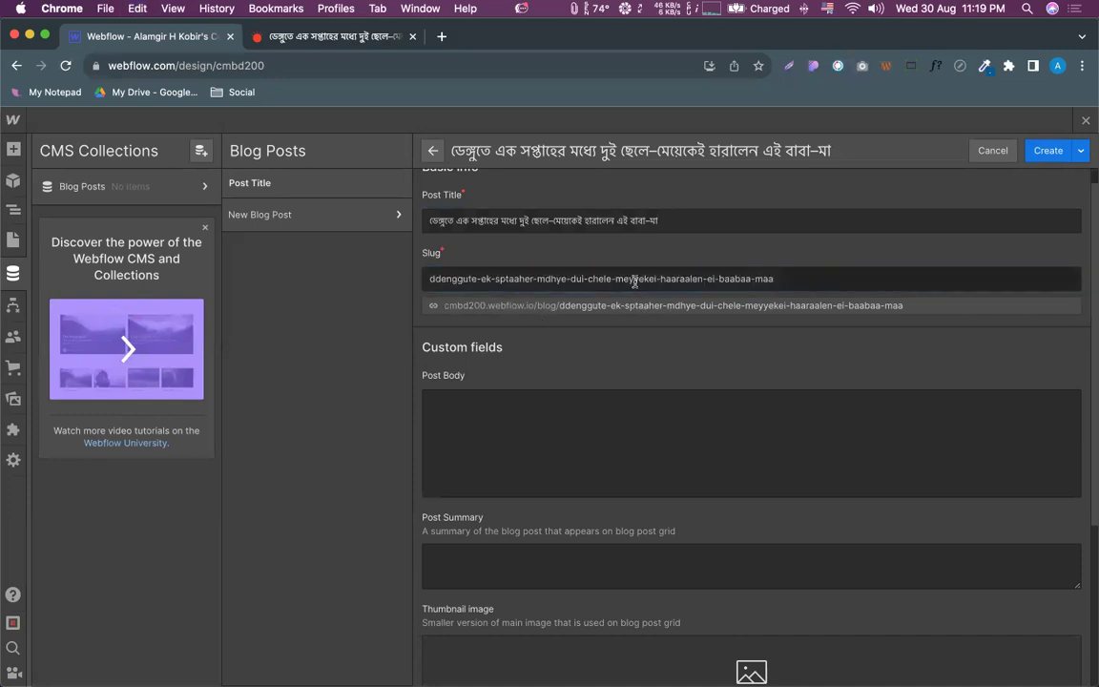
triple_click(548, 279)
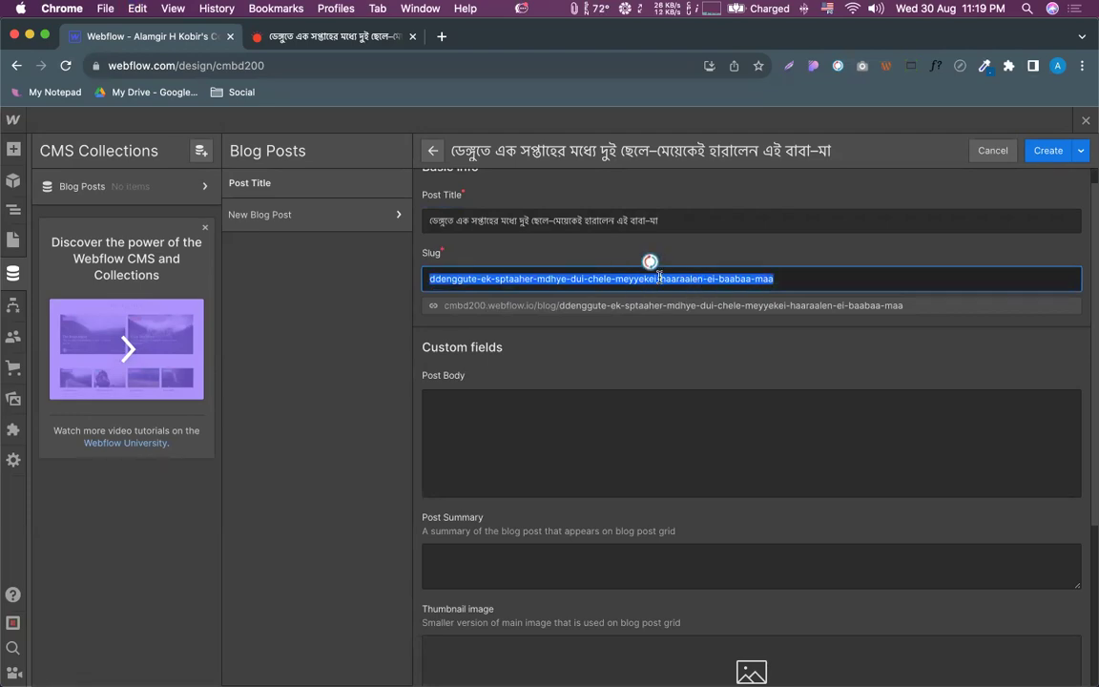
triple_click(582, 222)
key("super+c")
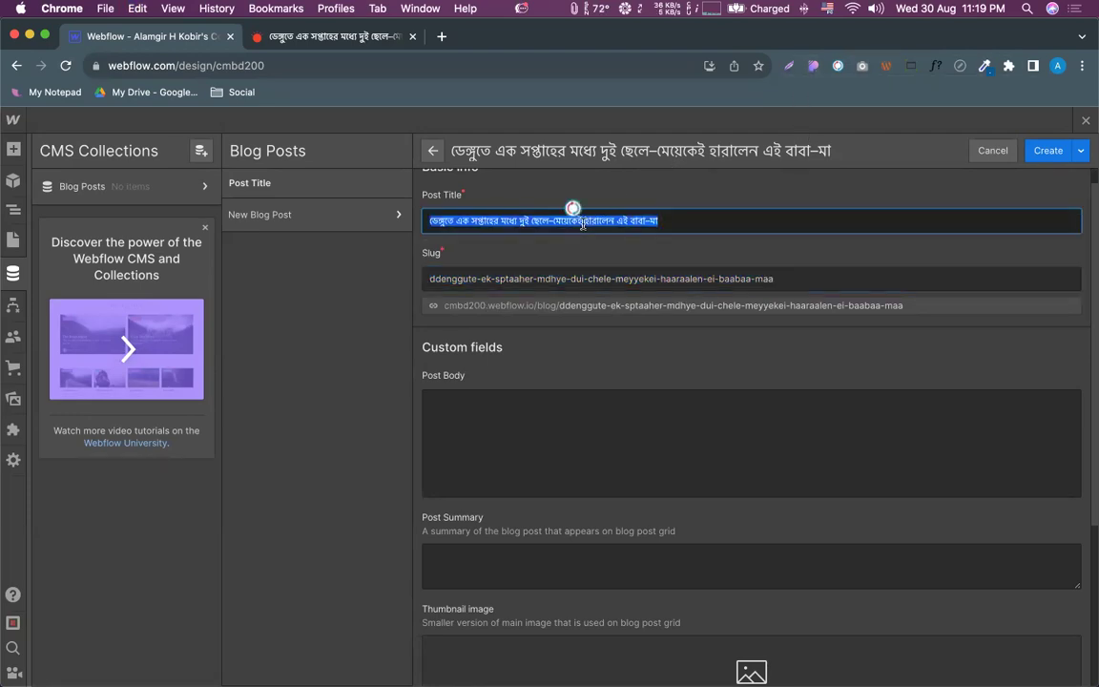
left_click(645, 215)
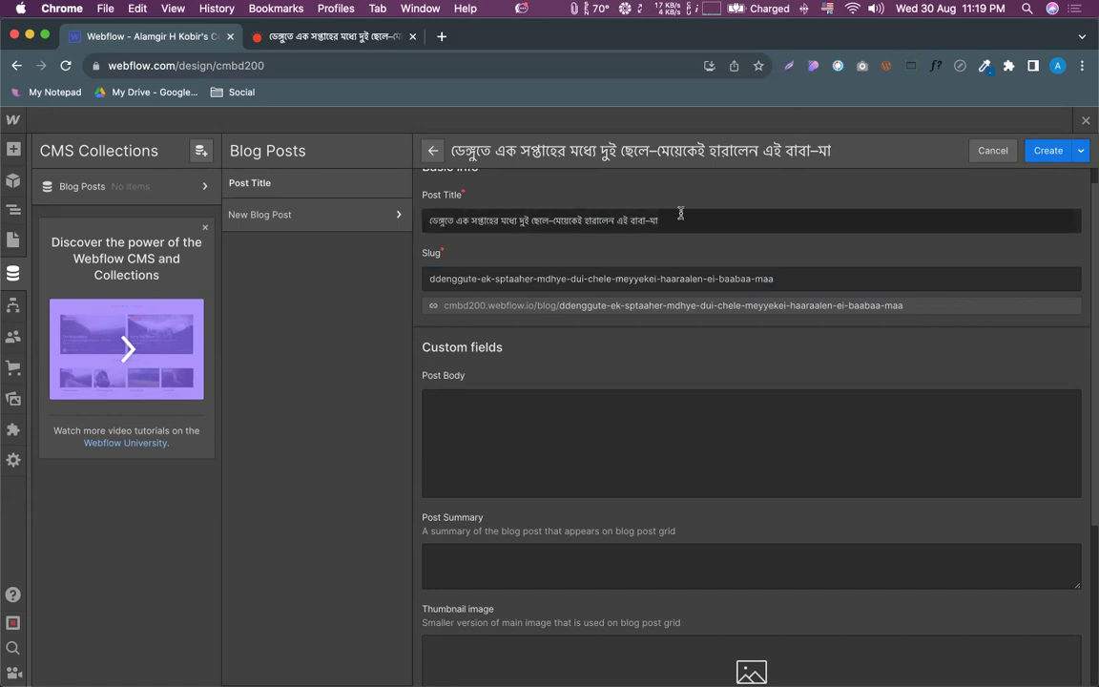
Translate the Bangla headline into English with Google Translate and copy the result
left_click(441, 36)
type("eng")
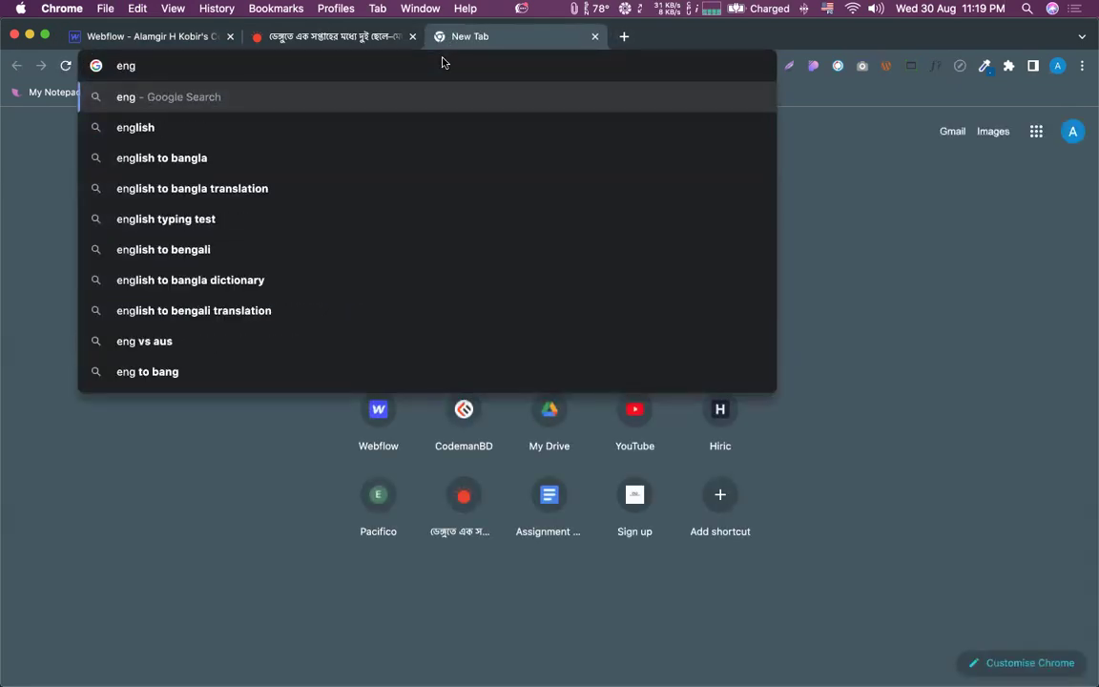
type(" to ban")
key("Return")
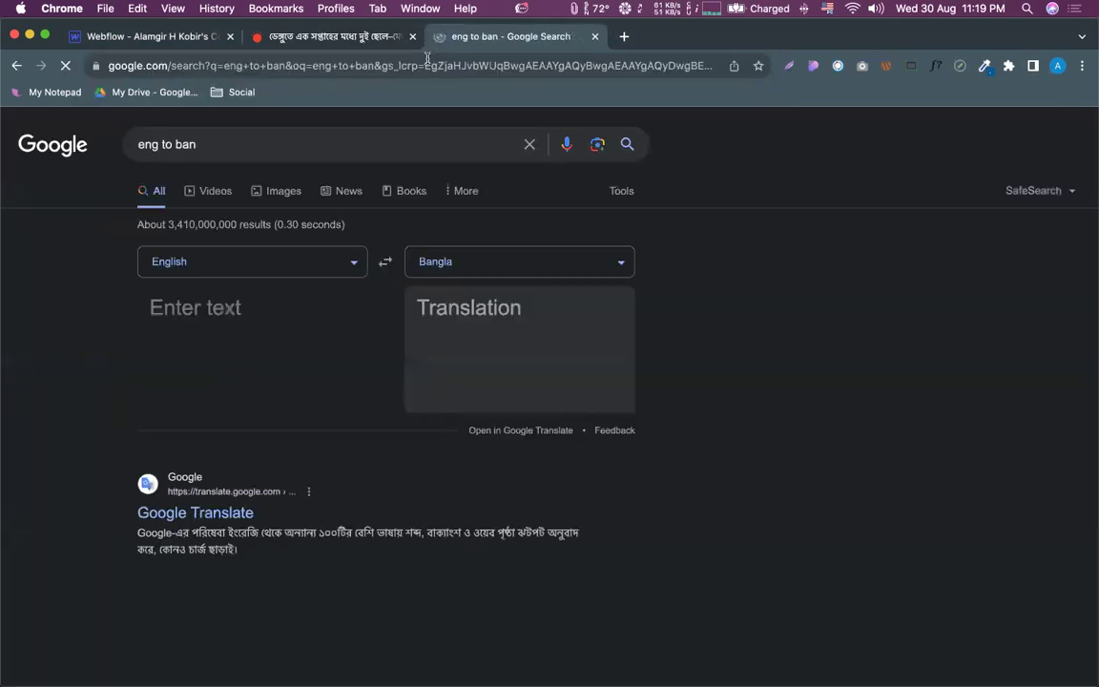
scroll(316, 386, "down", 3)
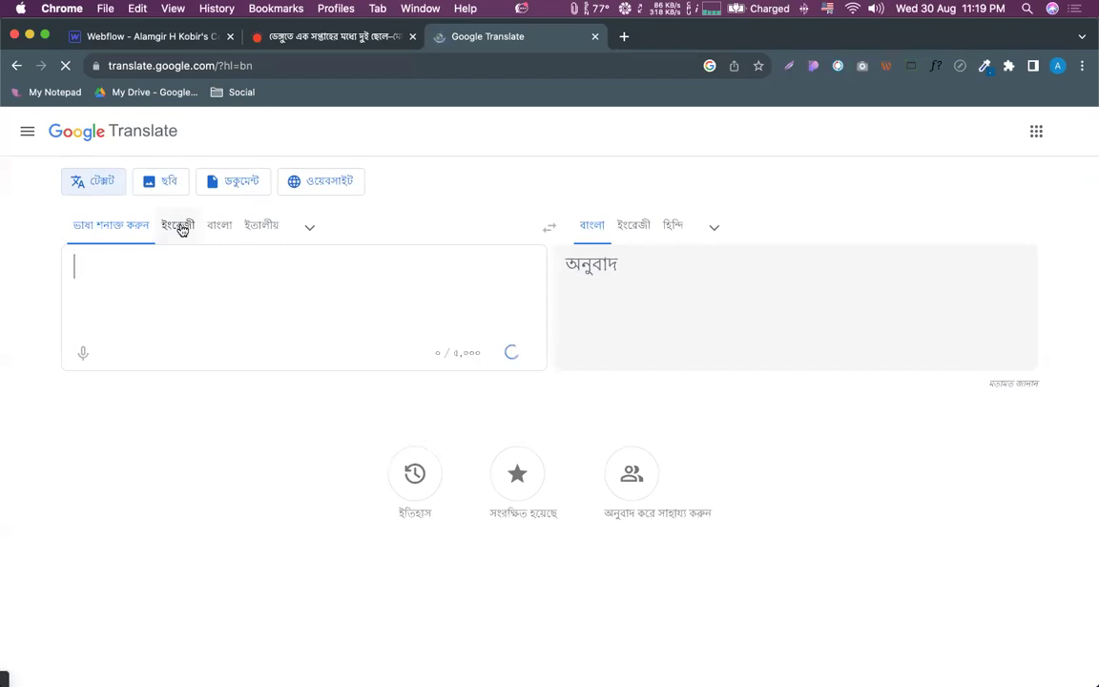
left_click(221, 225)
left_click(161, 282)
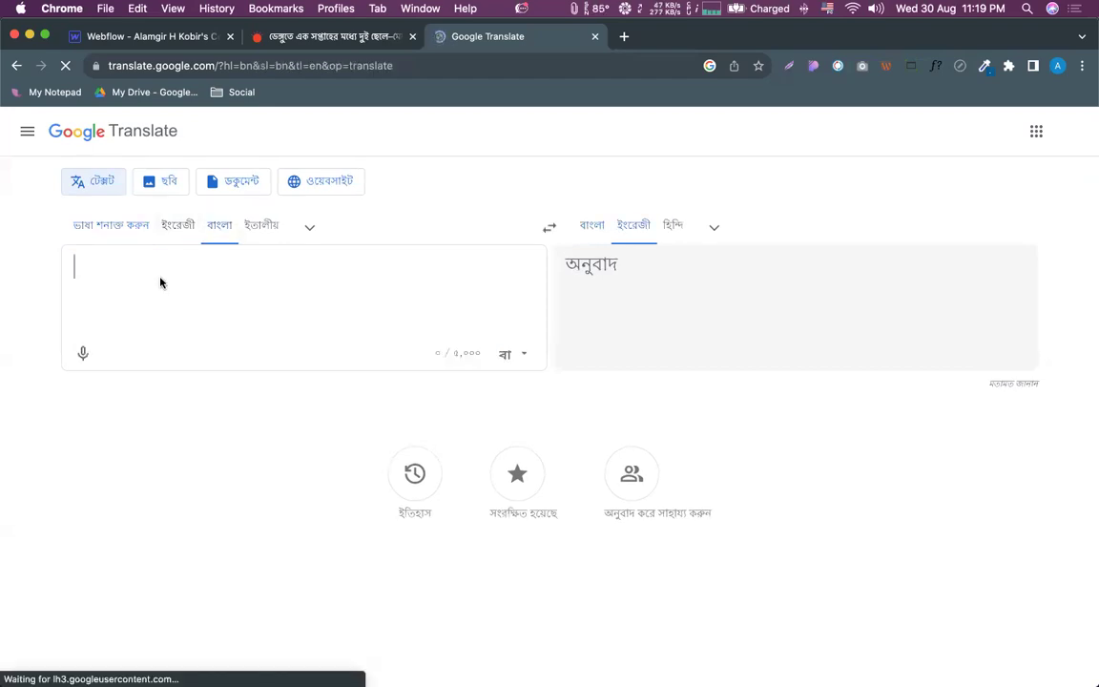
key("super+v")
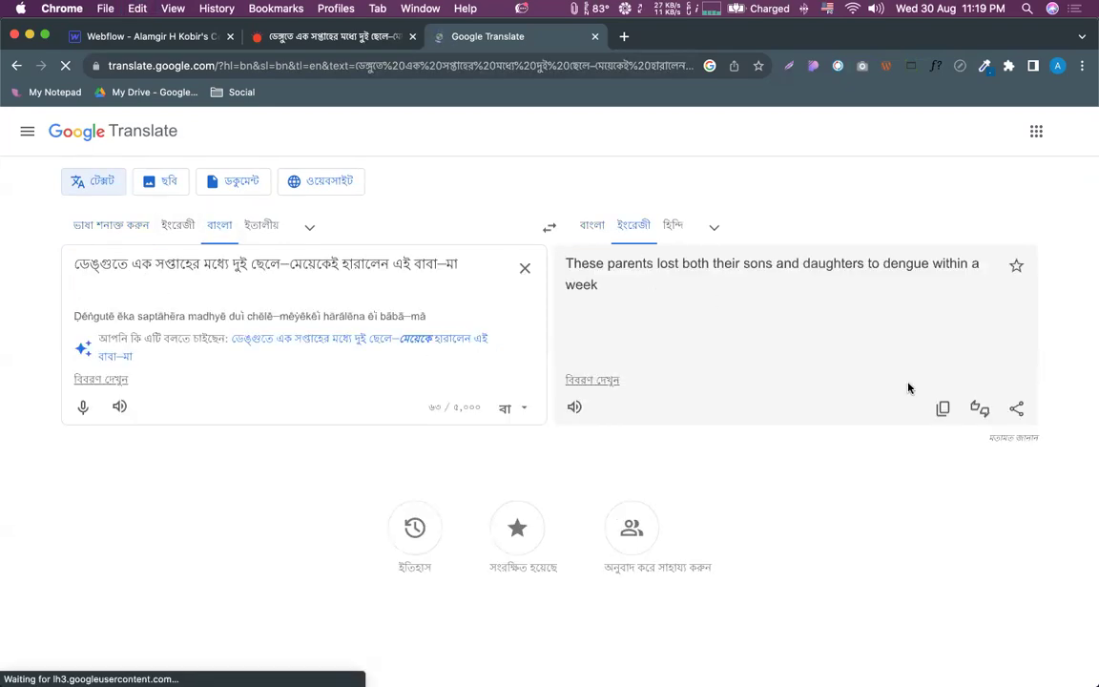
left_click(942, 407)
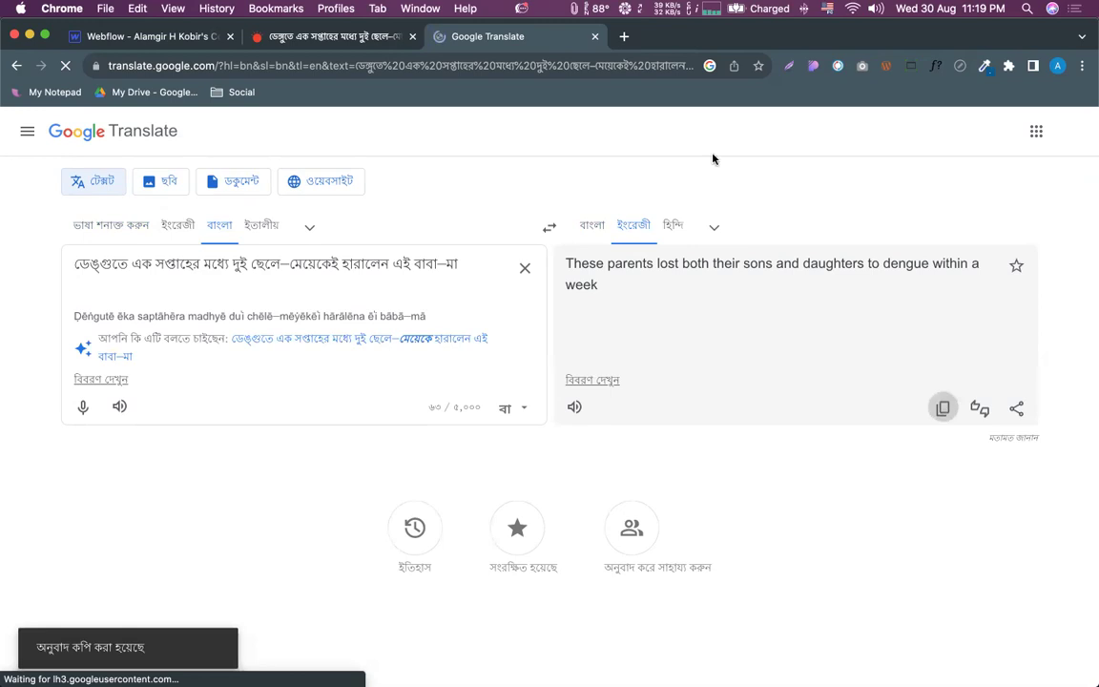
Clear the old Bangla text from Webflow's Slug field
left_click(180, 36)
left_click(601, 269)
key("super+a")
key("BackSpace")
Replace the Post Title with 'These parents lost both their sons and daughters to dengue within a week'
left_click(474, 215)
key("super+a")
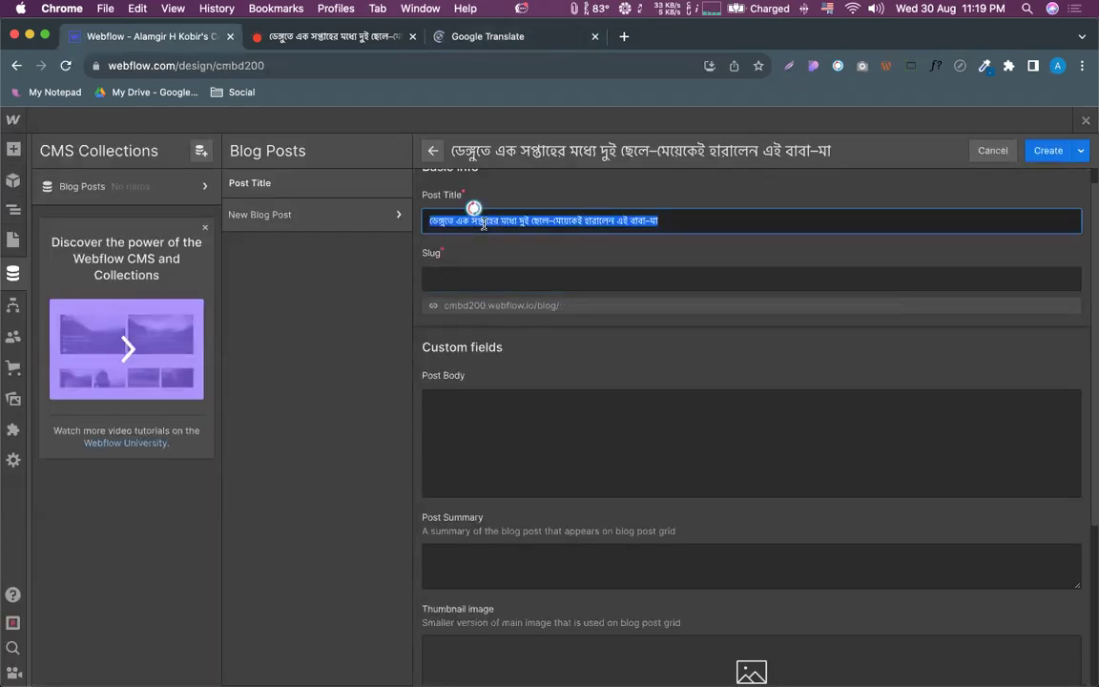
key("super+v")
left_click(536, 252)
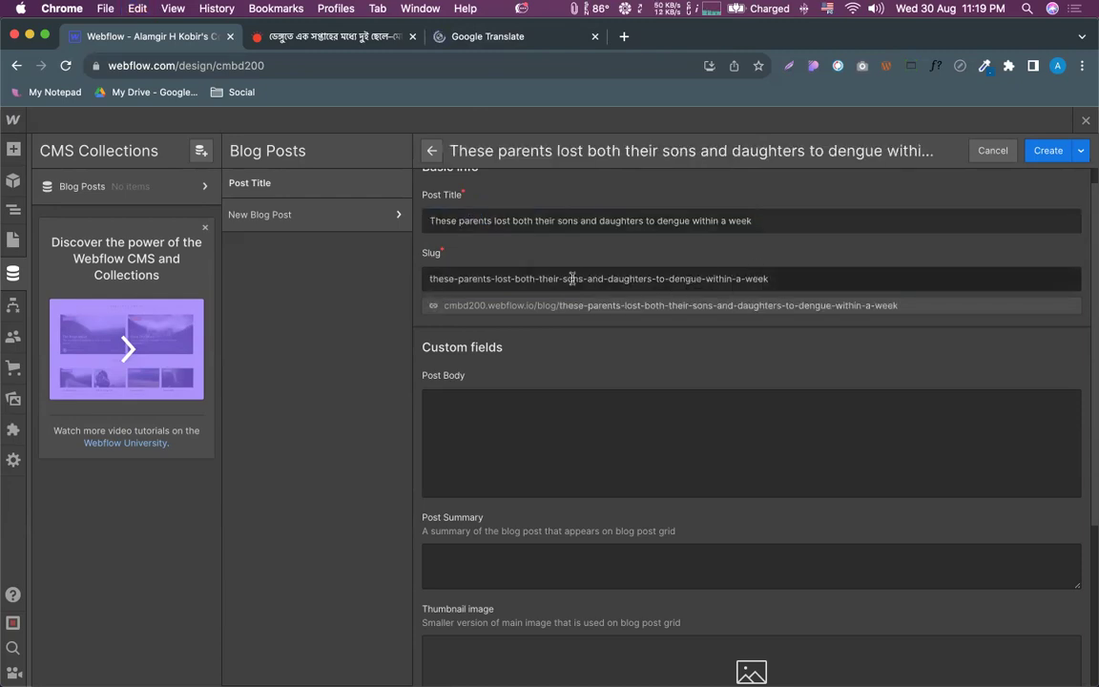
Try shortening the slug to end at 'sons', then restore the full English slug
left_click_drag(583, 280, 826, 278)
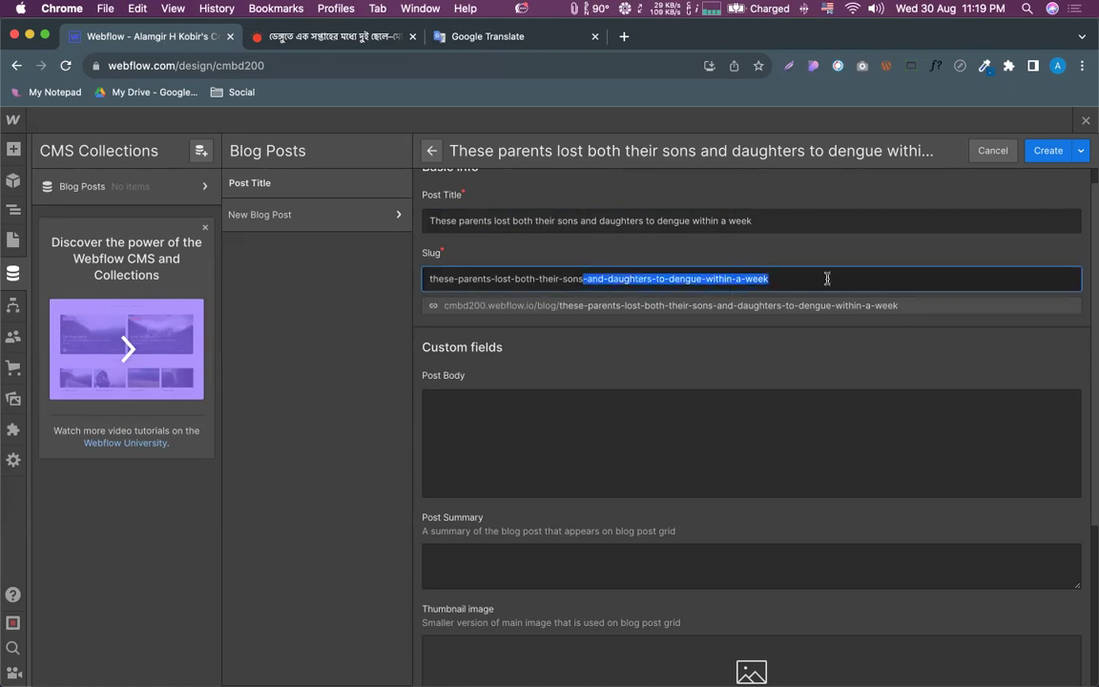
key("BackSpace")
left_click(654, 344)
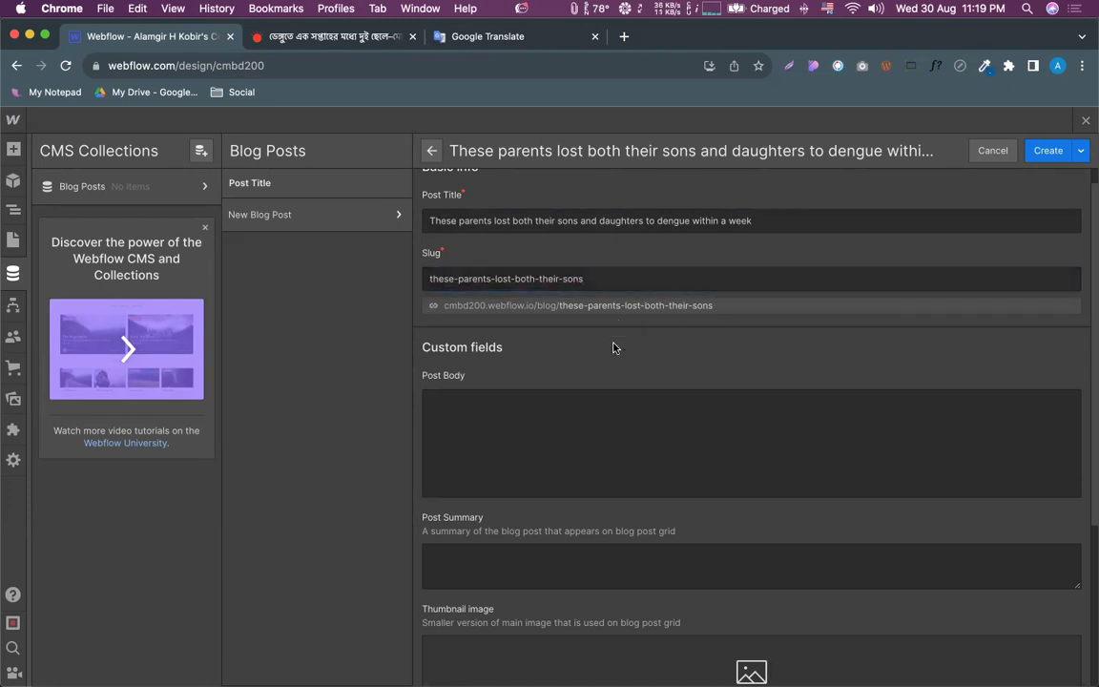
key("super+z")
left_click(652, 347)
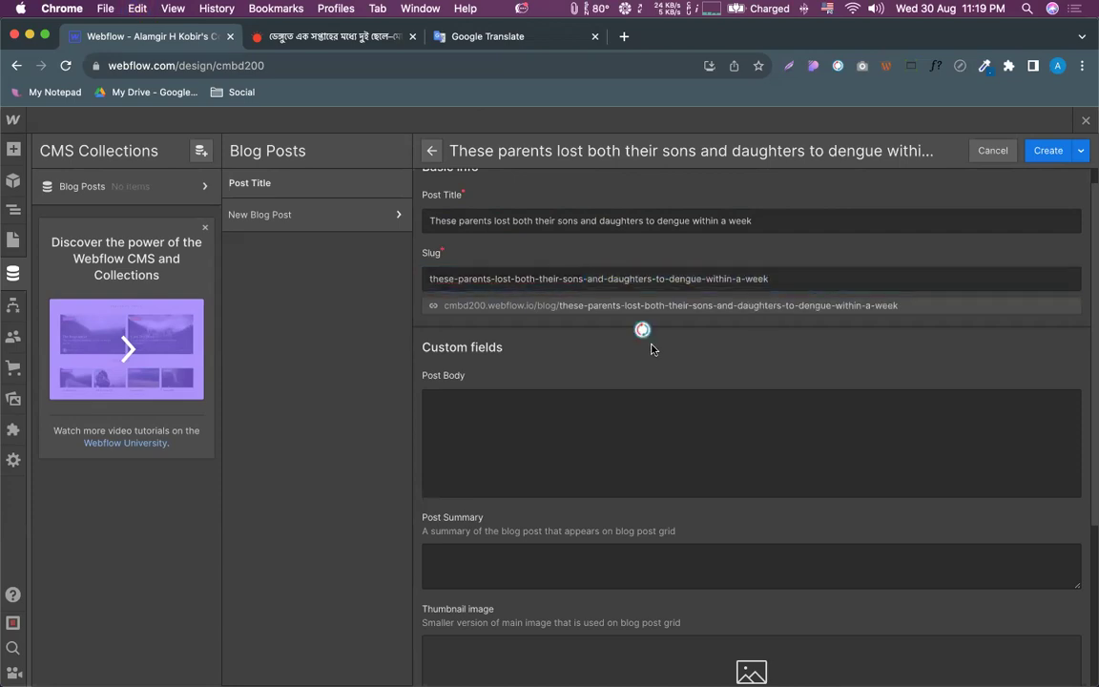
scroll(589, 355, "down", 2)
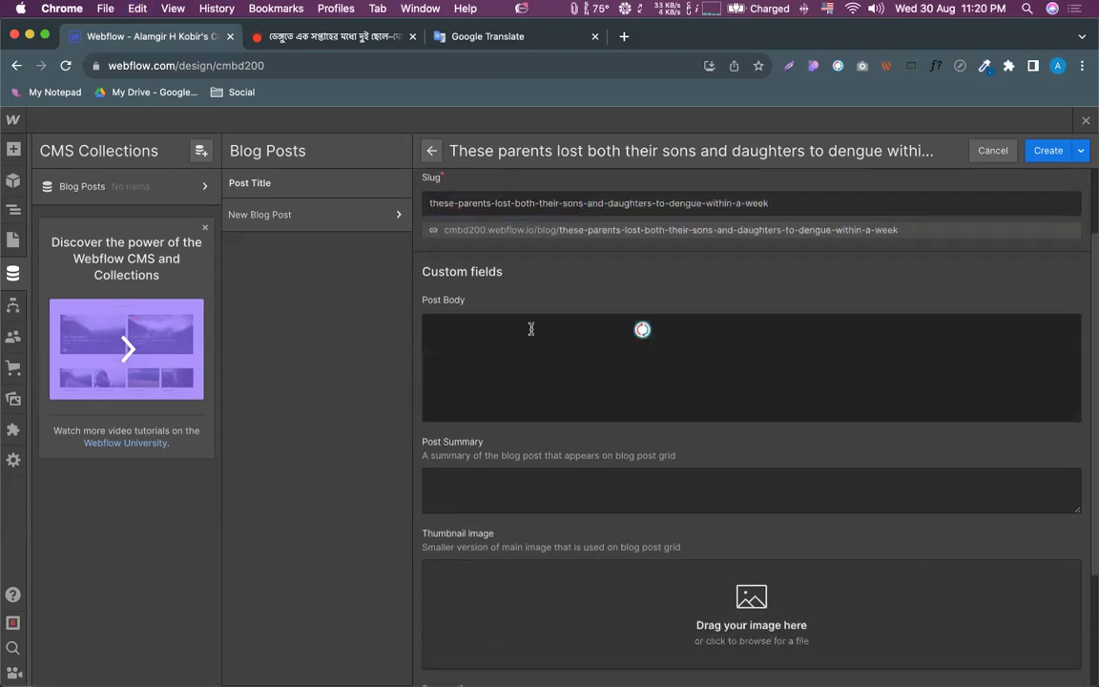
left_click(527, 326)
Copy the article's opening two Bangla body paragraphs from Prothom Alo and return to Webflow
left_click(362, 38)
scroll(314, 362, "down", 6)
scroll(313, 386, "down", 4)
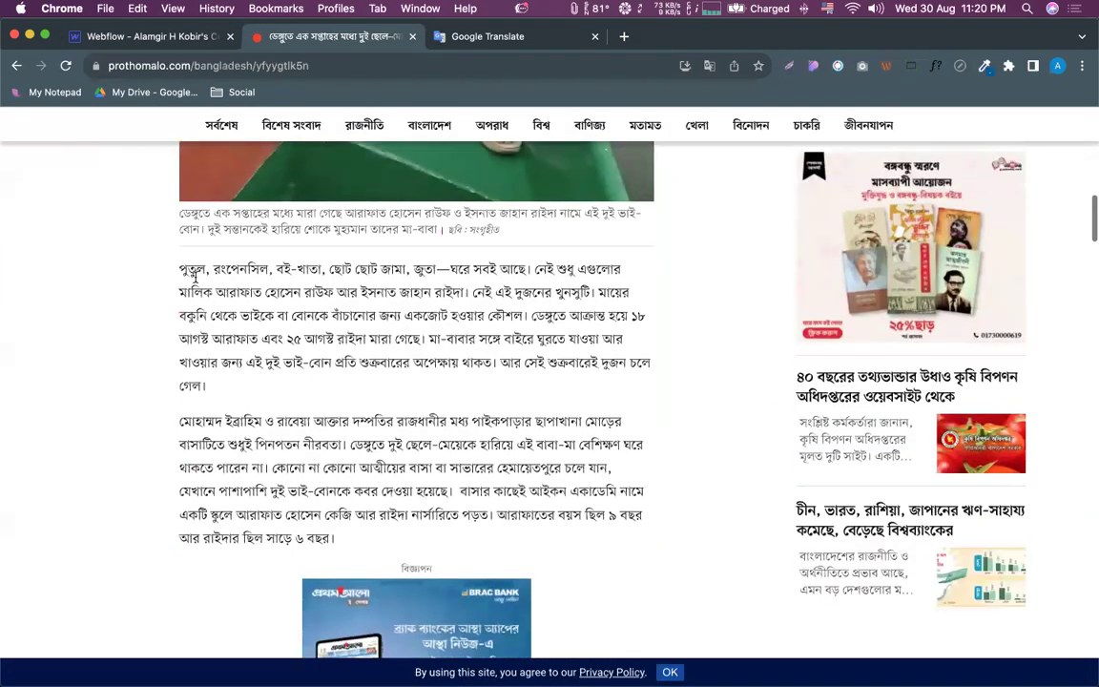
triple_click(180, 270)
left_click(560, 429, "shift")
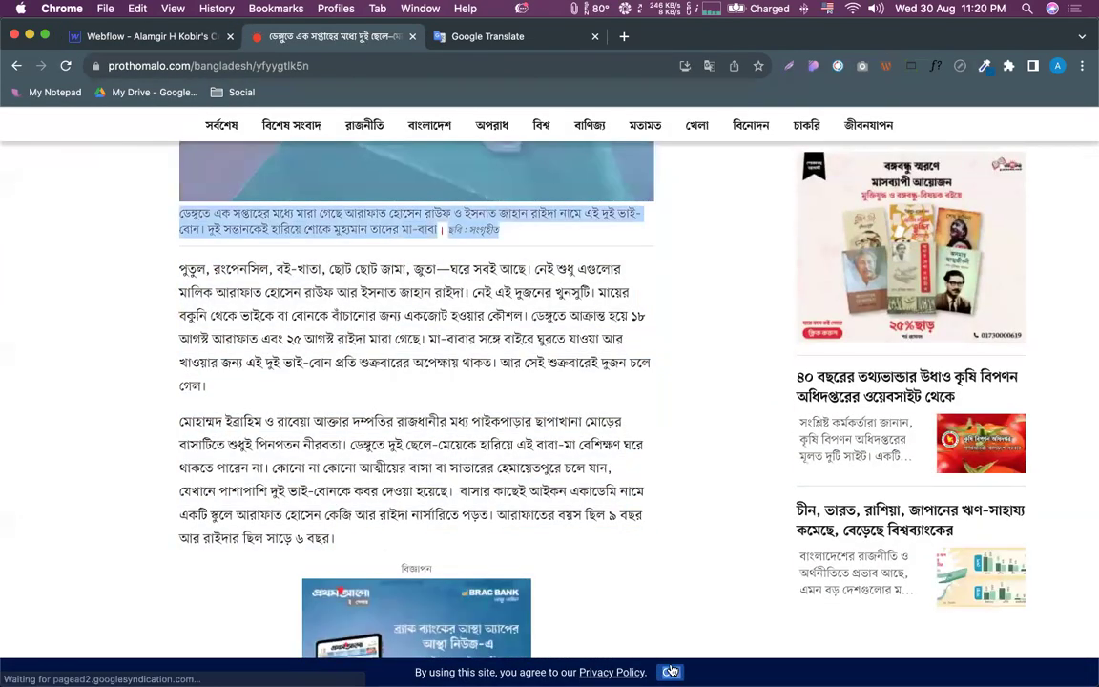
left_click(567, 492, "shift")
scroll(569, 493, "down", 2)
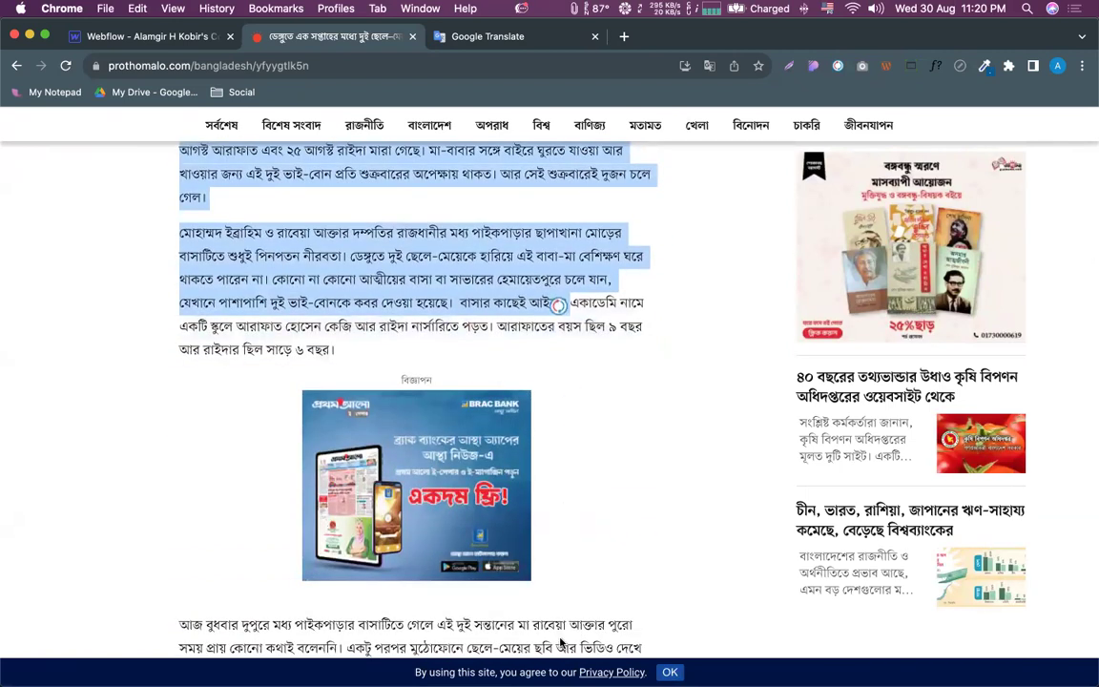
left_click(341, 357)
scroll(343, 354, "up", 3)
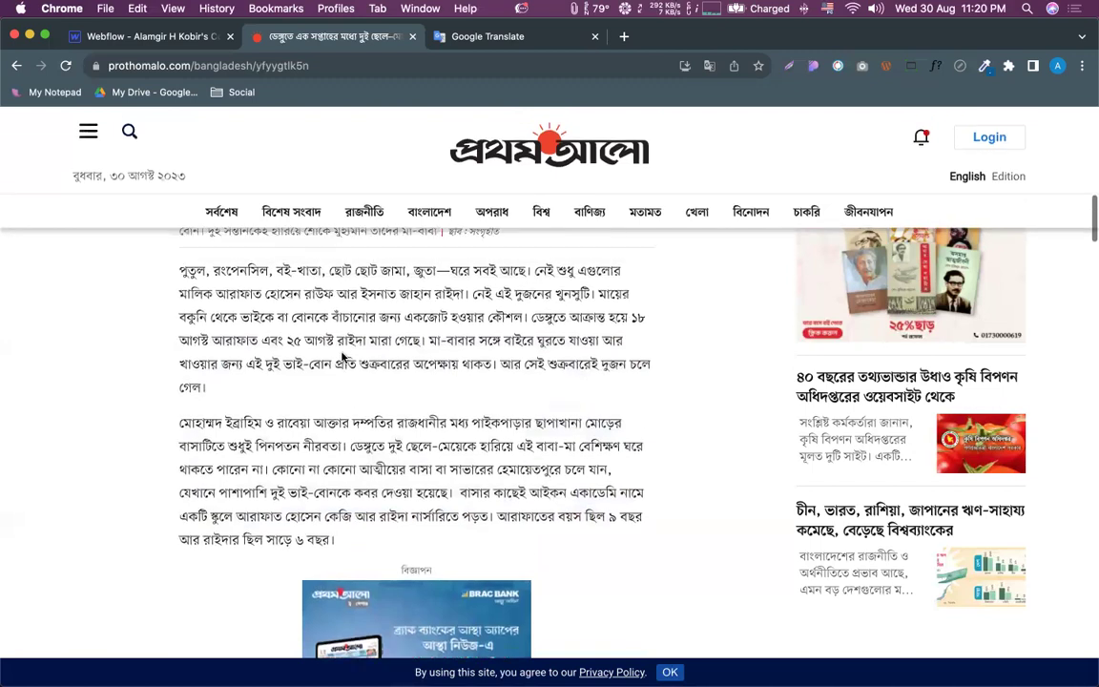
left_click_drag(162, 346, 339, 615)
key("super+c")
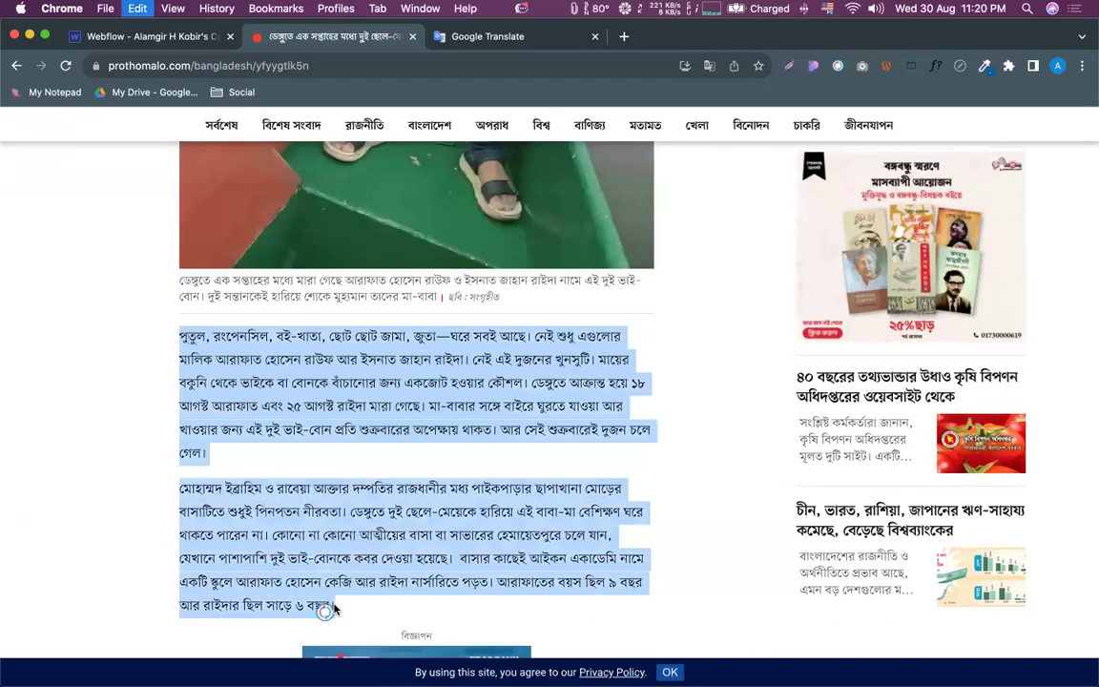
left_click(145, 38)
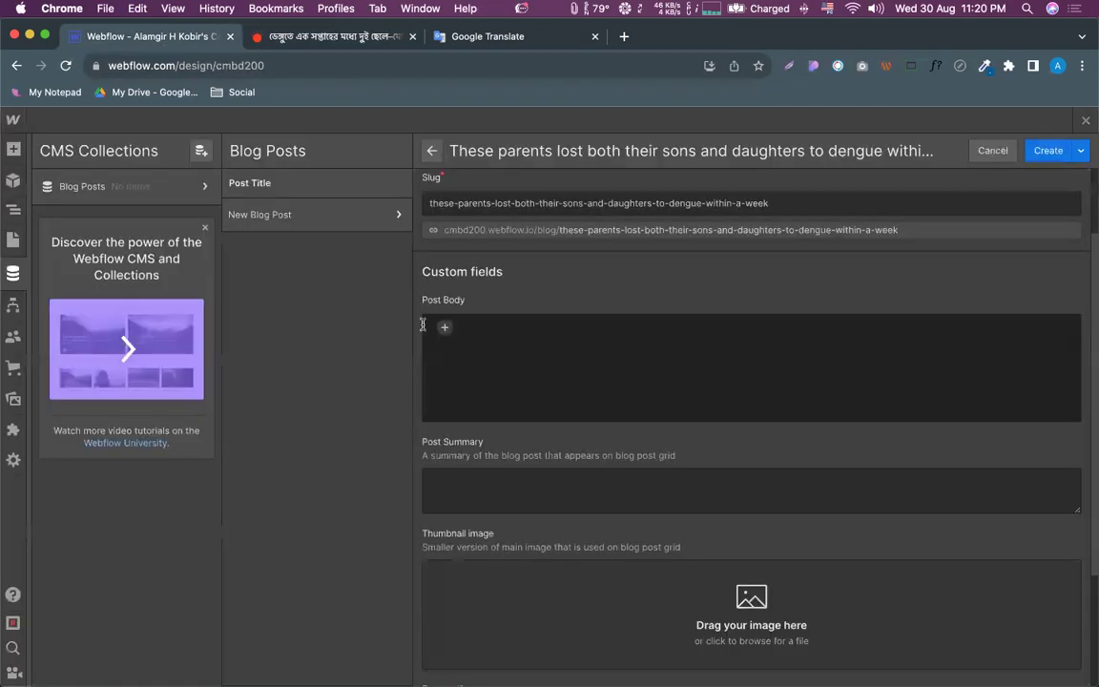
Paste the two Bangla paragraphs into Post Body and insert the keyboard screenshot image
key("super+v")
scroll(458, 354, "down", 1)
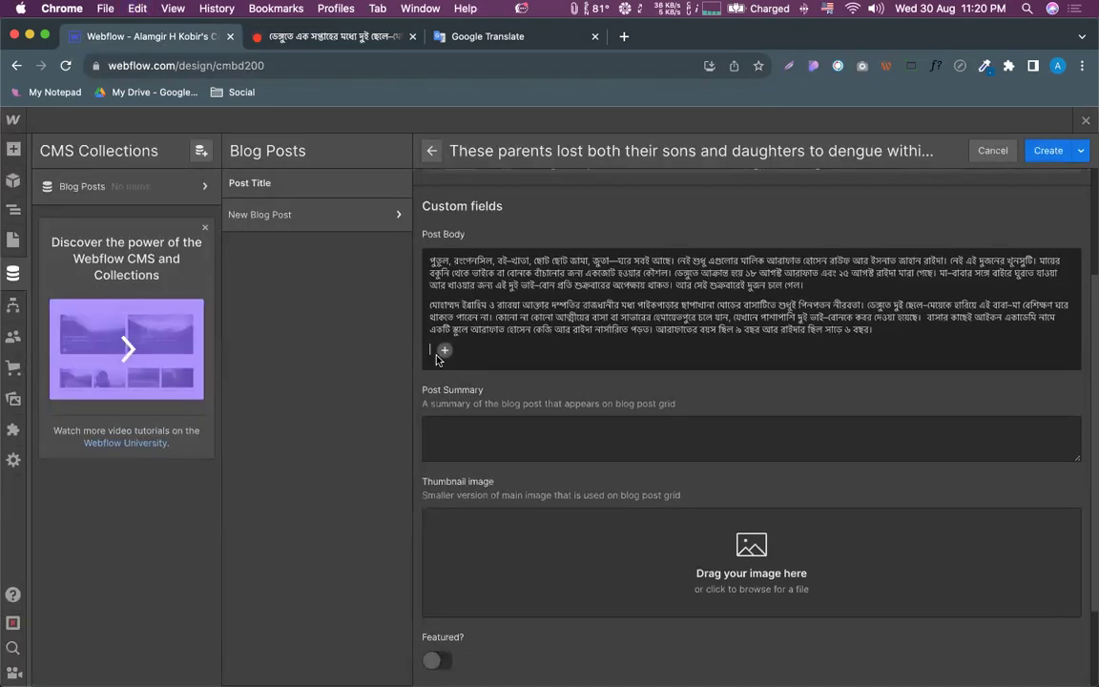
left_click(444, 353)
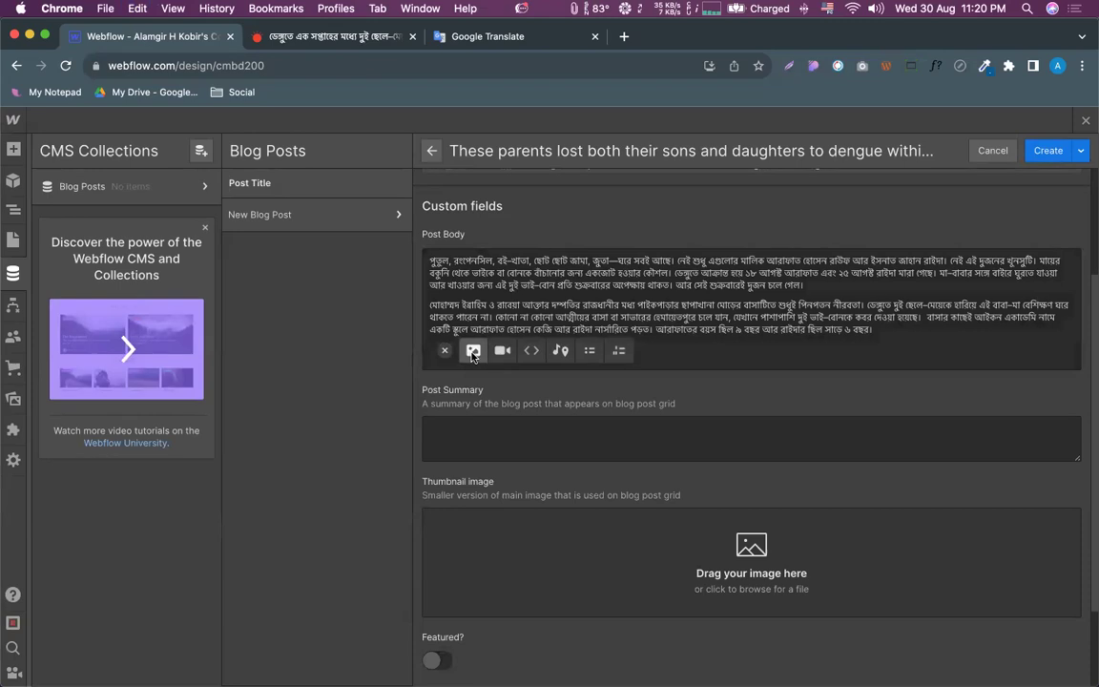
left_click(473, 351)
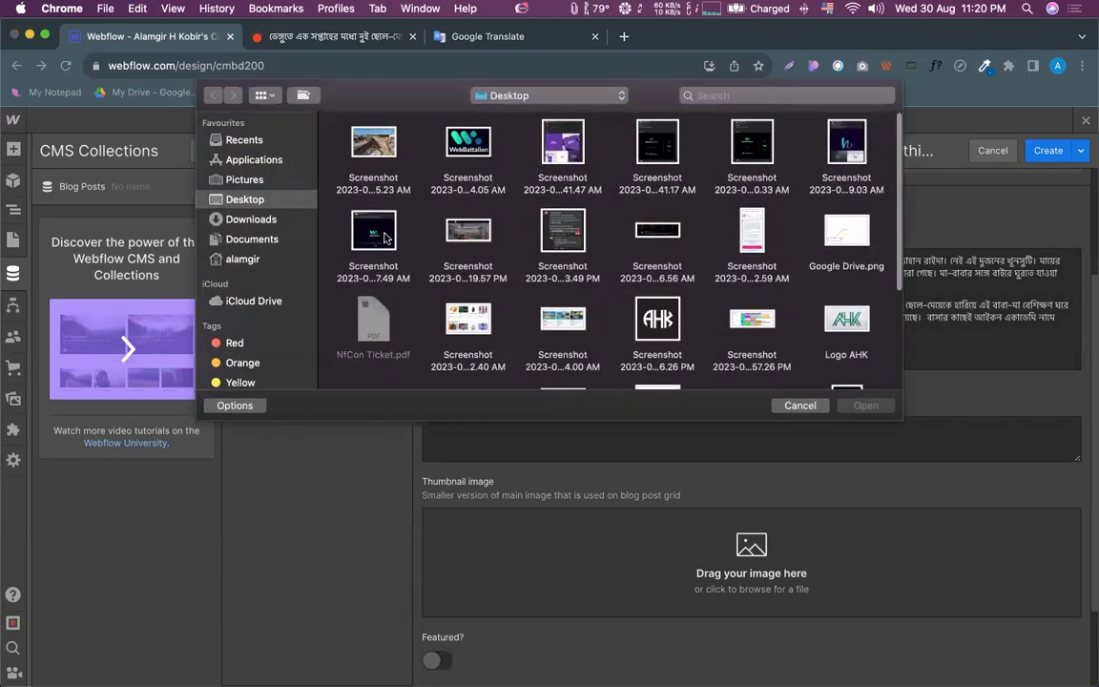
scroll(692, 328, "down", 5)
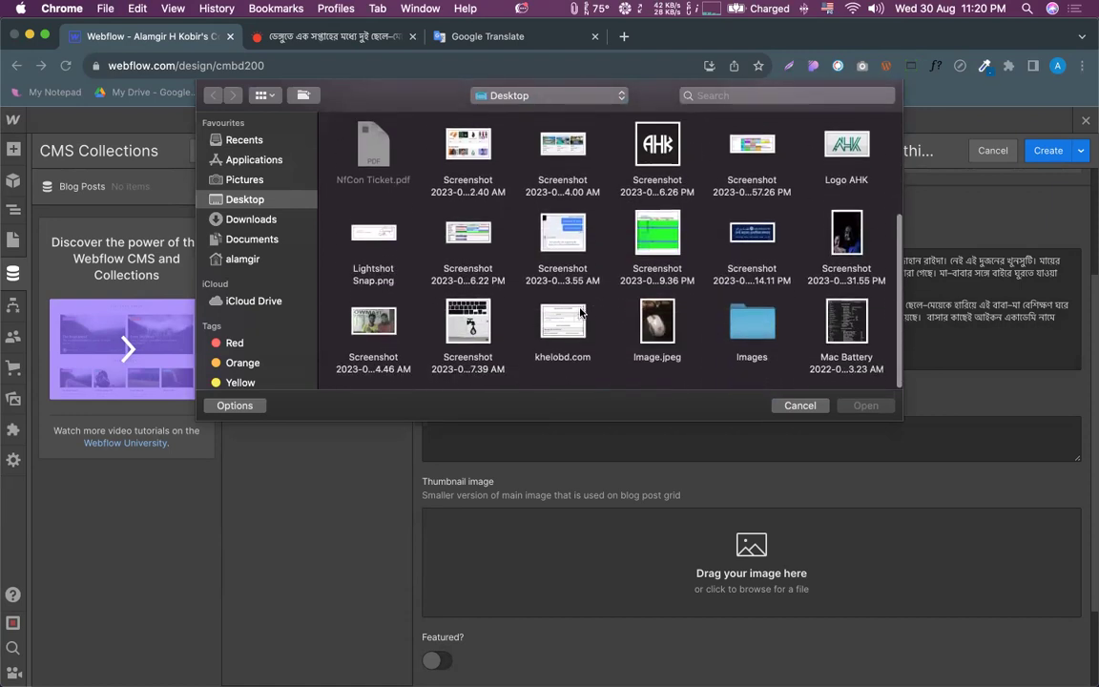
double_click(463, 339)
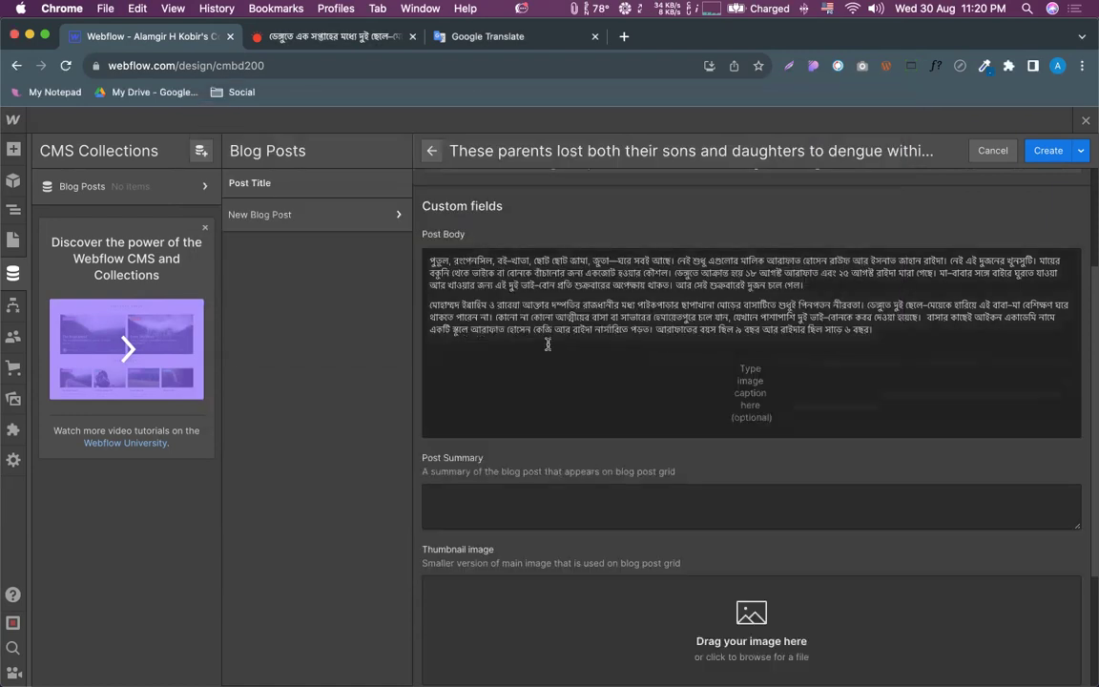
scroll(562, 340, "down", 3)
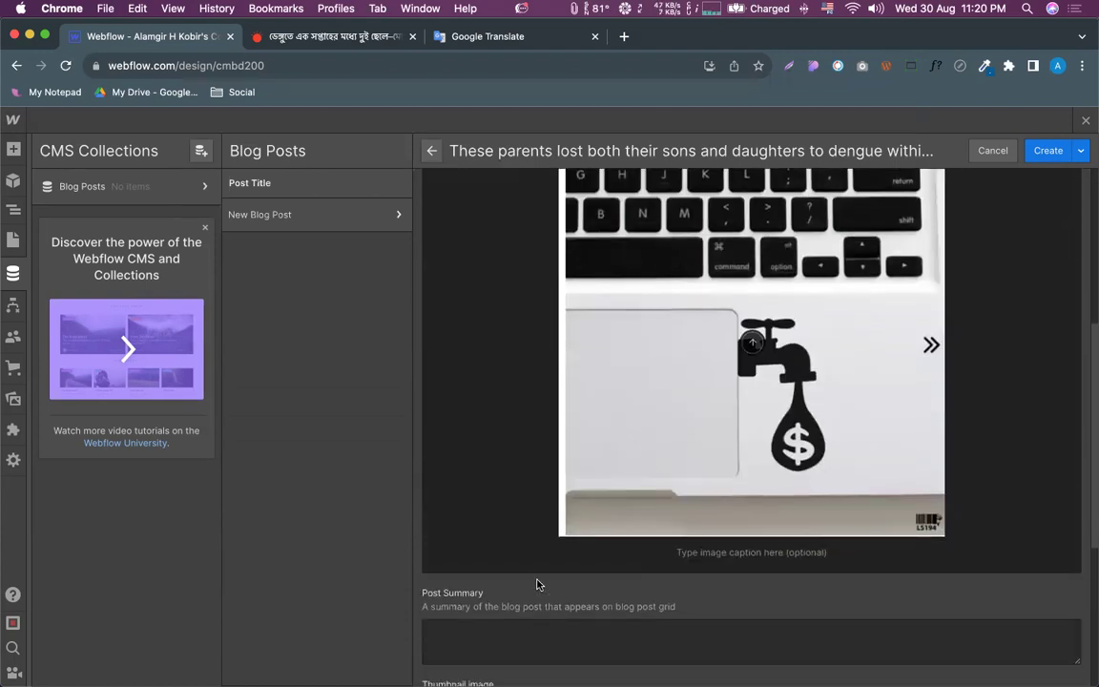
scroll(820, 381, "down", 1)
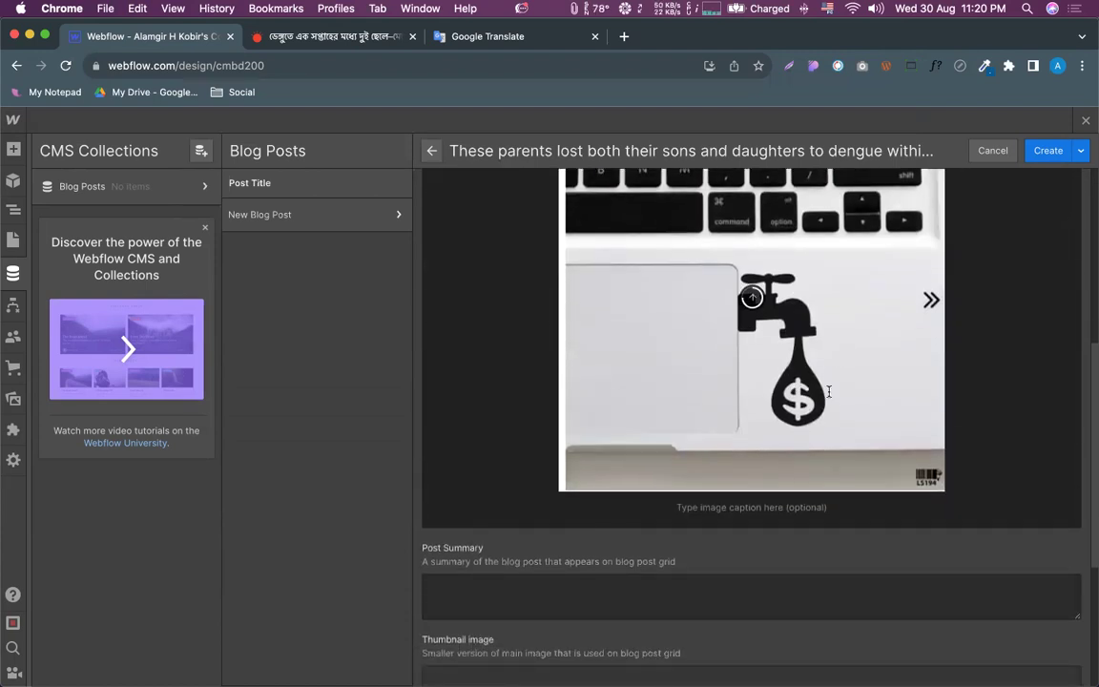
scroll(828, 391, "up", 3)
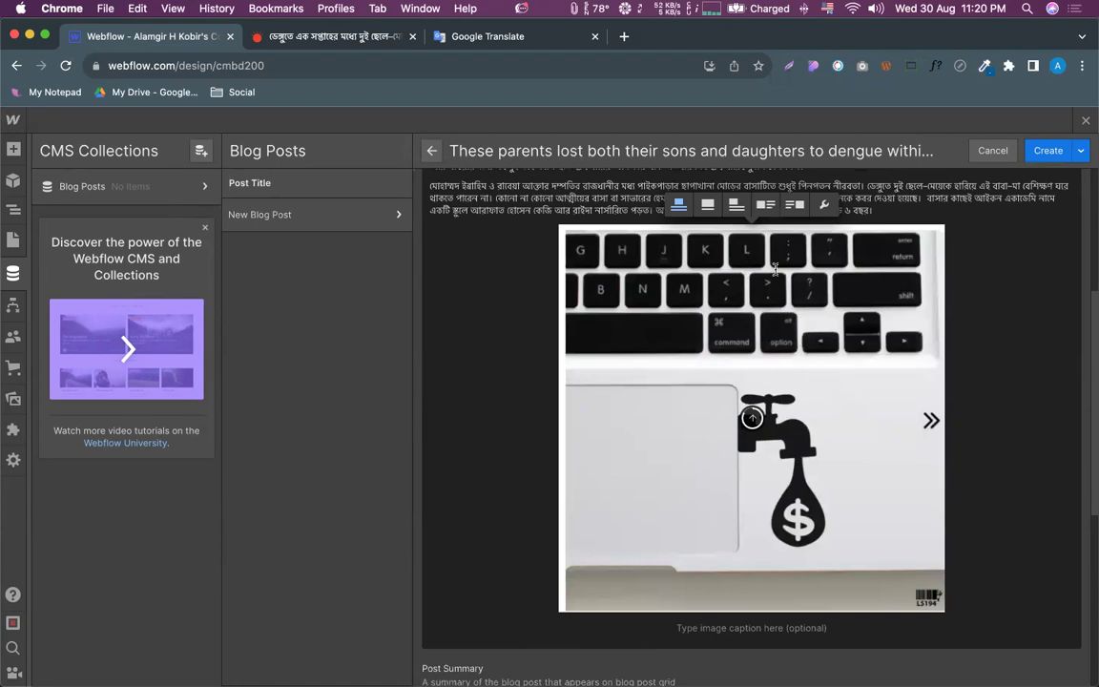
scroll(774, 234, "up", 1)
scroll(773, 234, "up", 1)
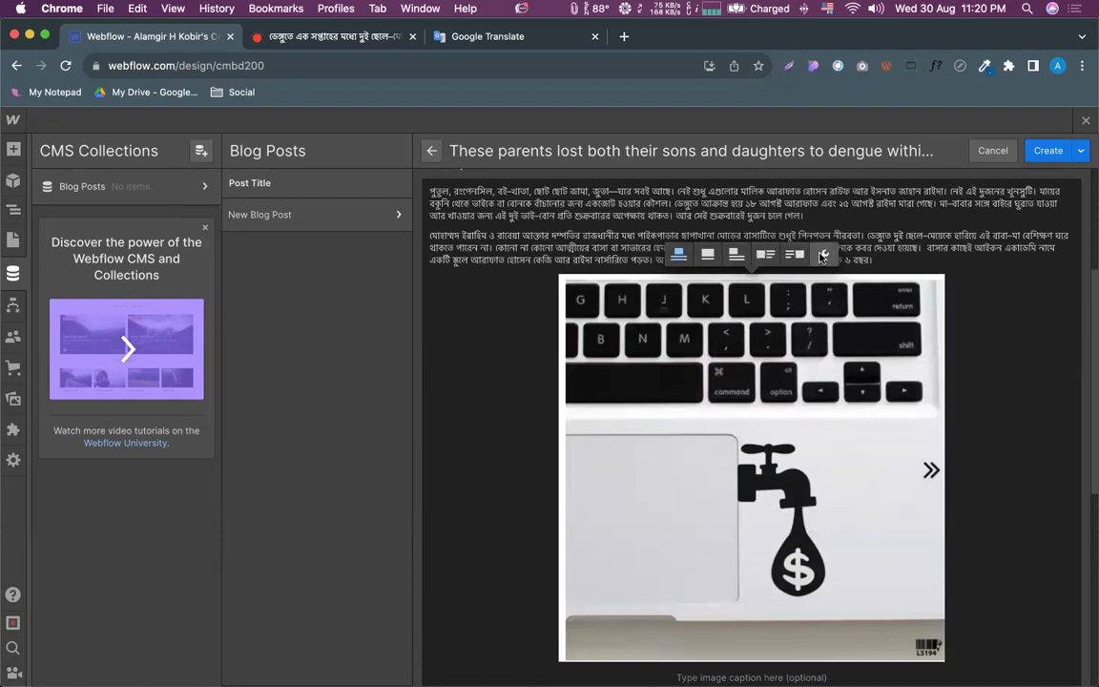
scroll(775, 389, "down", 1)
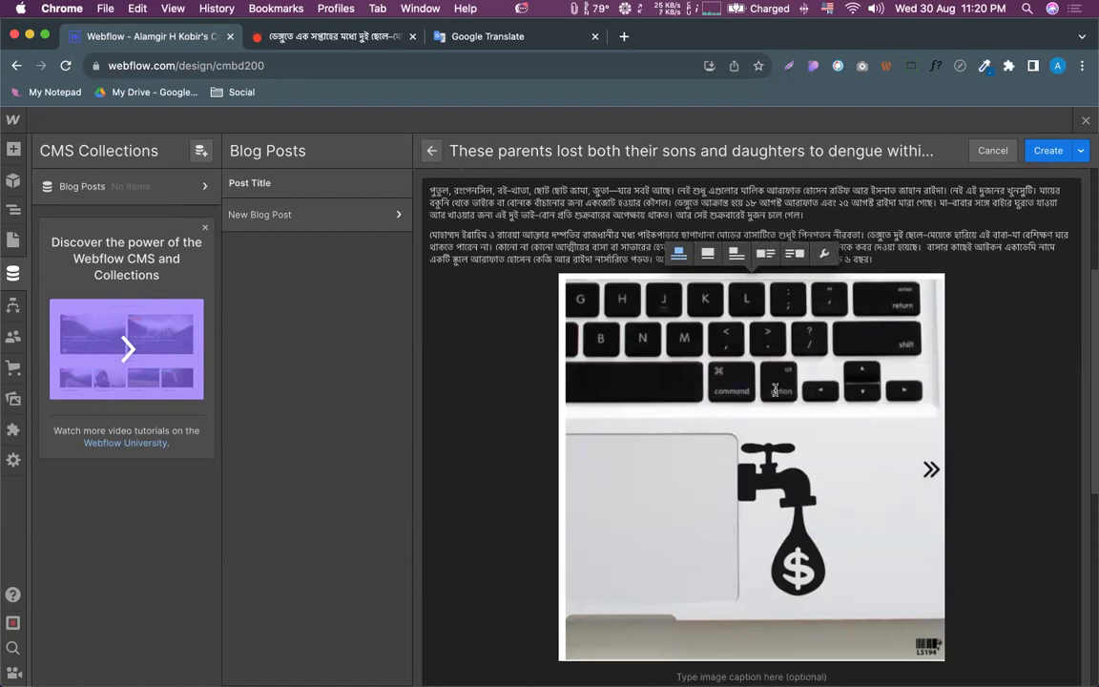
Try the wide and float-right image layouts, leaving the inline image centred
left_click(707, 248)
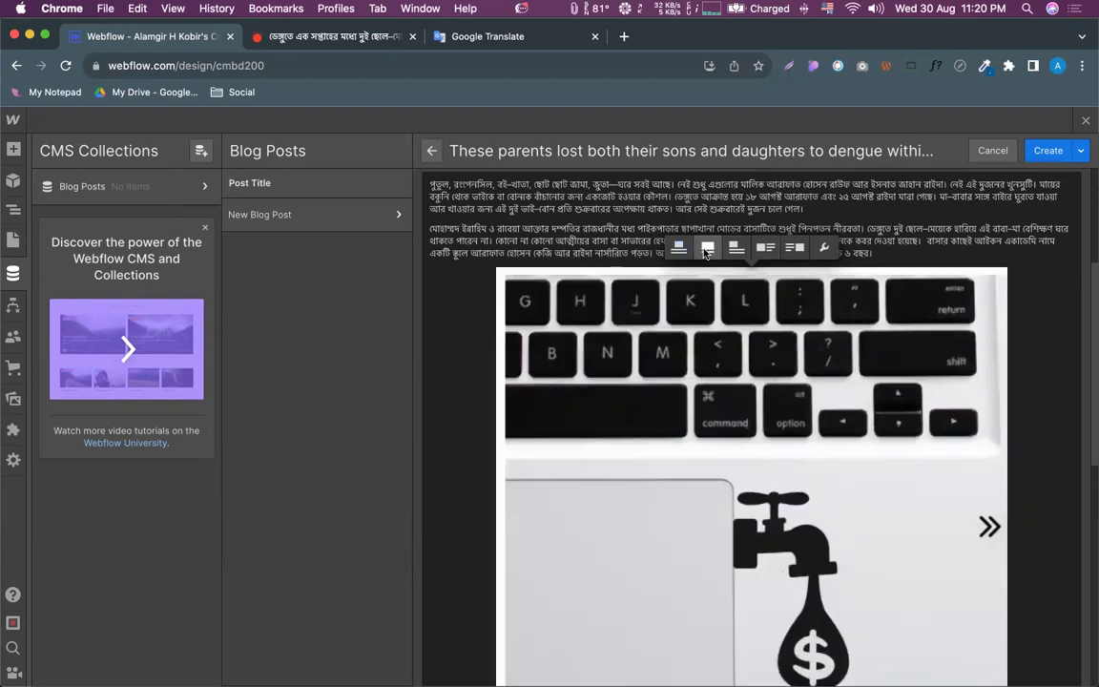
left_click(736, 251)
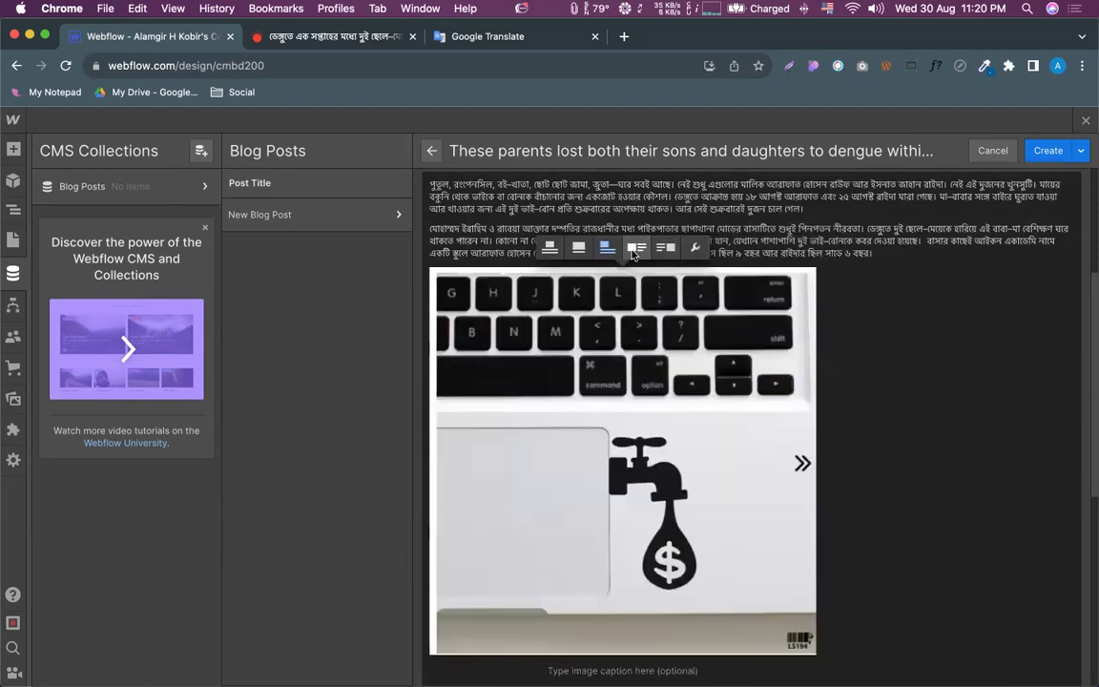
left_click(665, 248)
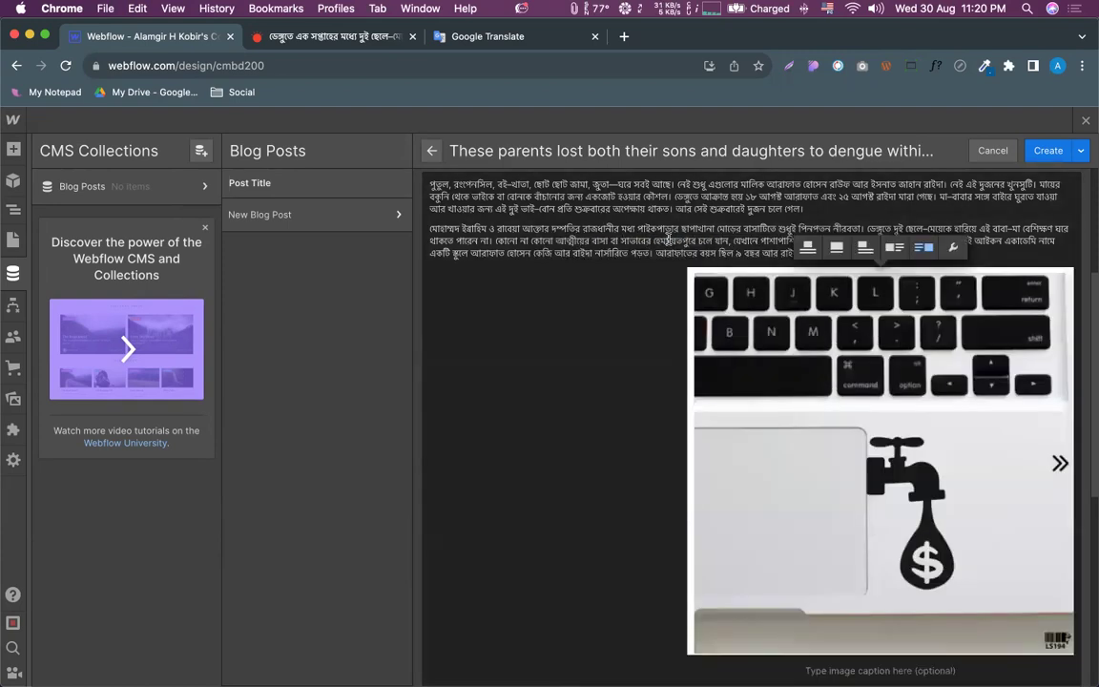
left_click(865, 256)
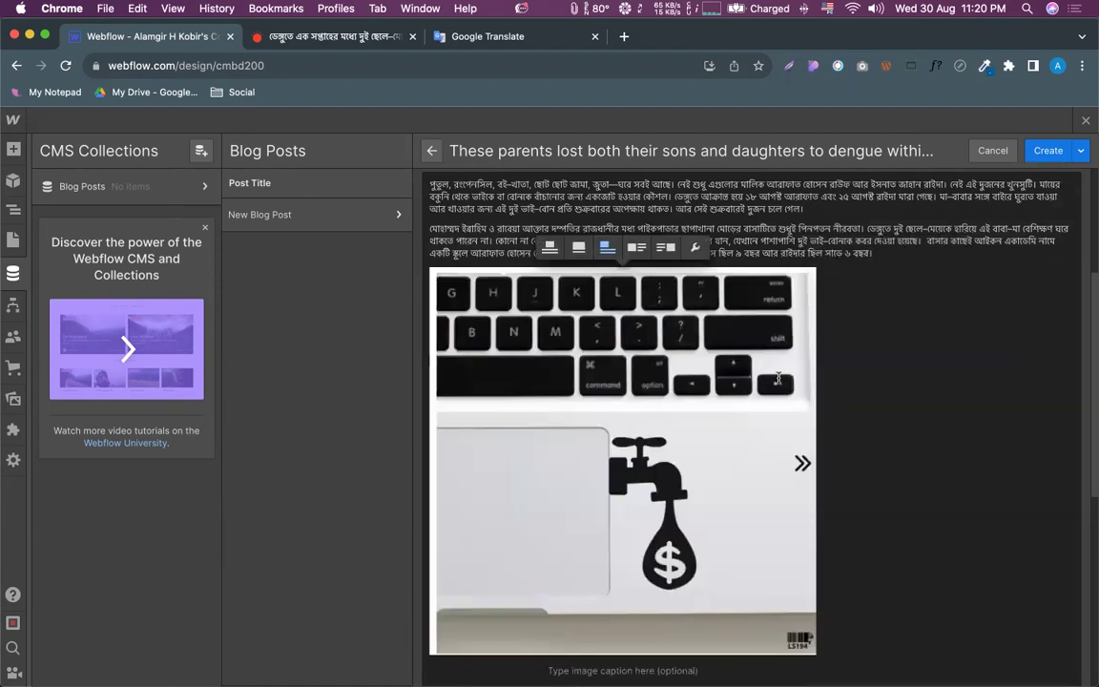
scroll(780, 382, "down", 5)
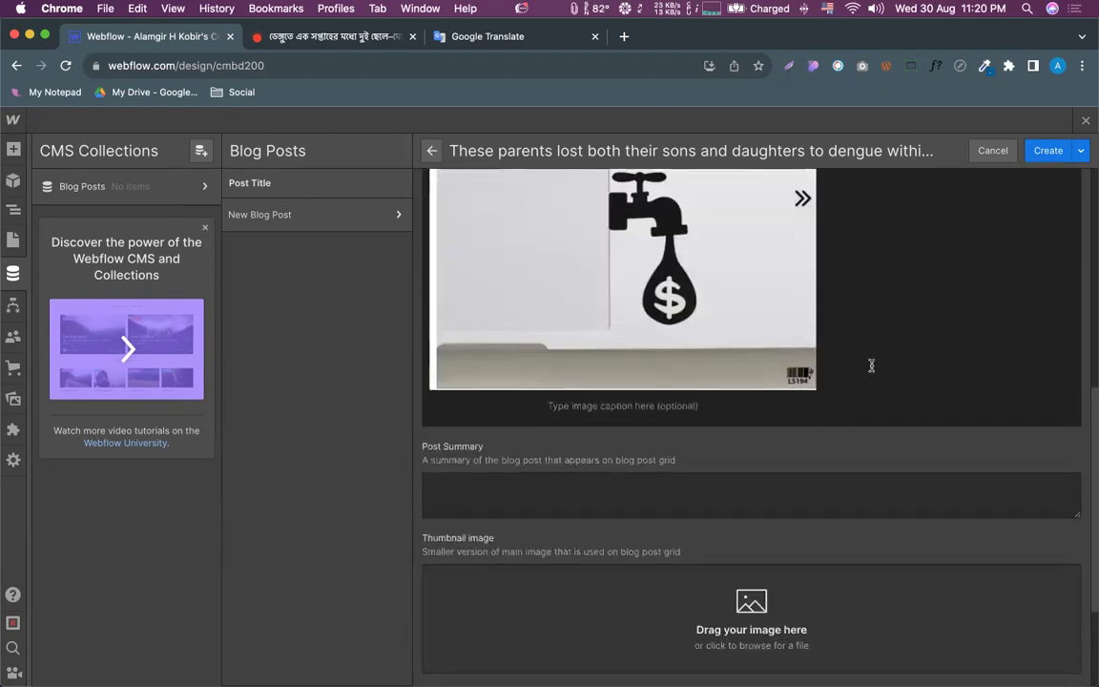
scroll(816, 386, "down", 3)
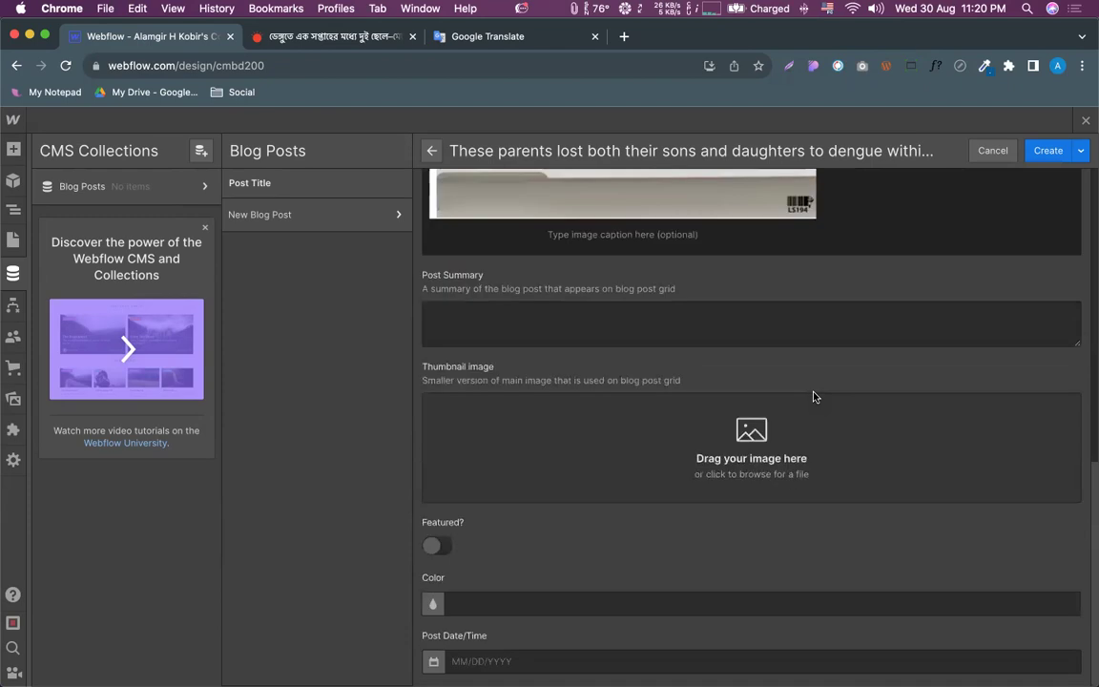
left_click(329, 36)
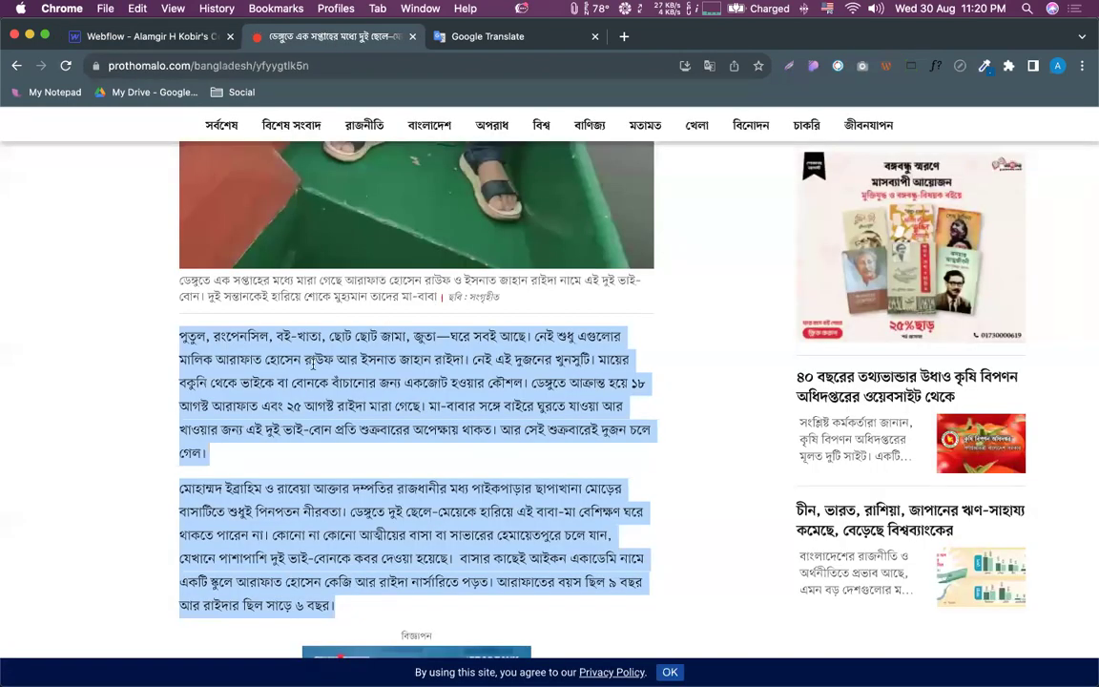
Translate the article's opening Bangla sentences into English in Google Translate and copy the result
left_click(312, 363)
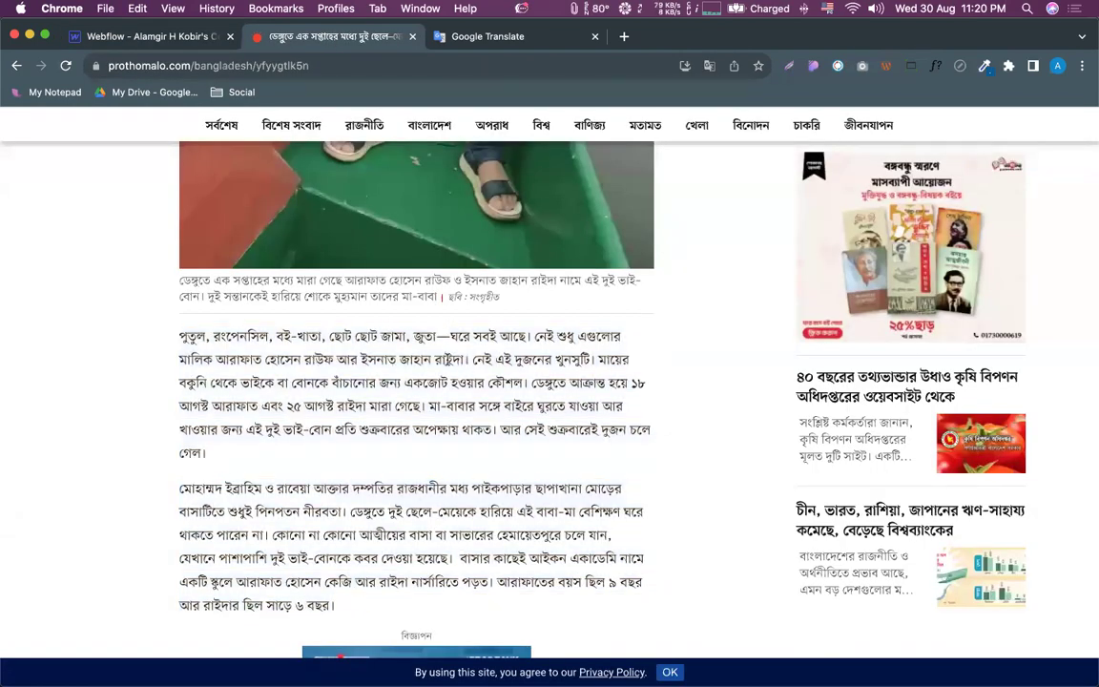
left_click_drag(467, 361, 180, 334)
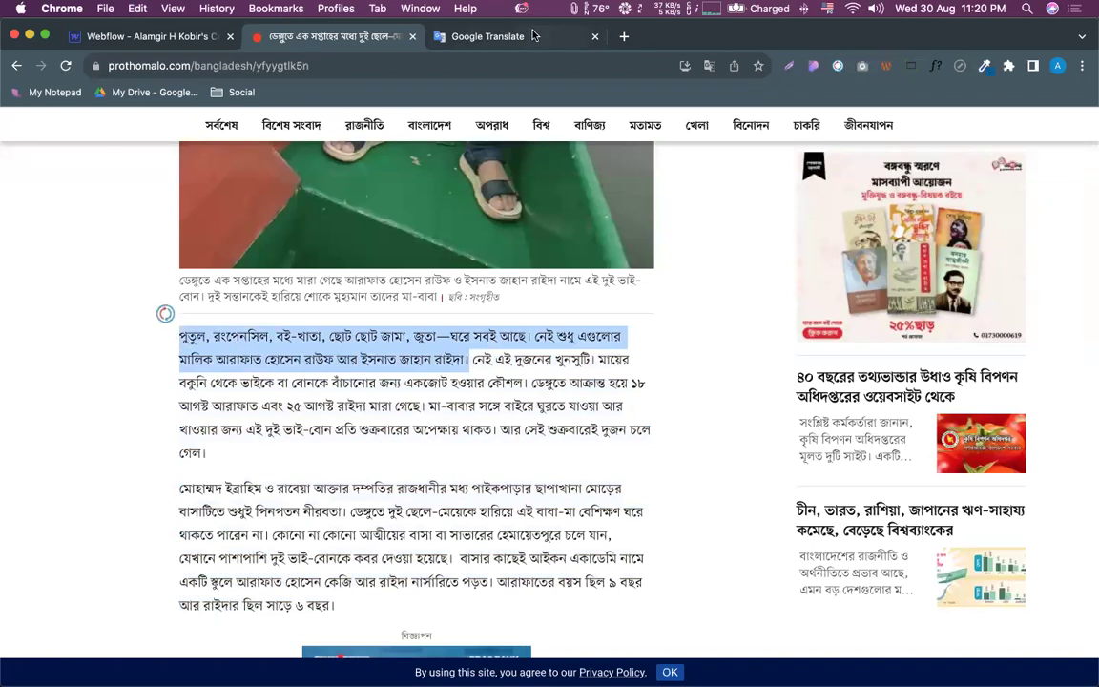
left_click(515, 37)
key("super+a")
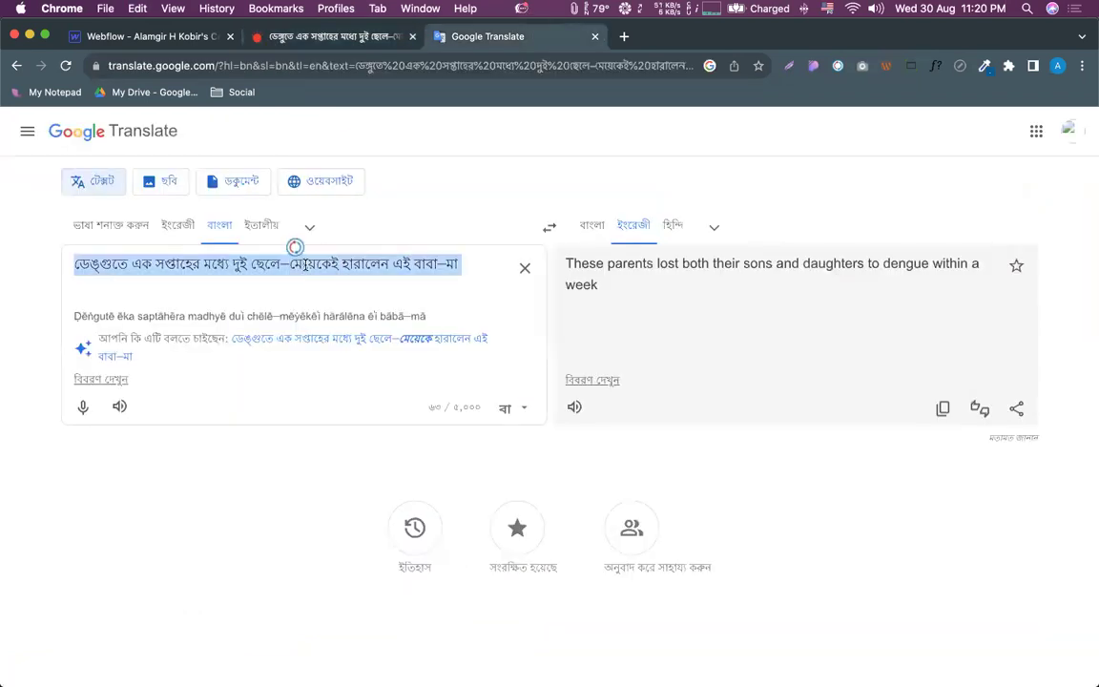
type("পুতুল, রংপেনসিল, বই–খাতা, ছোট ছোট জামা, জুতা—ঘরে সবই আছে। নেই শুধু এগুলোর মালিক আরাফাত হোসেন রাউফ আর ইসনাত জাহান রাইদা।")
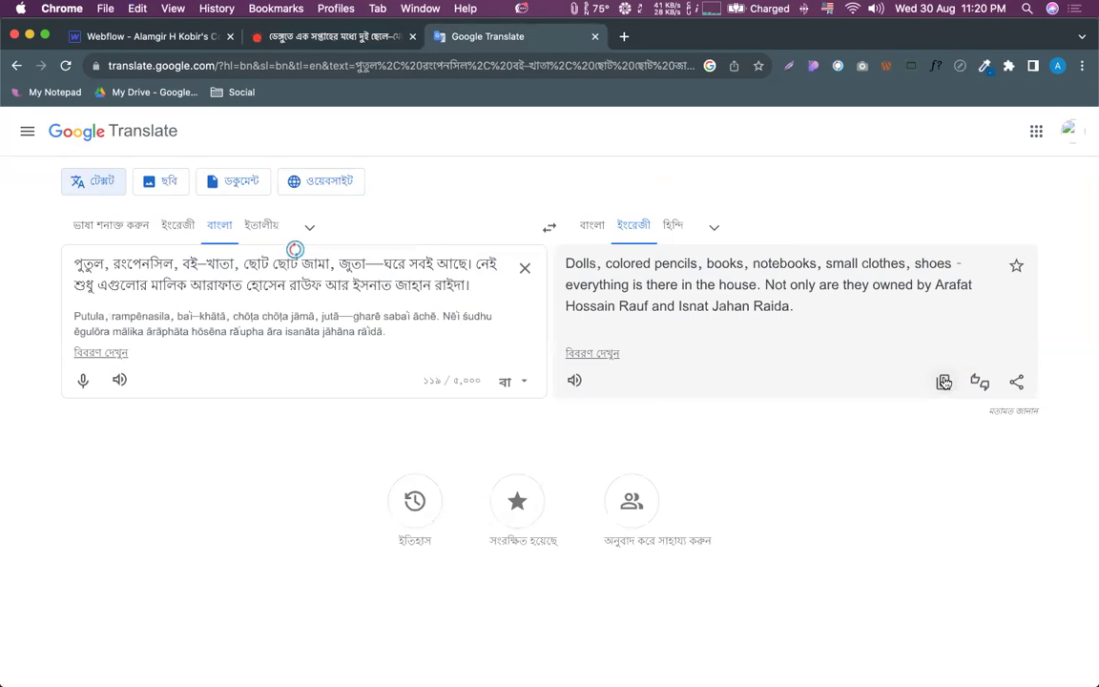
left_click(943, 382)
Paste the English translation starting 'Dolls, colored pencils, books, notebooks' into the Post Summary field
left_click(213, 32)
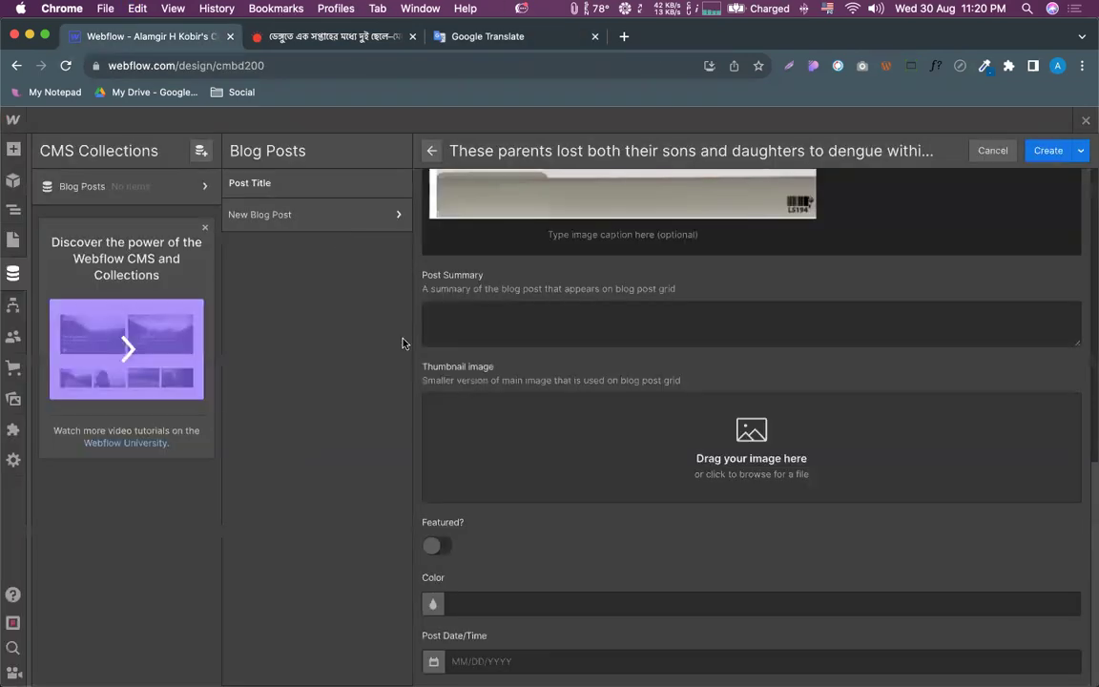
left_click(558, 315)
type("Dolls, colored pencils, books, notebooks, small clothes, shoes - everything is there in the house. Not only are they owned by Arafat Hossain Rauf and Isnat Jahan Raida.")
left_click(556, 372)
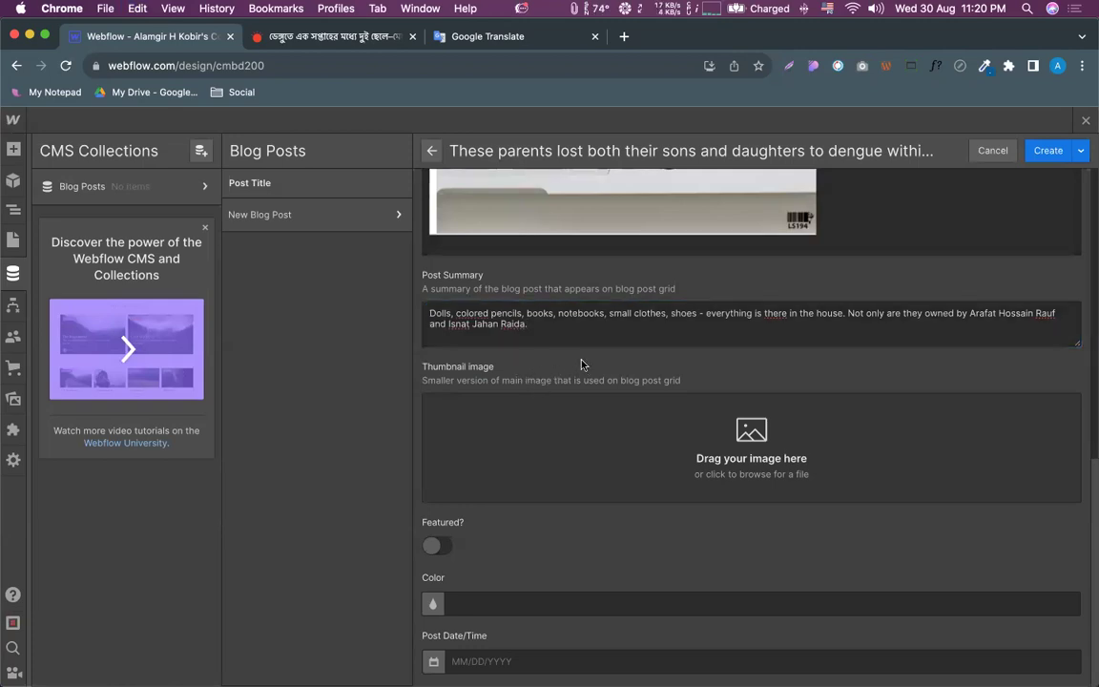
left_click(379, 35)
scroll(398, 250, "up", 5)
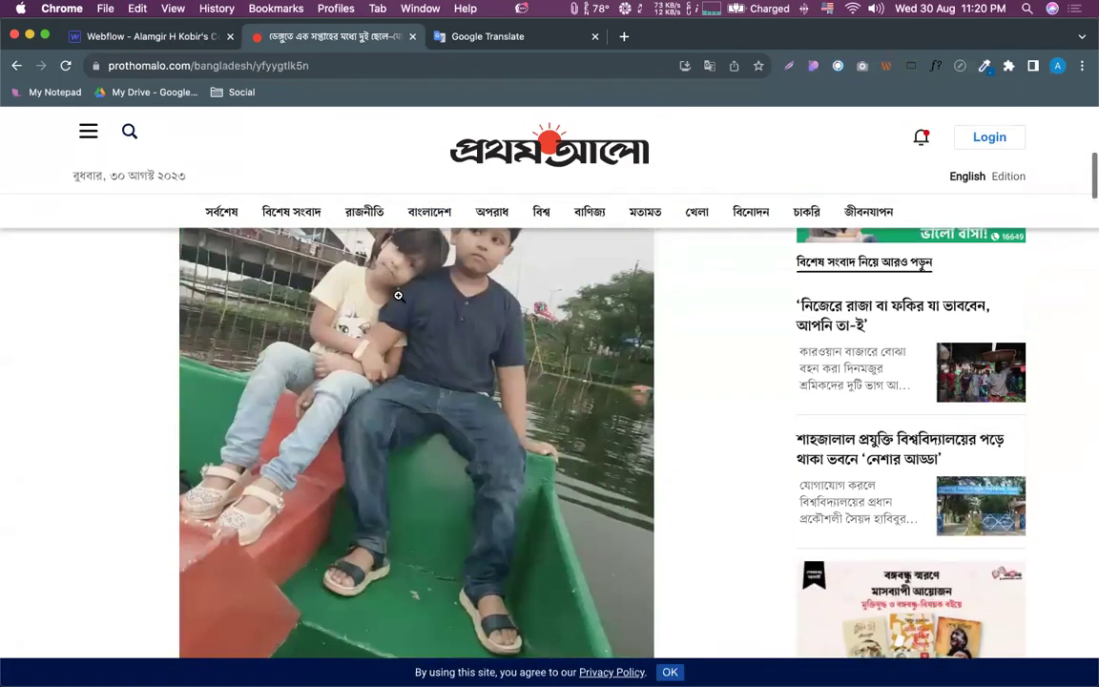